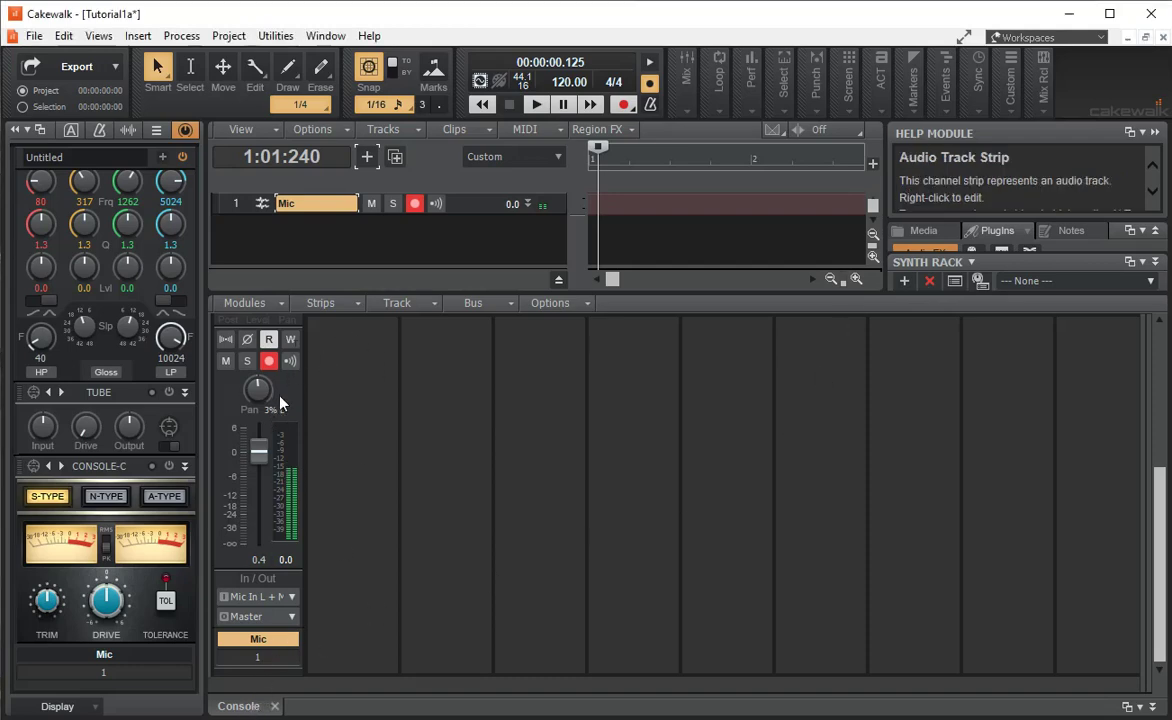
Step: Disarm the Mic track and widen the Console's bus pane to show the Master, Metronome and Preview strips
click(269, 360)
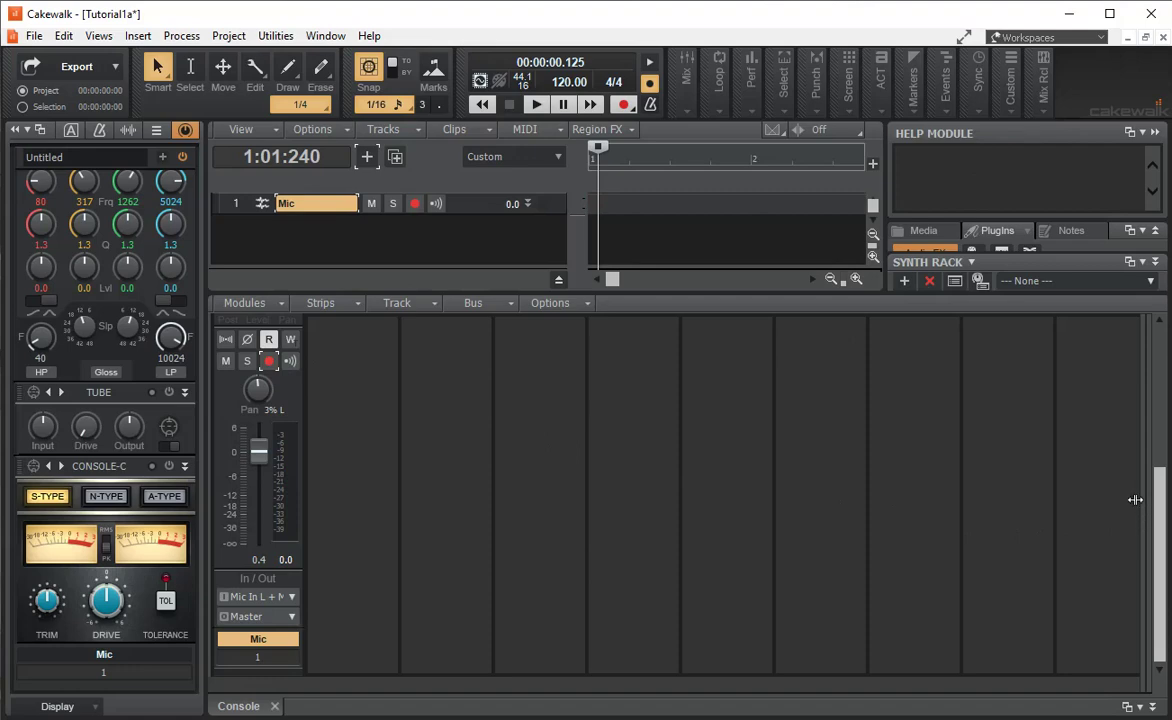
drag(1138, 498, 868, 530)
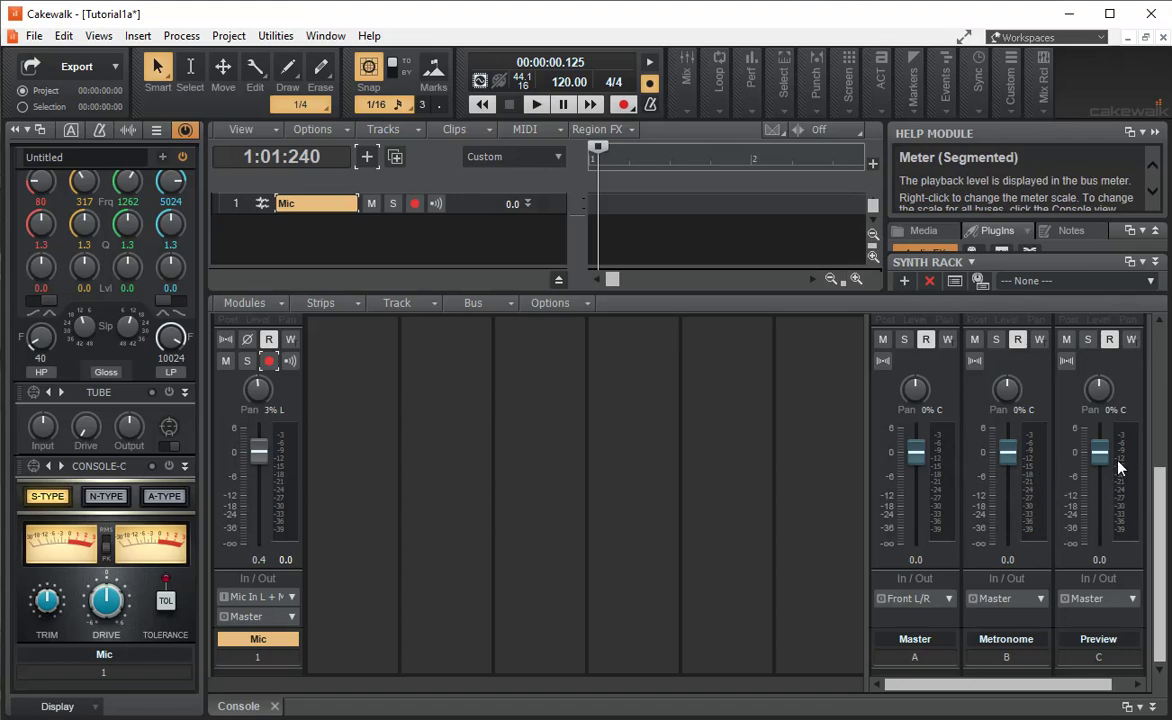
click(1138, 684)
drag(1098, 688, 1025, 690)
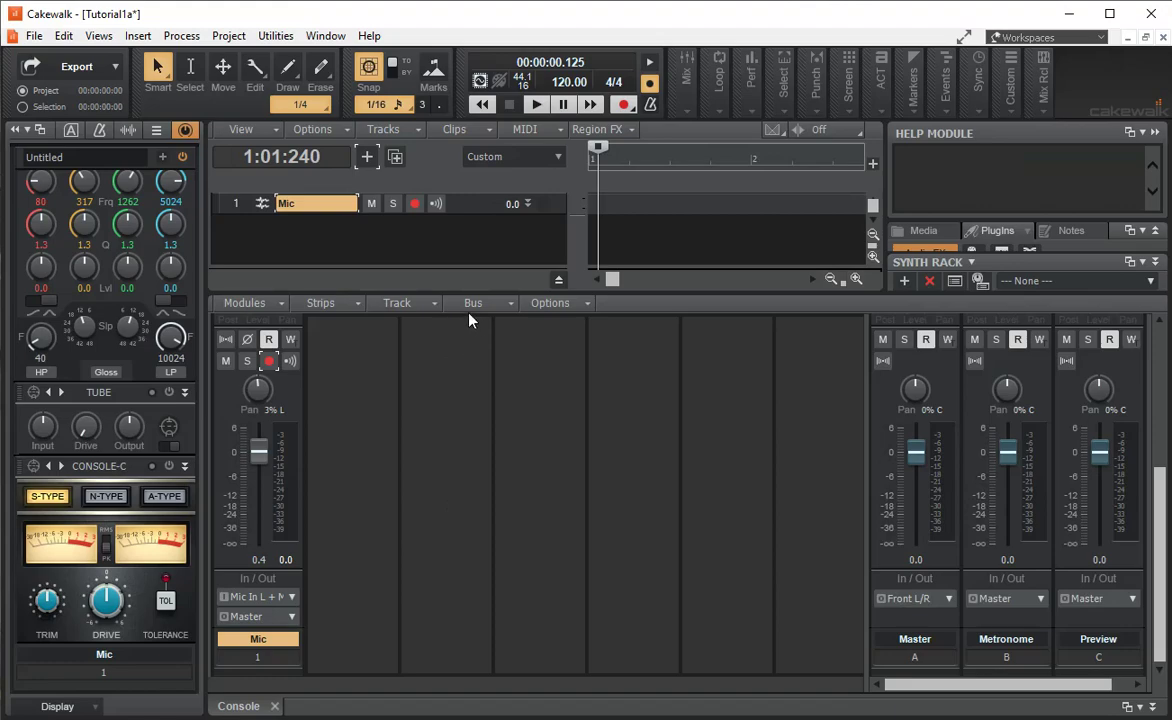
Step: Create one new instrument track using the Default (TTS-1) synth
click(368, 162)
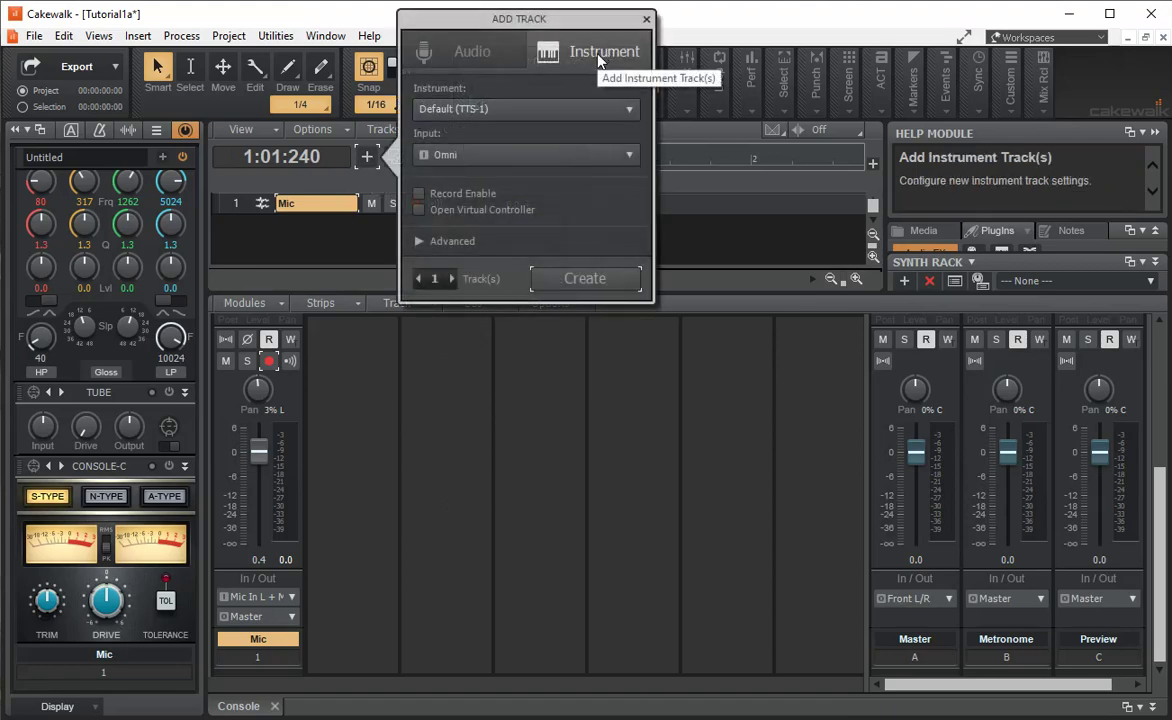
click(448, 57)
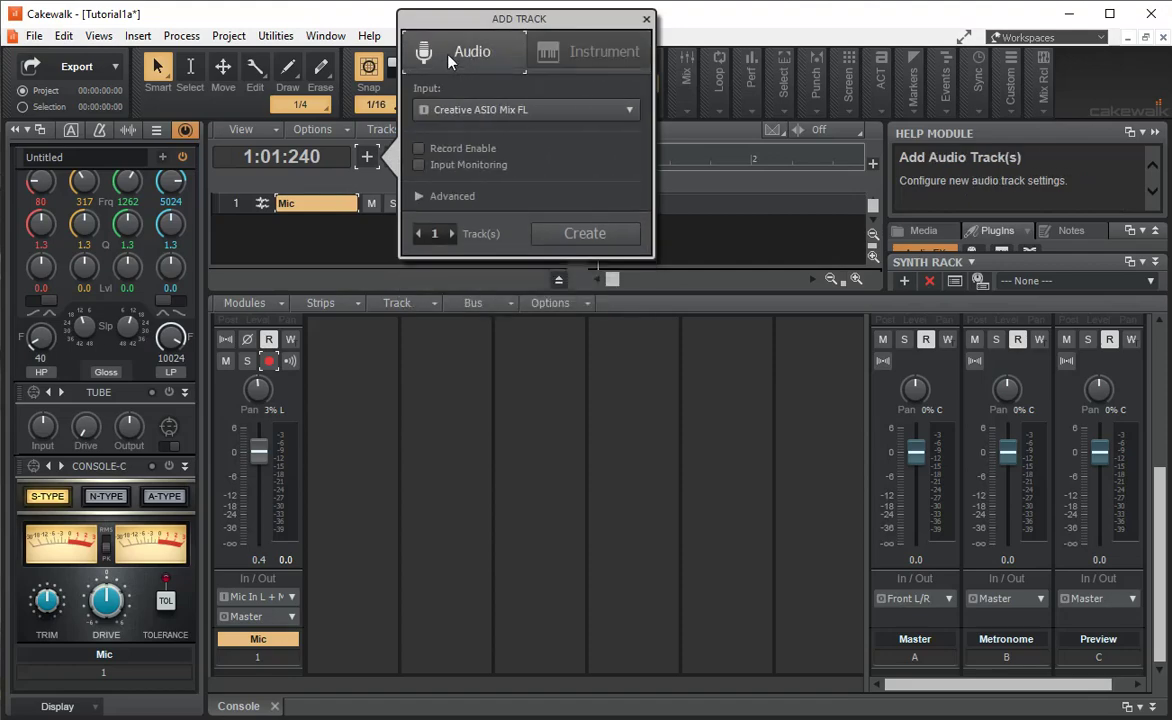
click(582, 55)
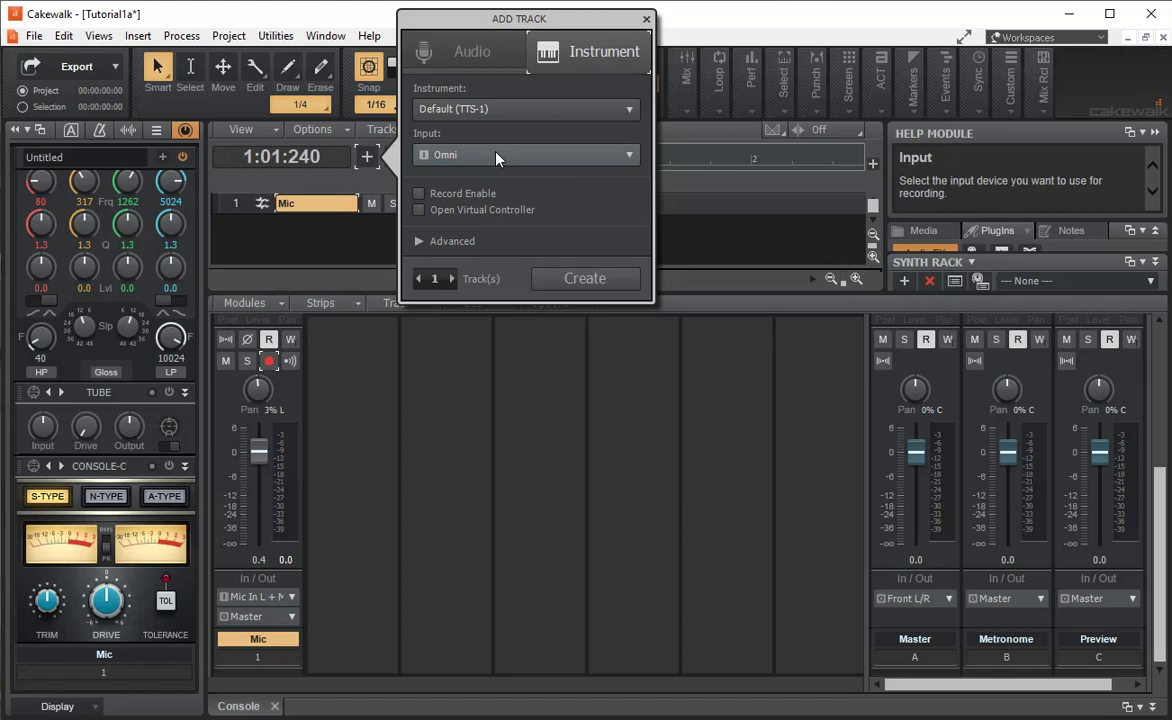
click(587, 279)
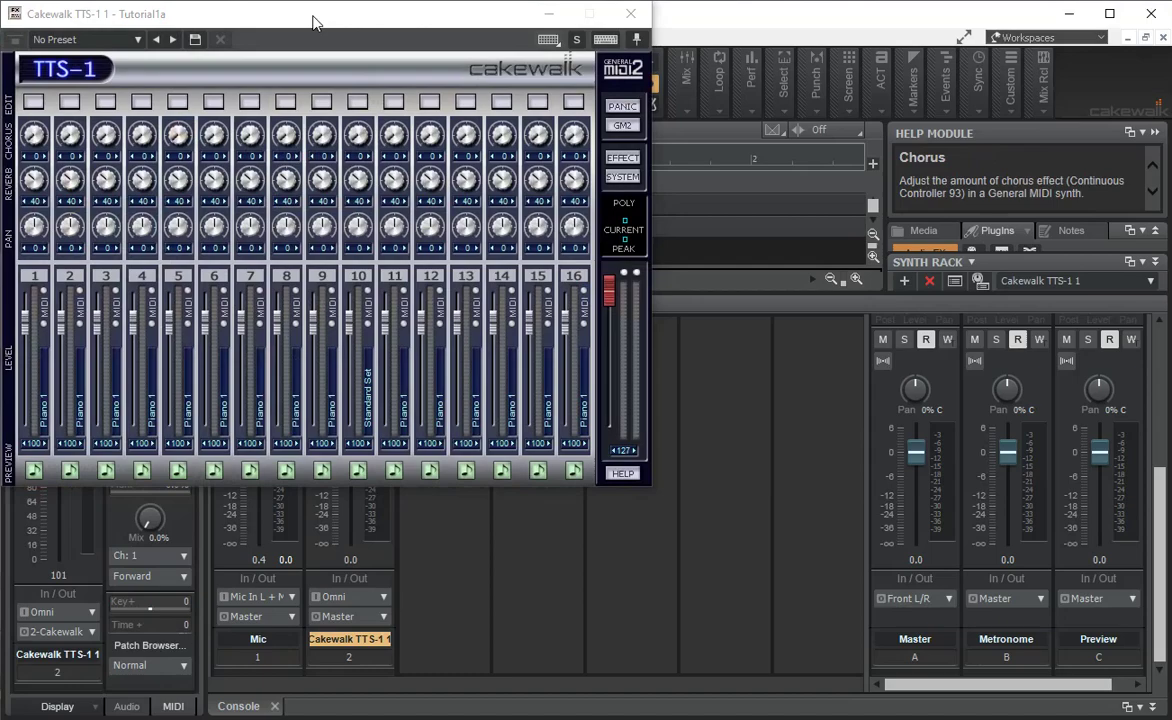
Step: Move the TTS-1 synth window toward the centre, then close it
drag(314, 21, 681, 154)
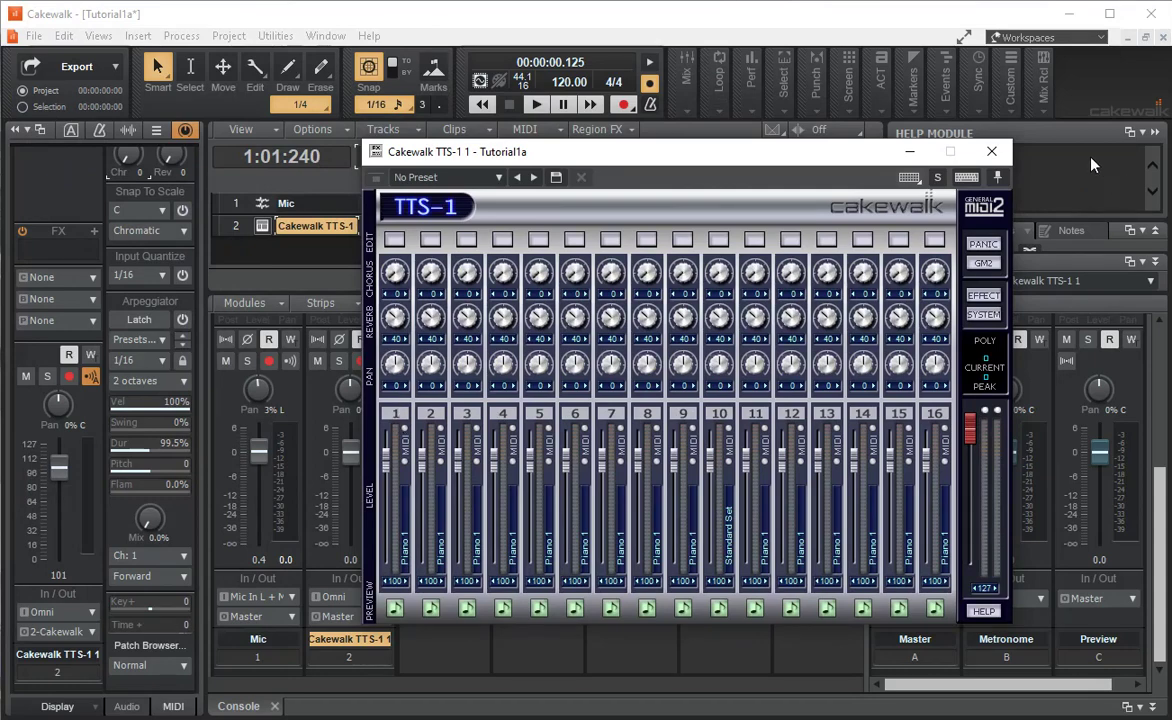
click(991, 151)
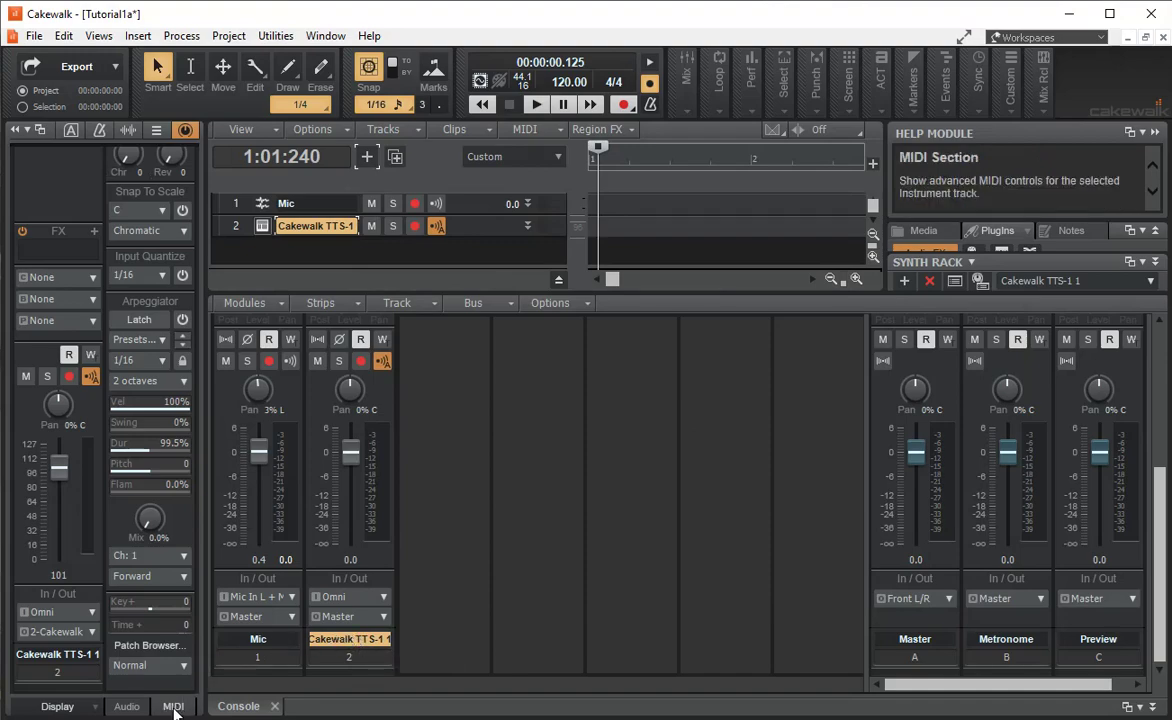
Step: Set the TTS-1 track to MIDI channel 1 and bank 15488-Preset Normal 0 in the Inspector
scroll(145, 364, up, 3)
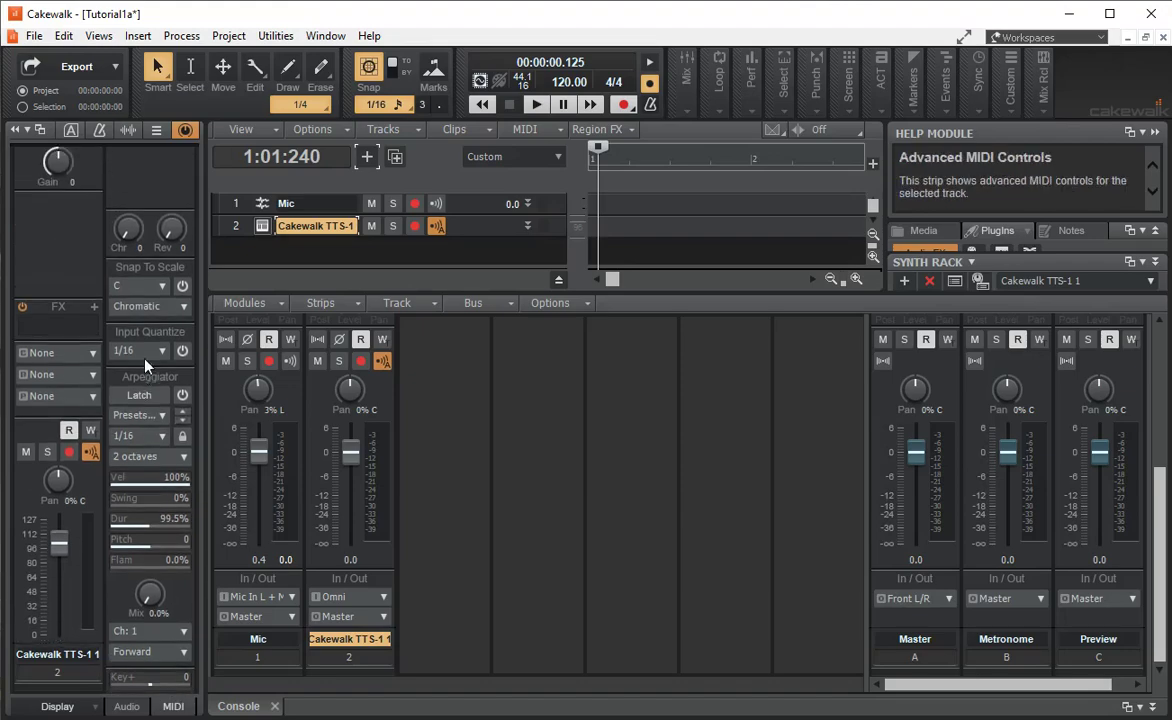
click(126, 706)
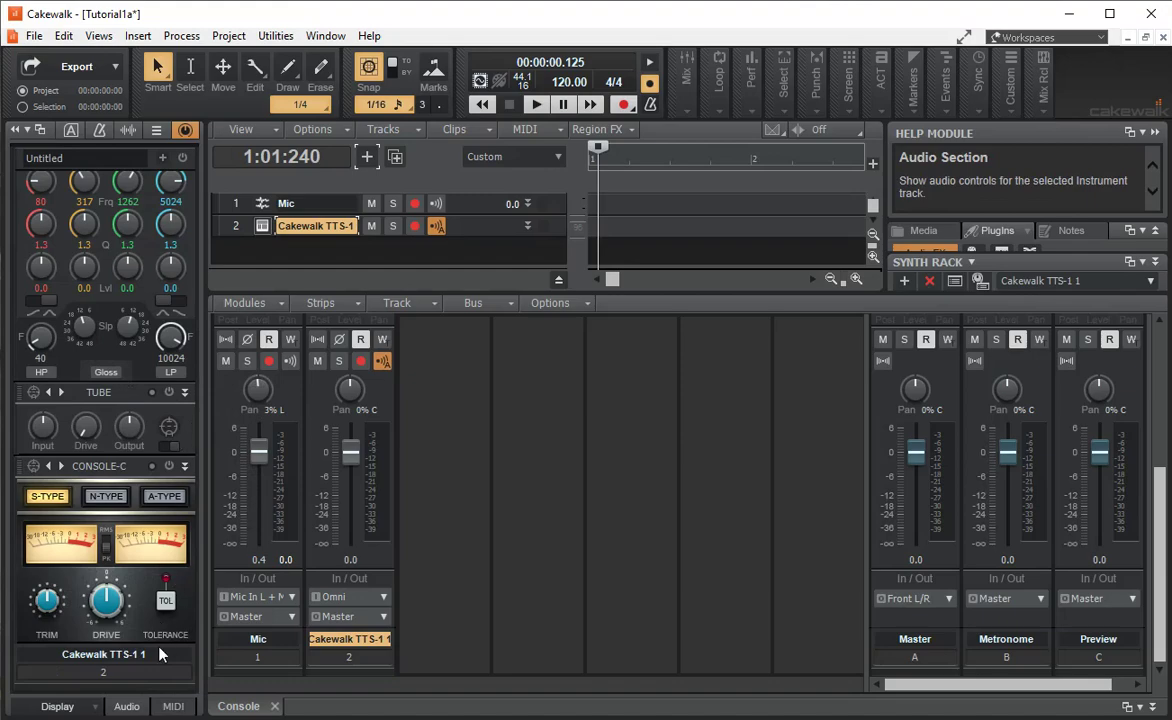
click(170, 706)
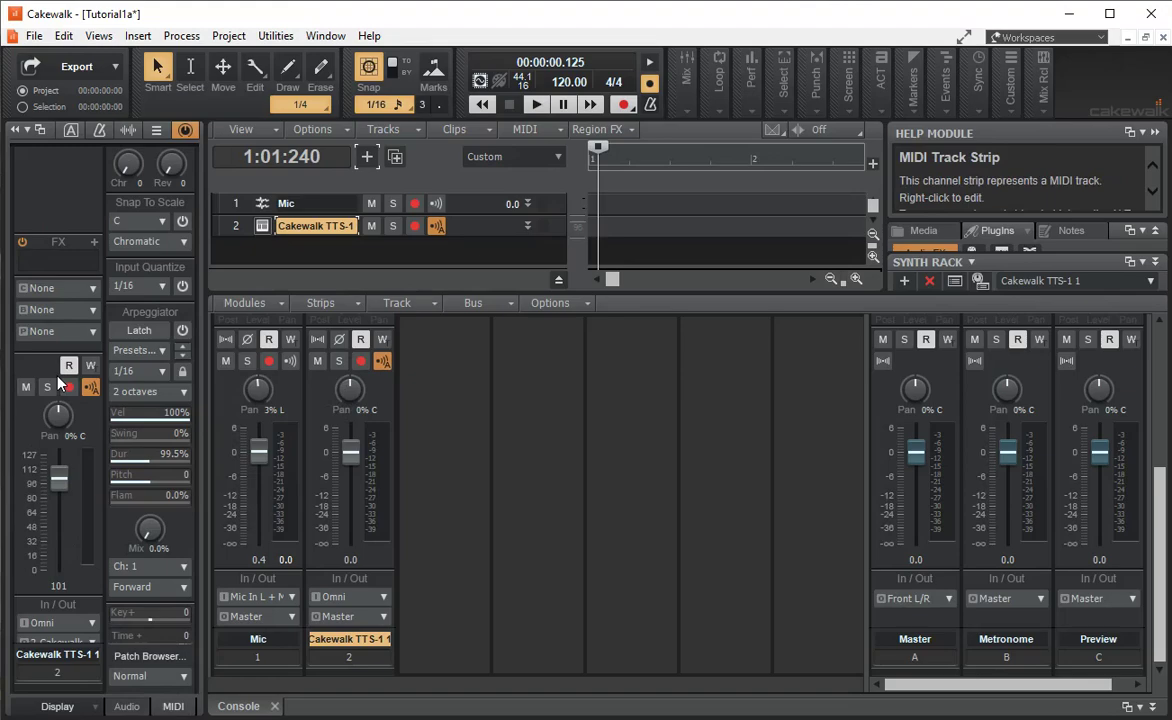
click(54, 290)
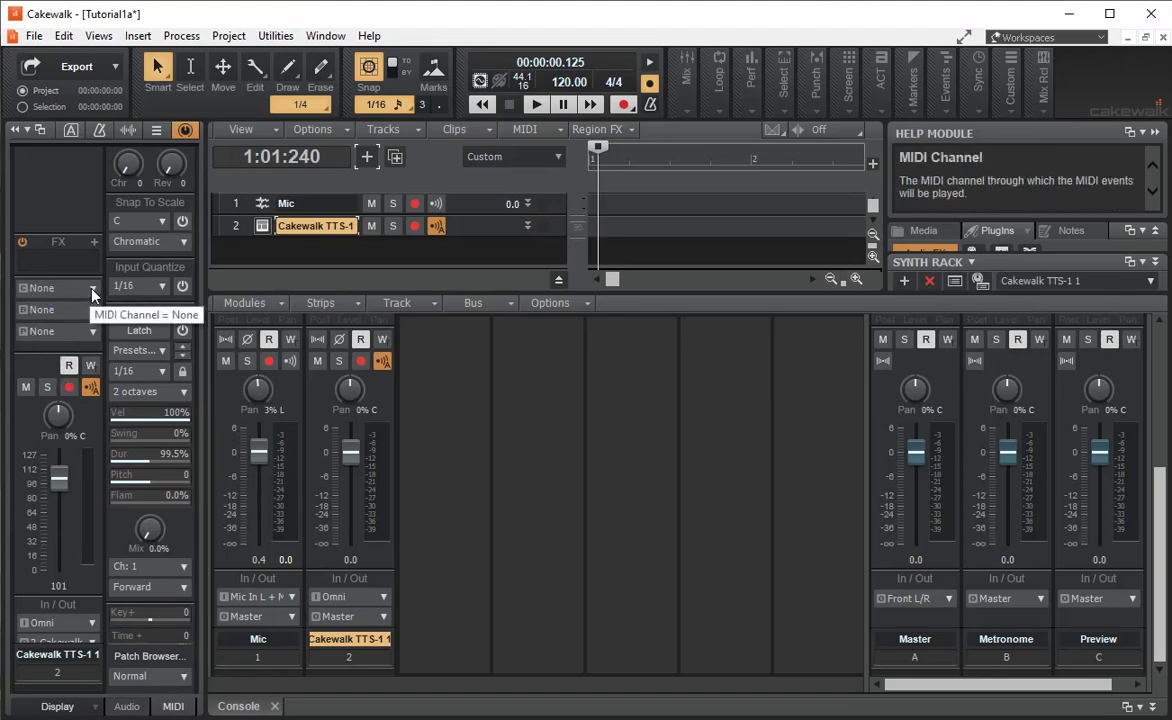
click(93, 291)
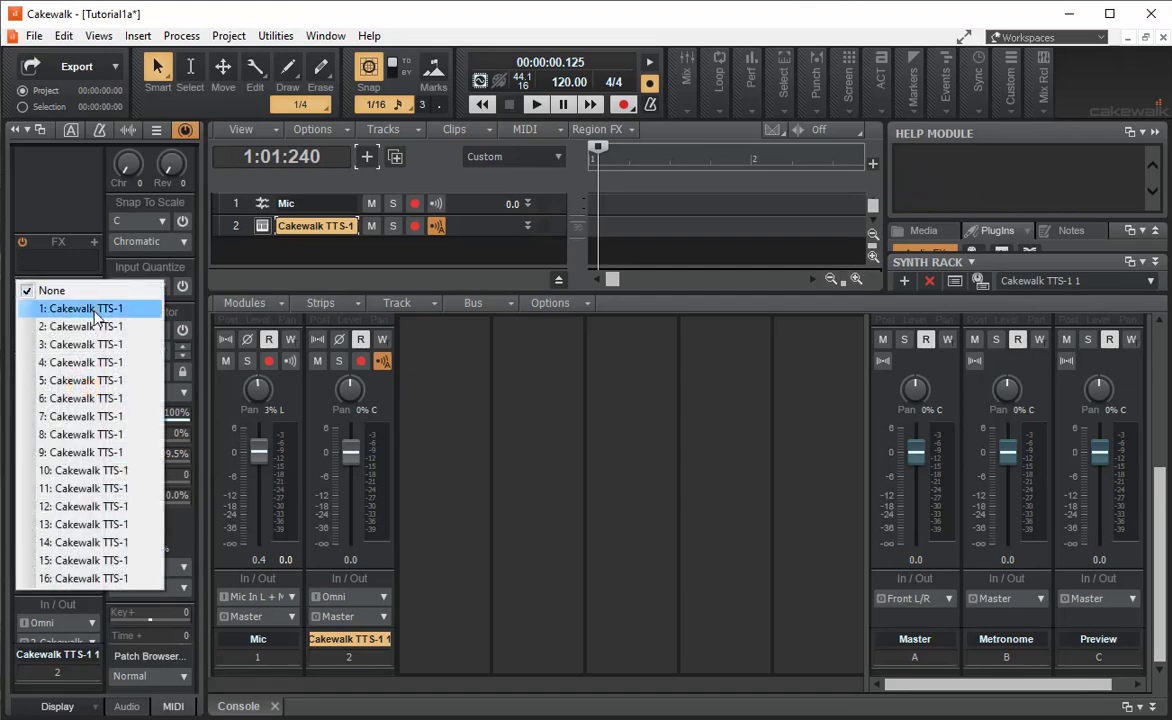
click(94, 310)
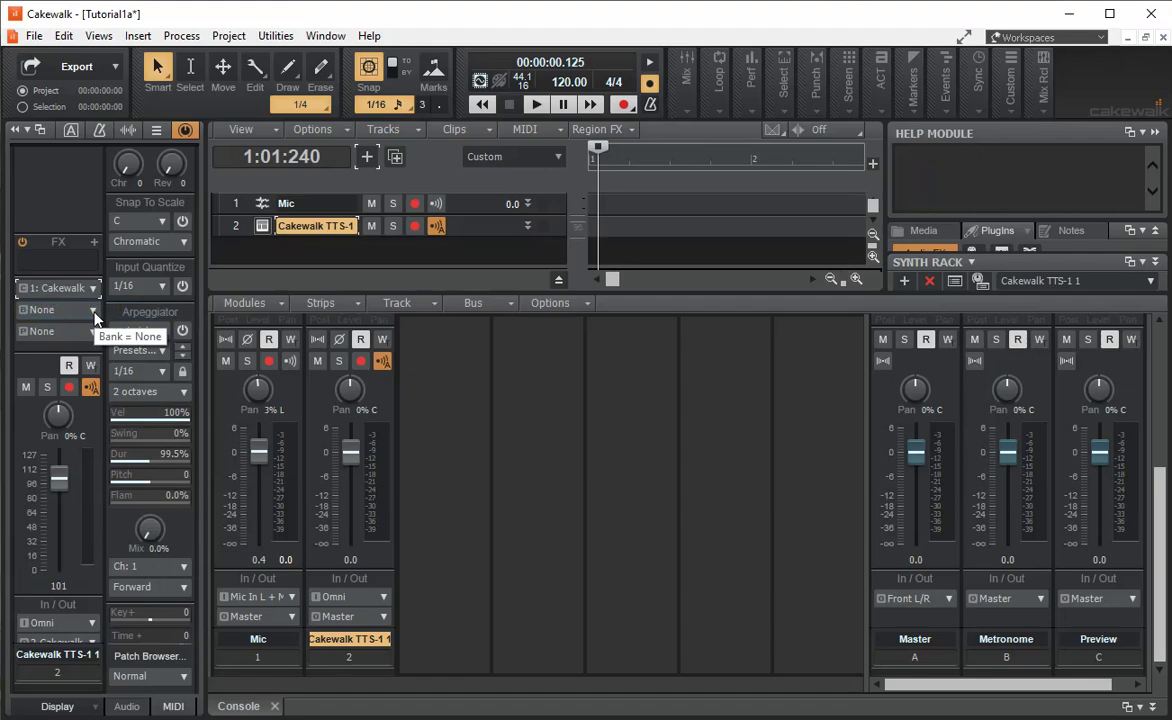
click(94, 312)
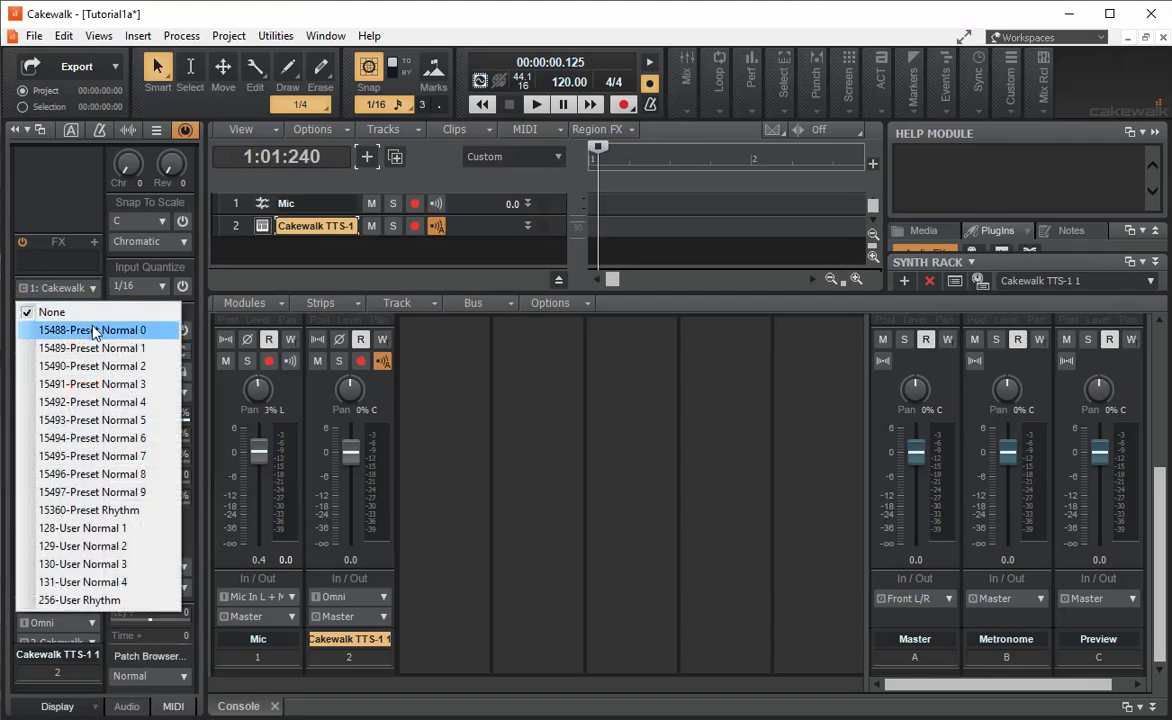
click(94, 330)
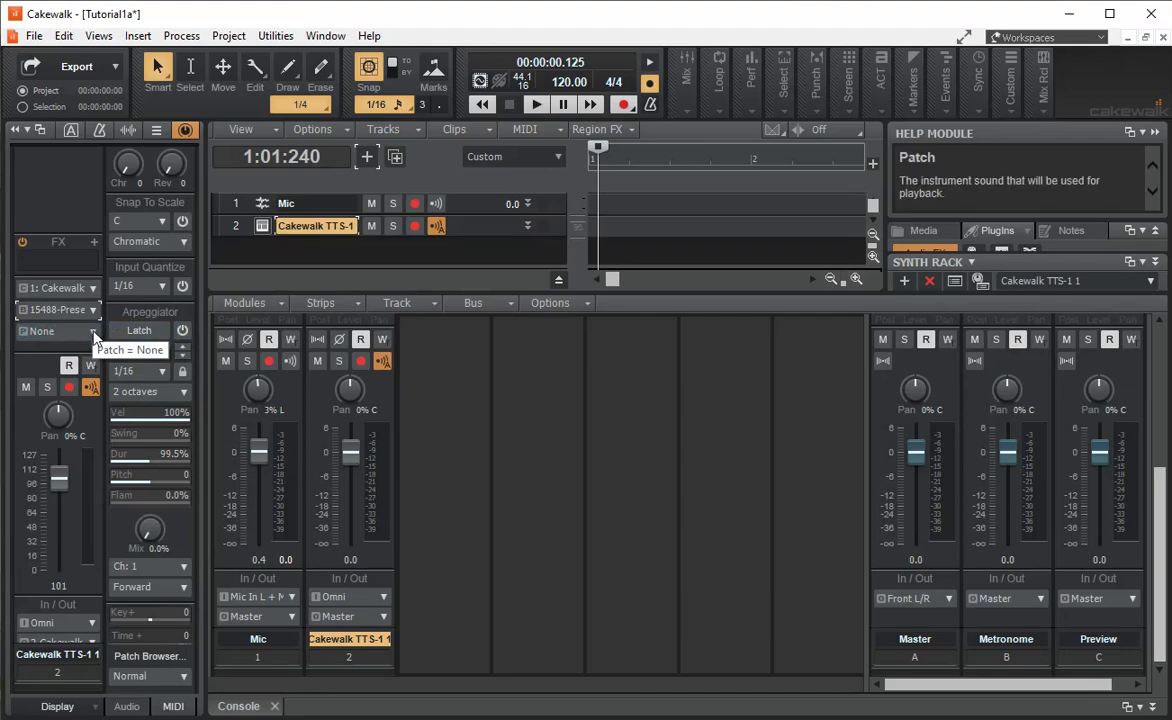
Step: Assign the Piano 1 patch to the TTS-1 track from the Inspector's Patch list
click(94, 333)
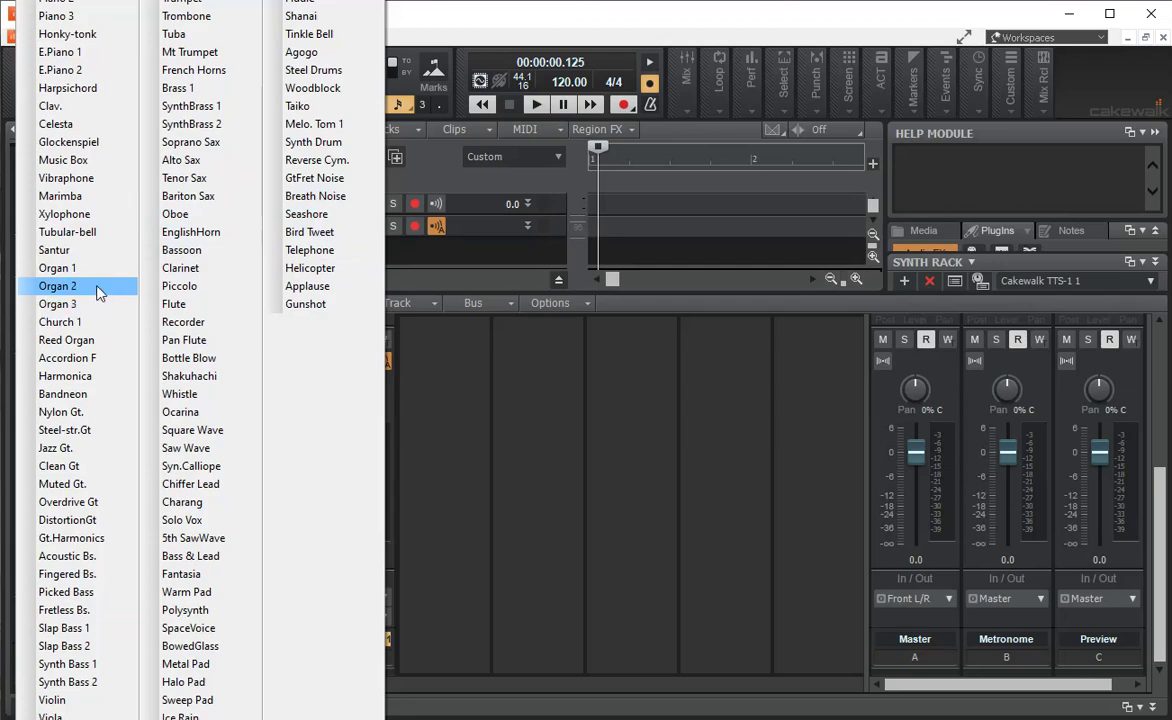
click(96, 38)
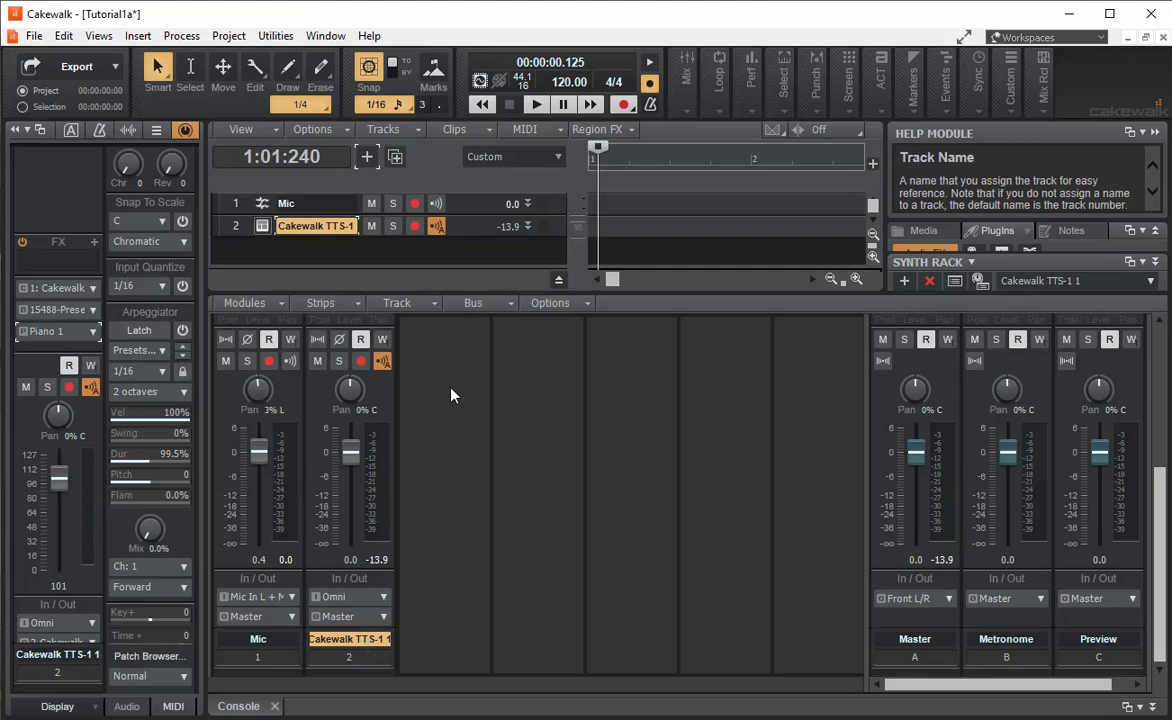
scroll(450, 395, up, 3)
Step: Insert the BREVERB 2 Cakewalk reverb into strip 2's FX bin and close its window
right_click(382, 354)
mouse_move(450, 364)
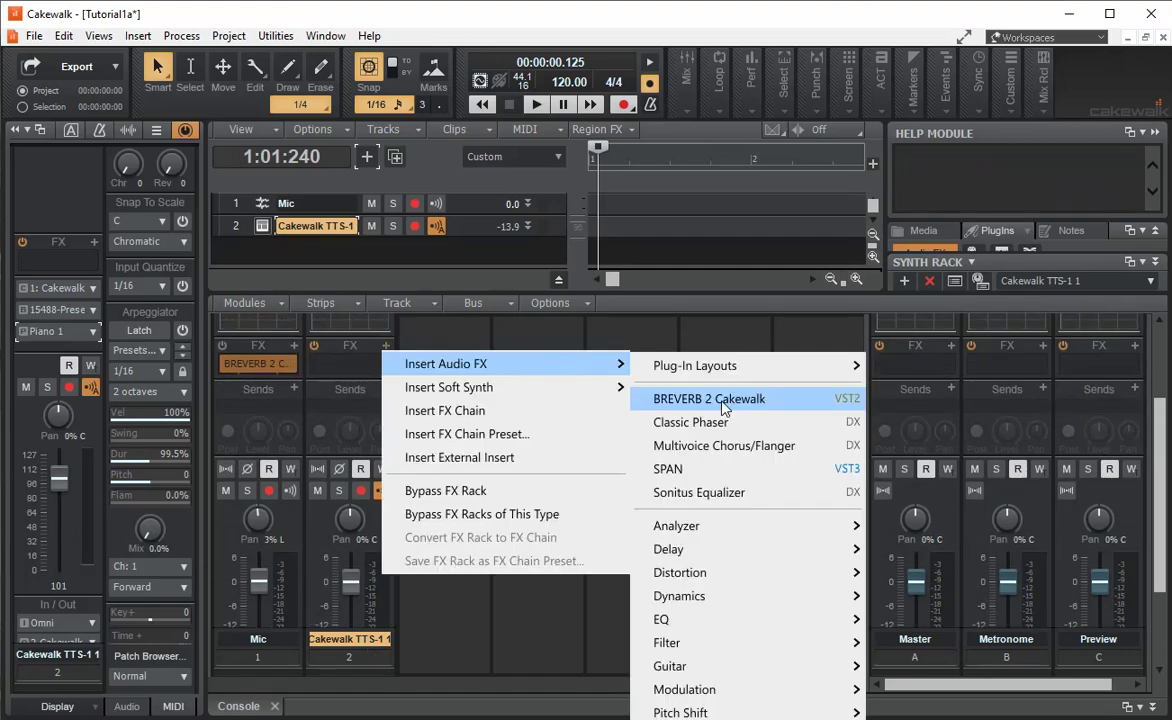
click(709, 399)
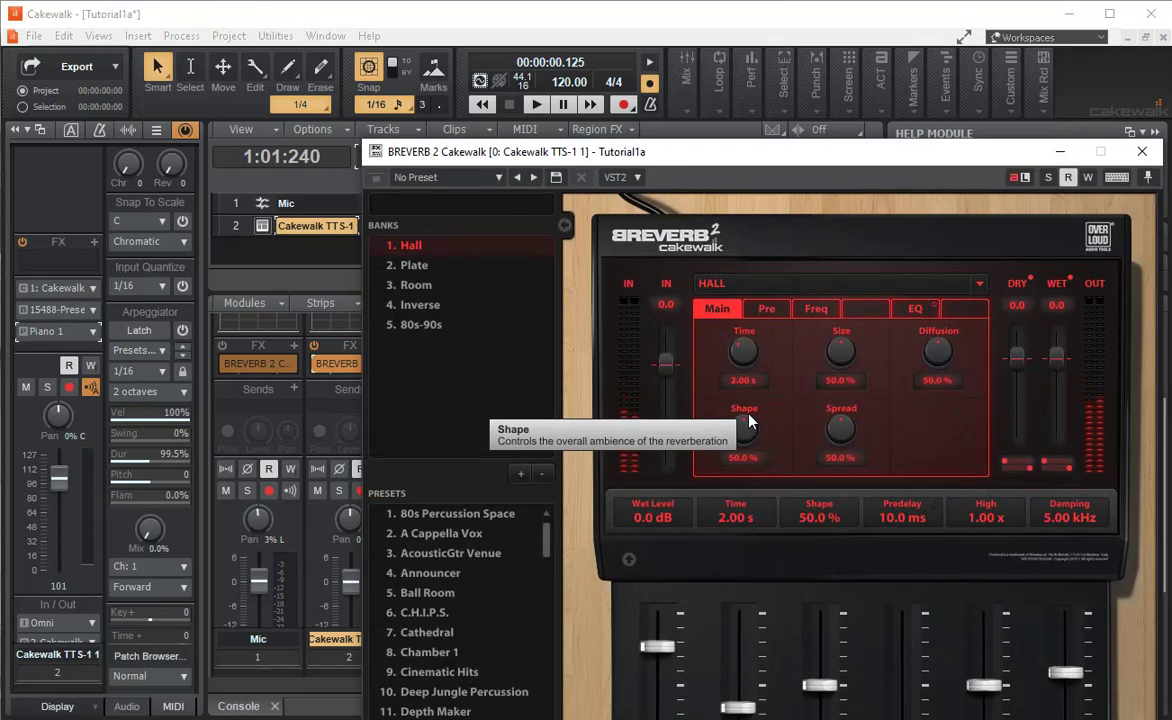
click(1142, 152)
Step: Rename the TTS-1 track to 'Piano'
double_click(353, 640)
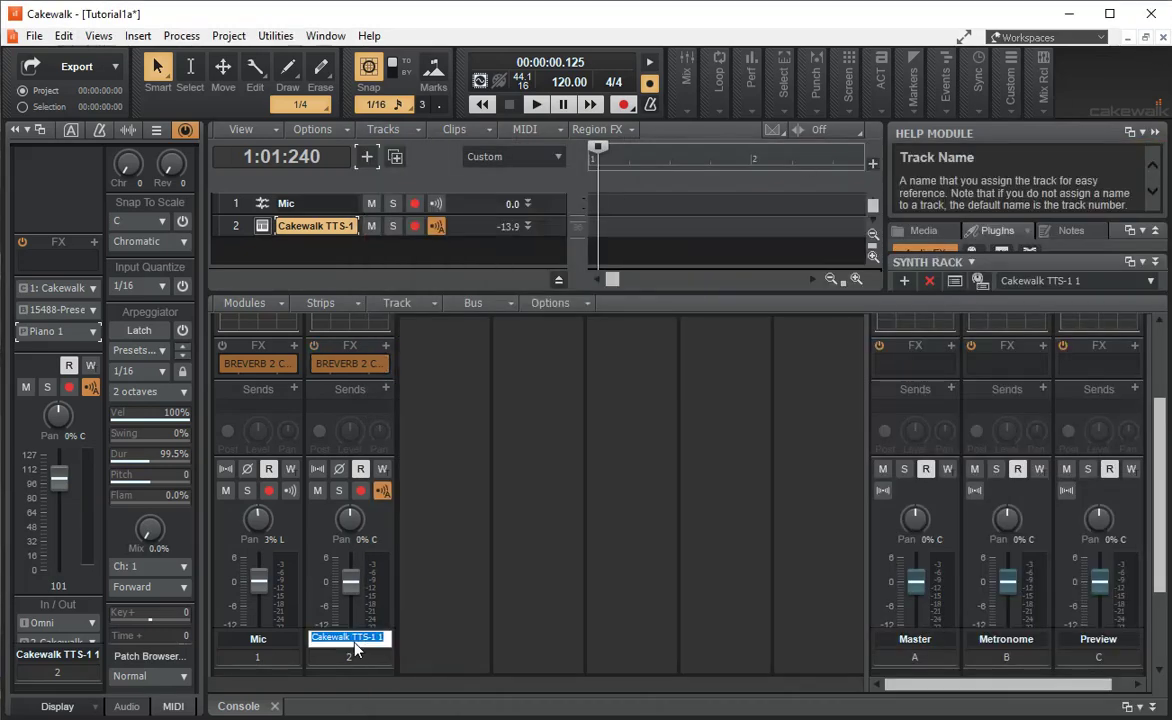
text(Piano)
key(Return)
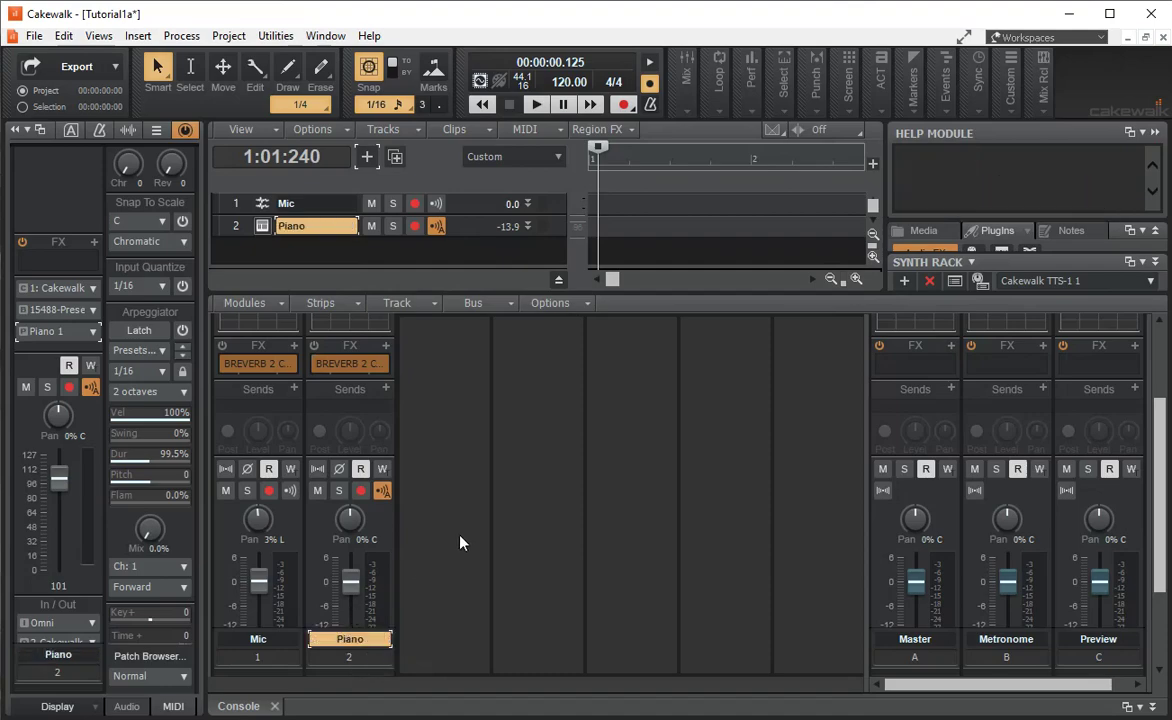
scroll(460, 542, down, 3)
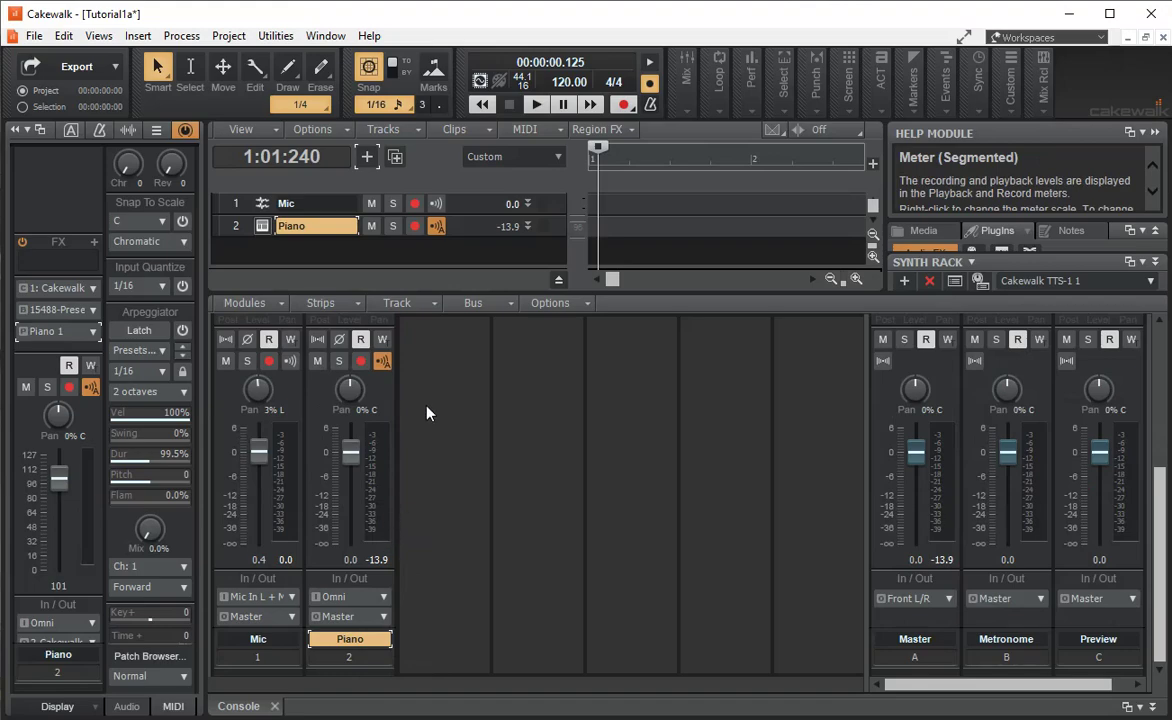
Step: Arm the Piano track, record a short clip, then play it back and stop
click(363, 362)
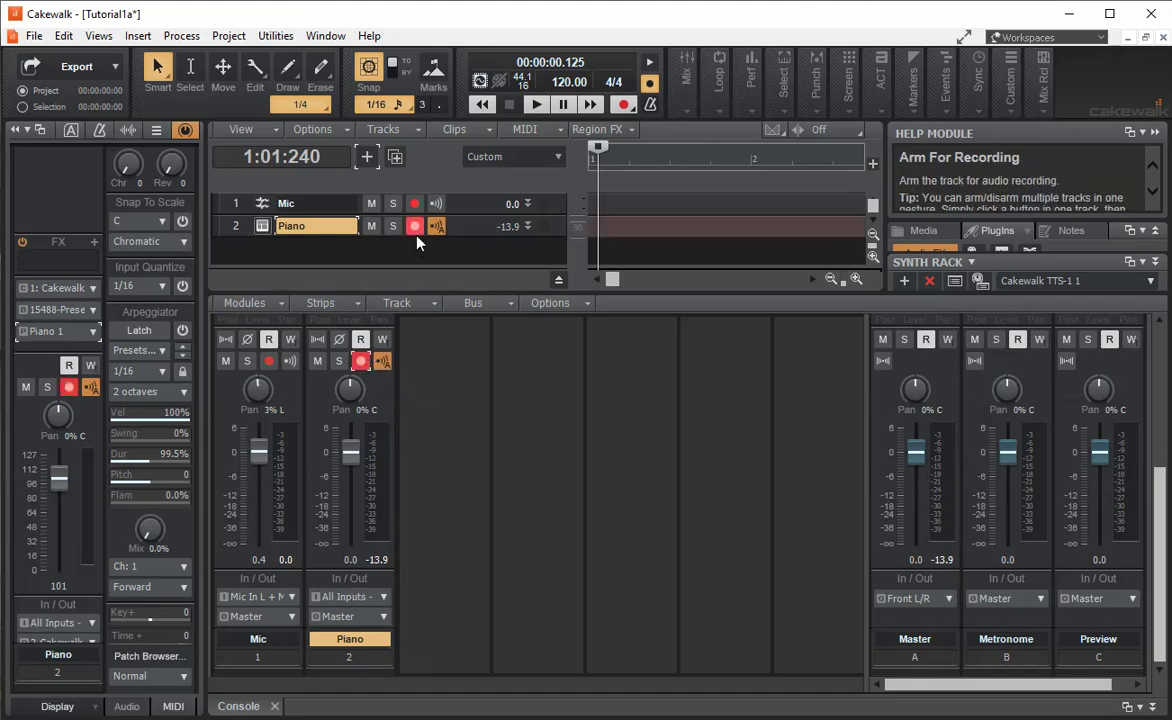
click(624, 106)
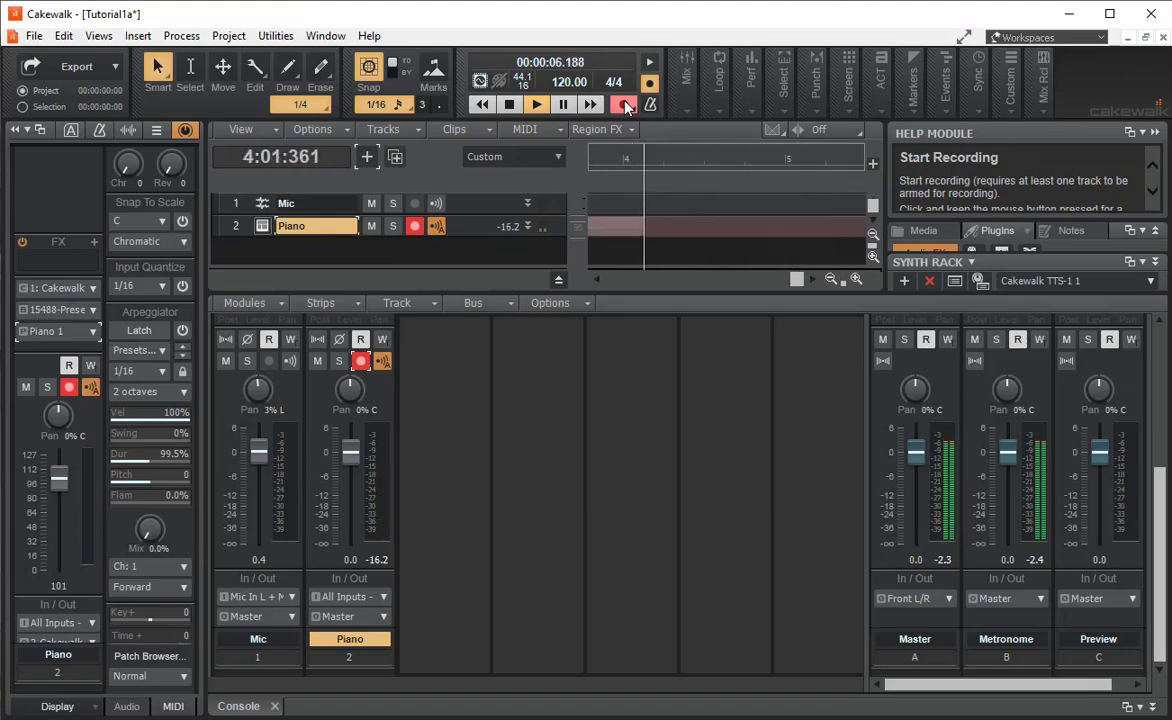
click(509, 105)
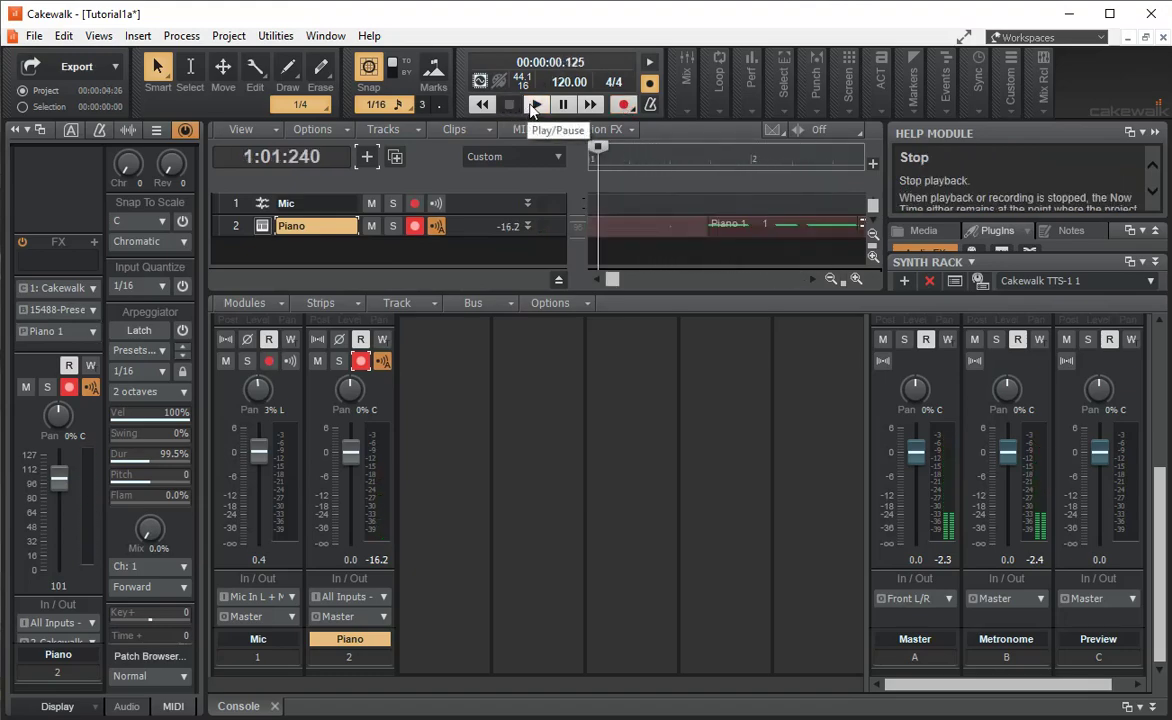
click(534, 105)
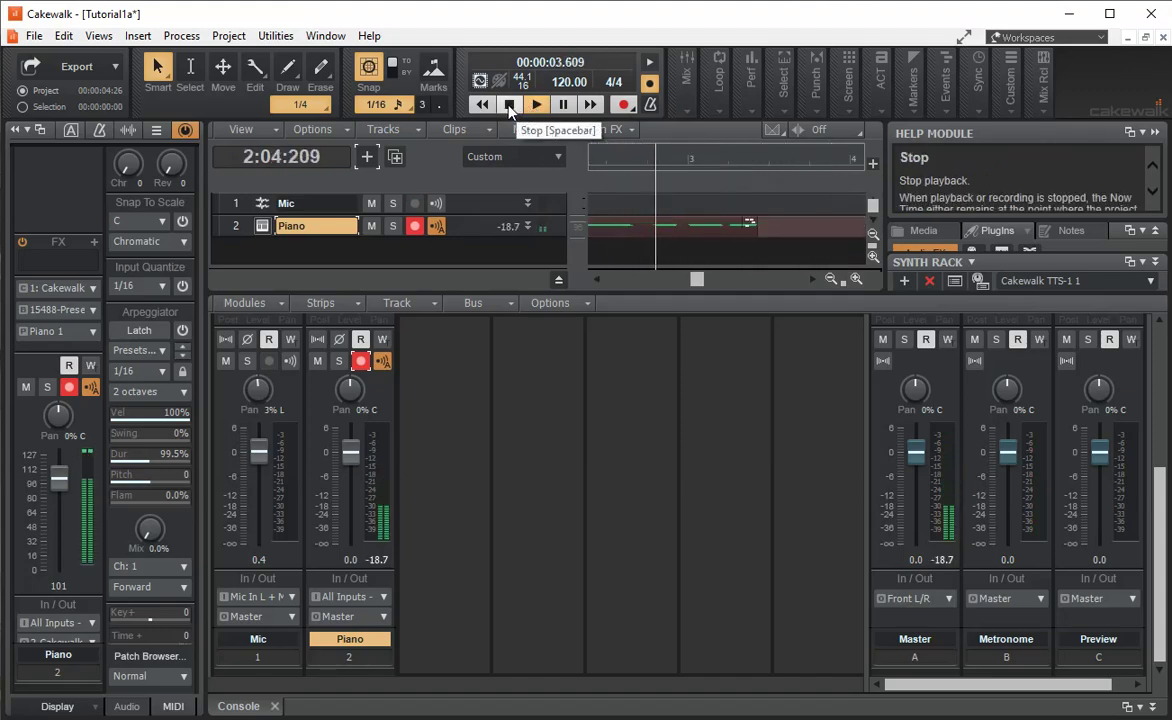
click(509, 105)
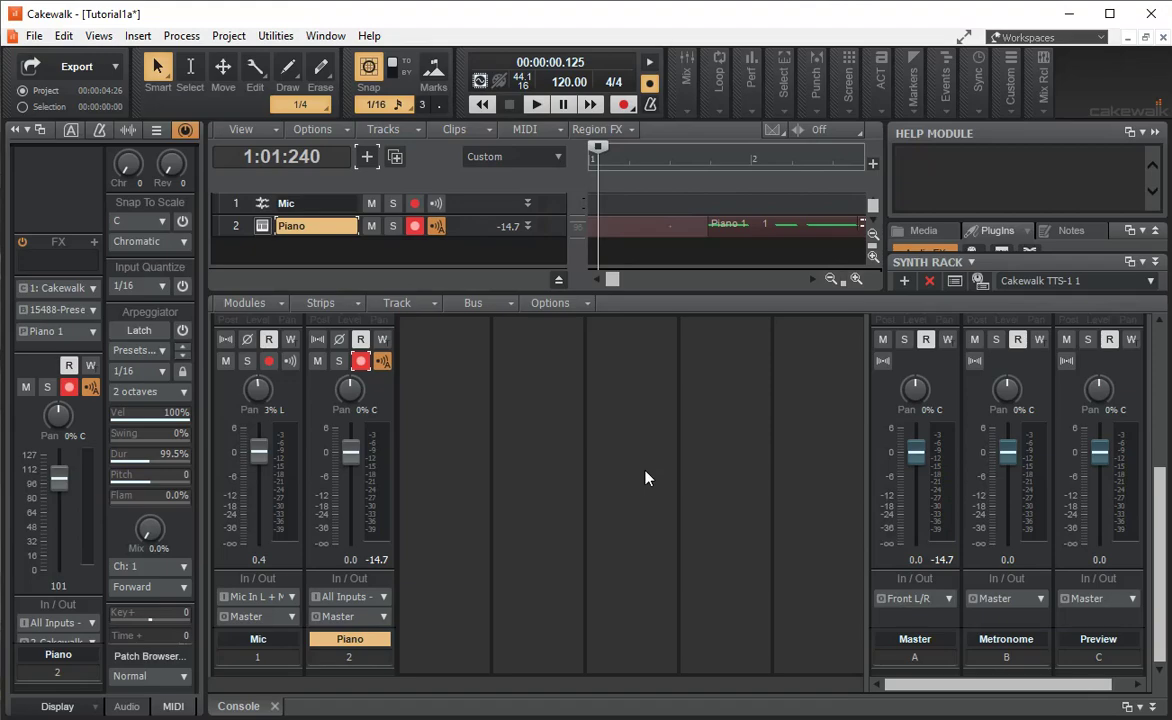
Step: Open the Piano track's clip in the Piano Roll from the Views menu
click(99, 36)
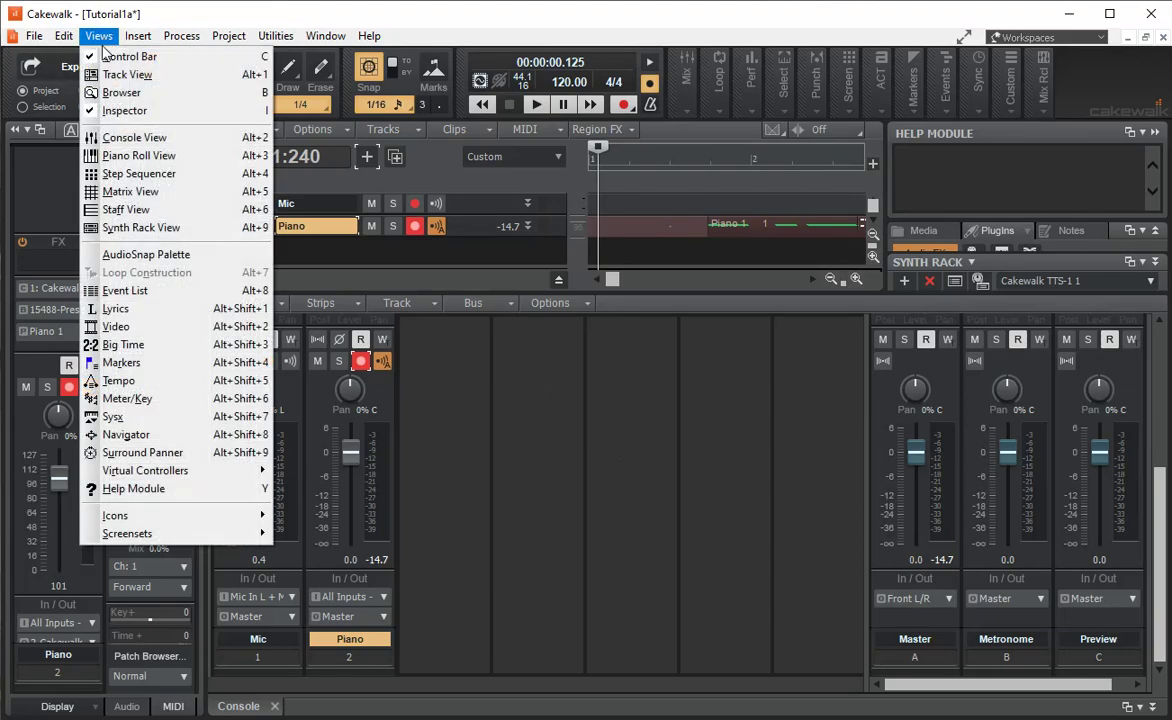
click(128, 156)
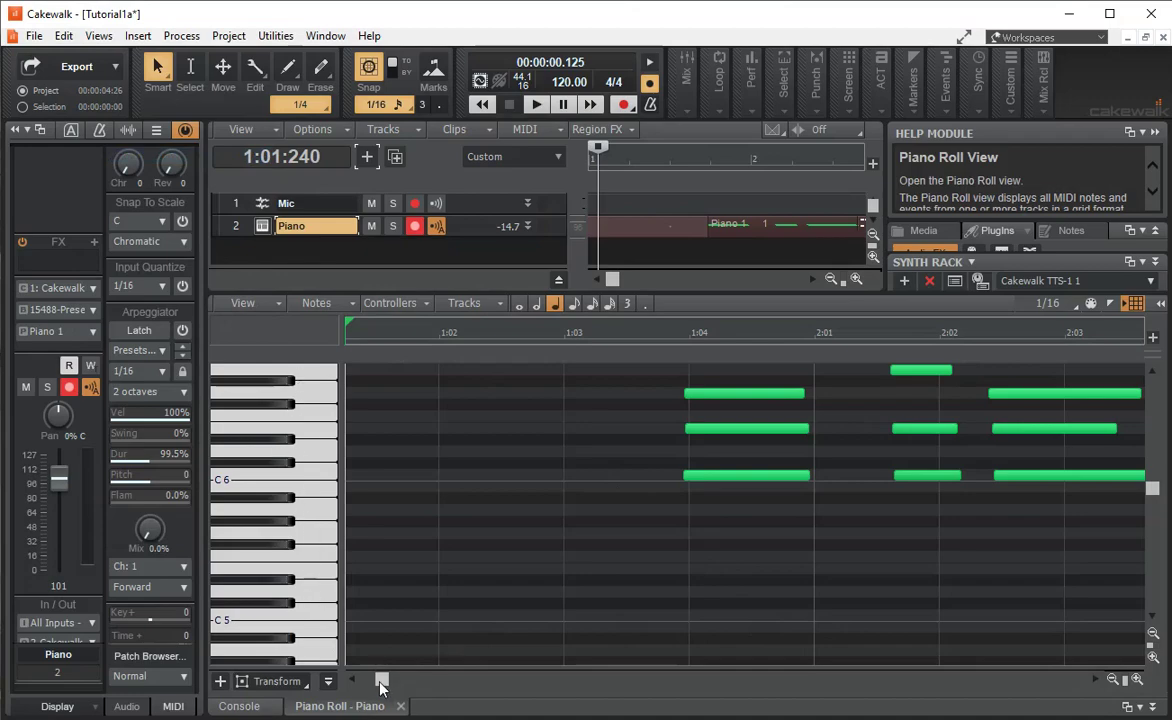
drag(380, 686, 516, 706)
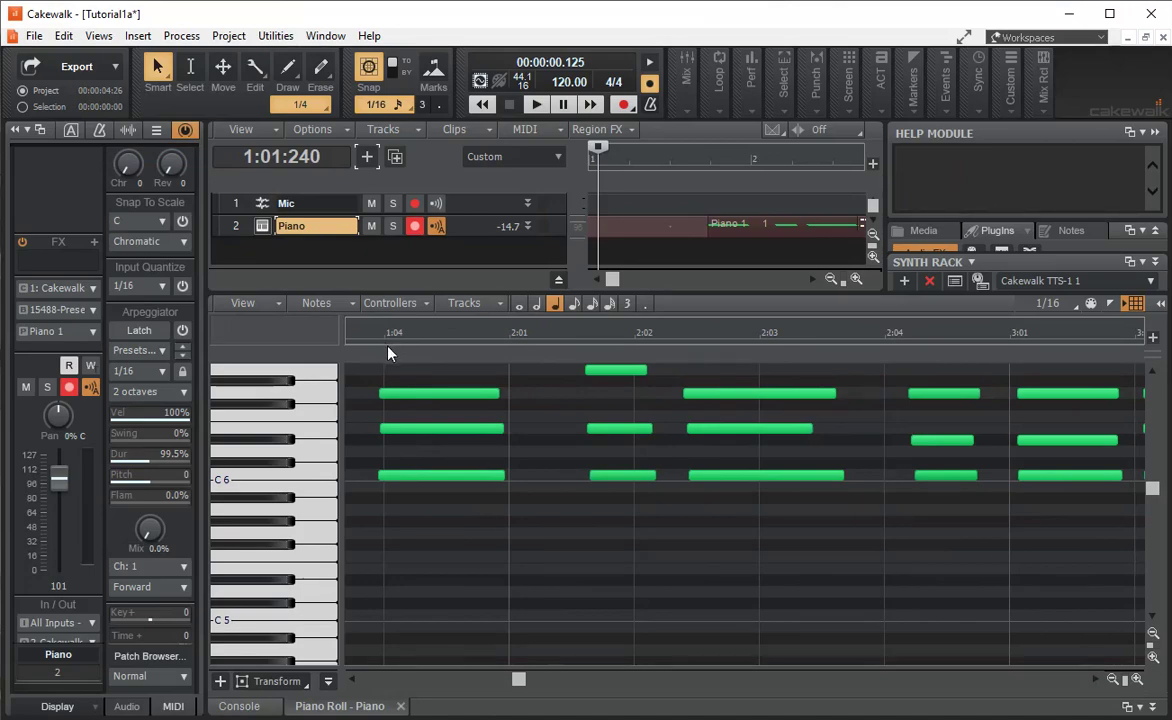
Step: Nudge the first chord's top G6 note slightly later and select its Eb6 and C6 notes
drag(418, 394, 432, 392)
click(428, 428)
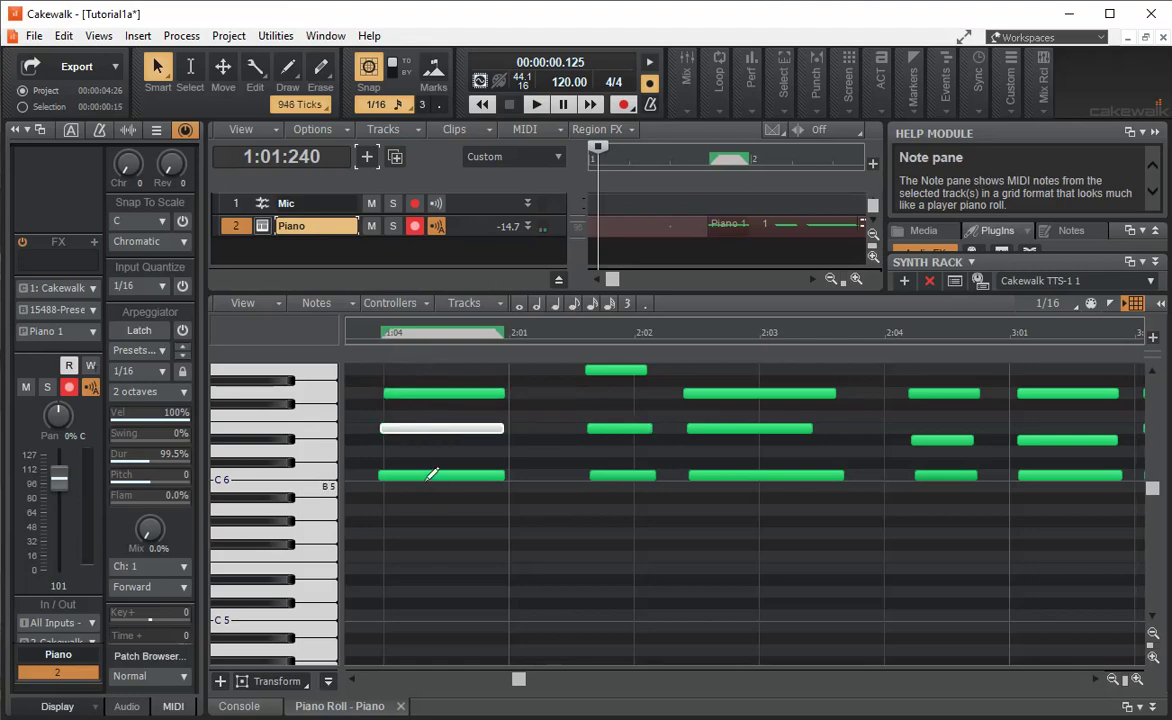
click(422, 474)
drag(518, 679, 588, 680)
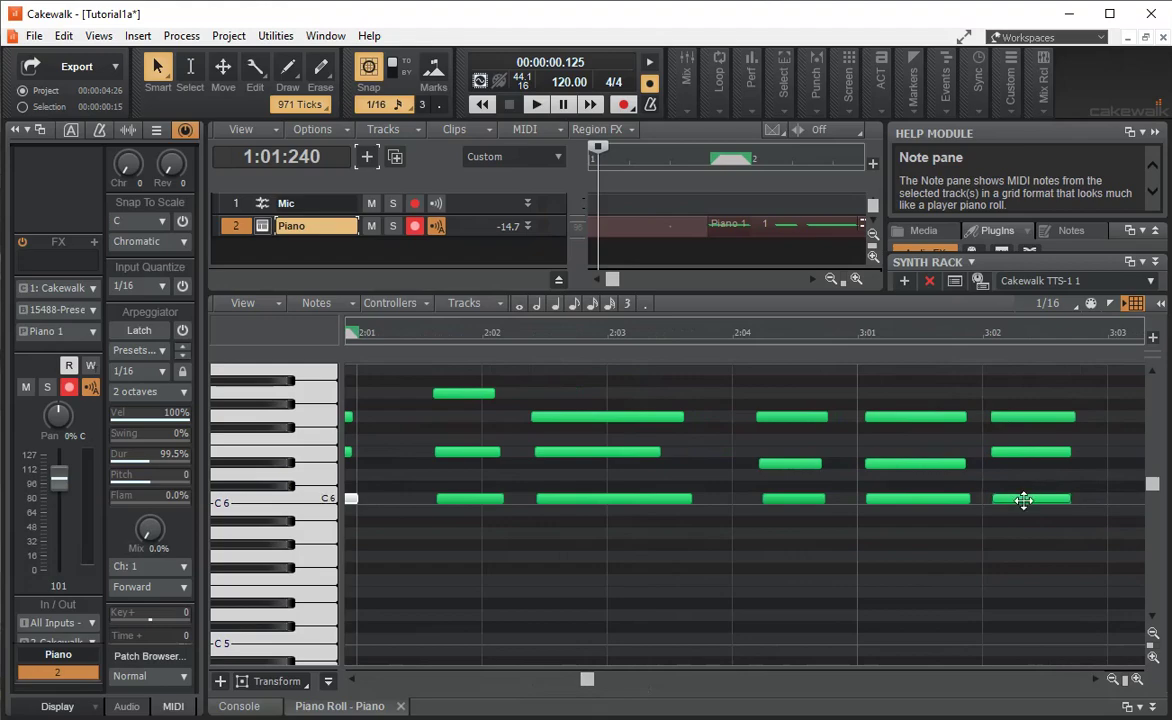
Step: Shift the piano part's notes one beat later to 2:01 and drop them one octave
key(ctrl+a)
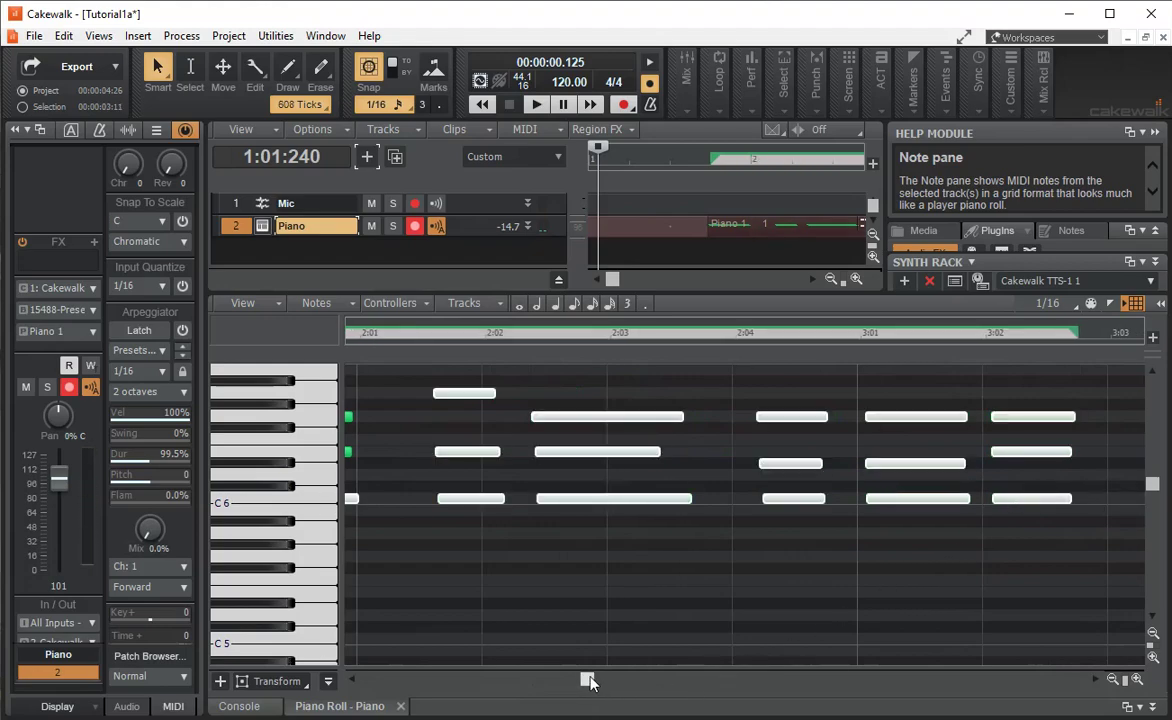
drag(591, 680, 522, 684)
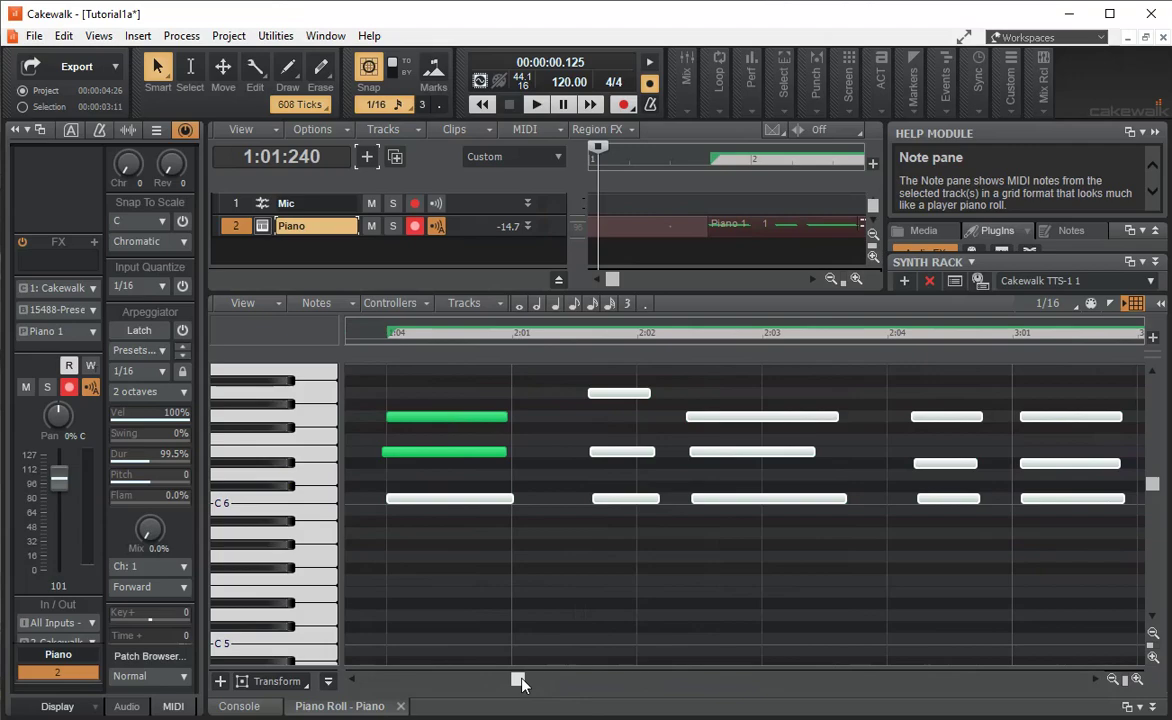
ctrl+click(440, 452)
ctrl+click(440, 416)
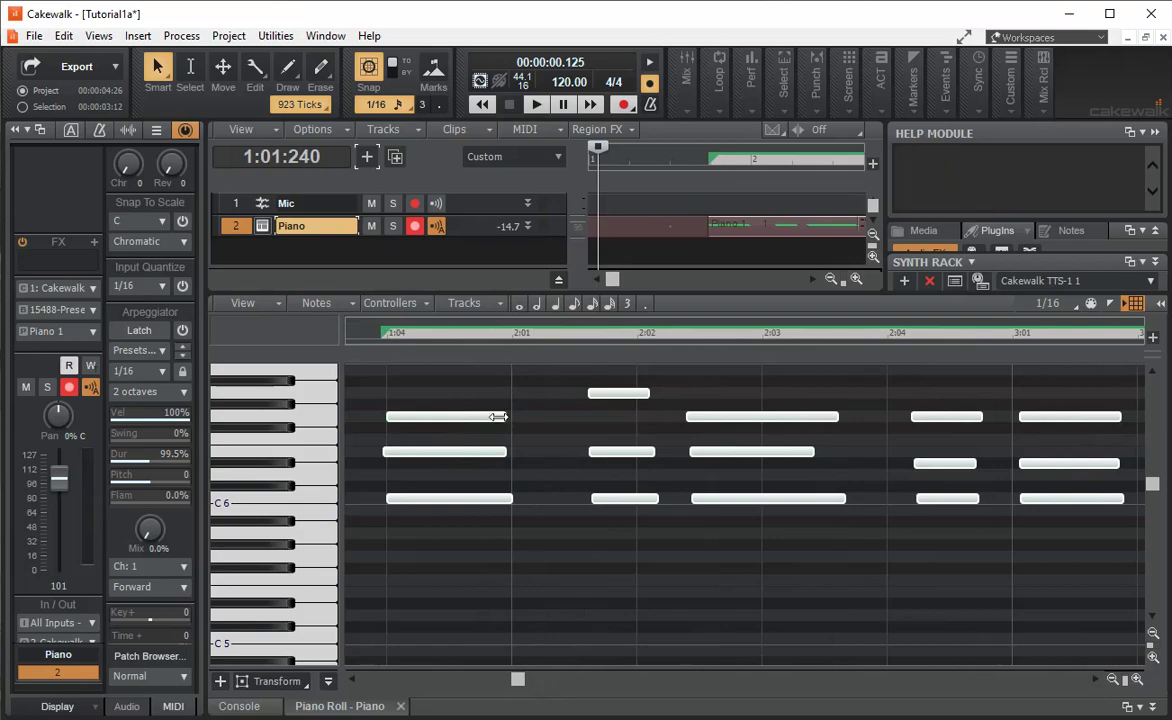
drag(440, 498, 565, 498)
scroll(598, 537, down, 1)
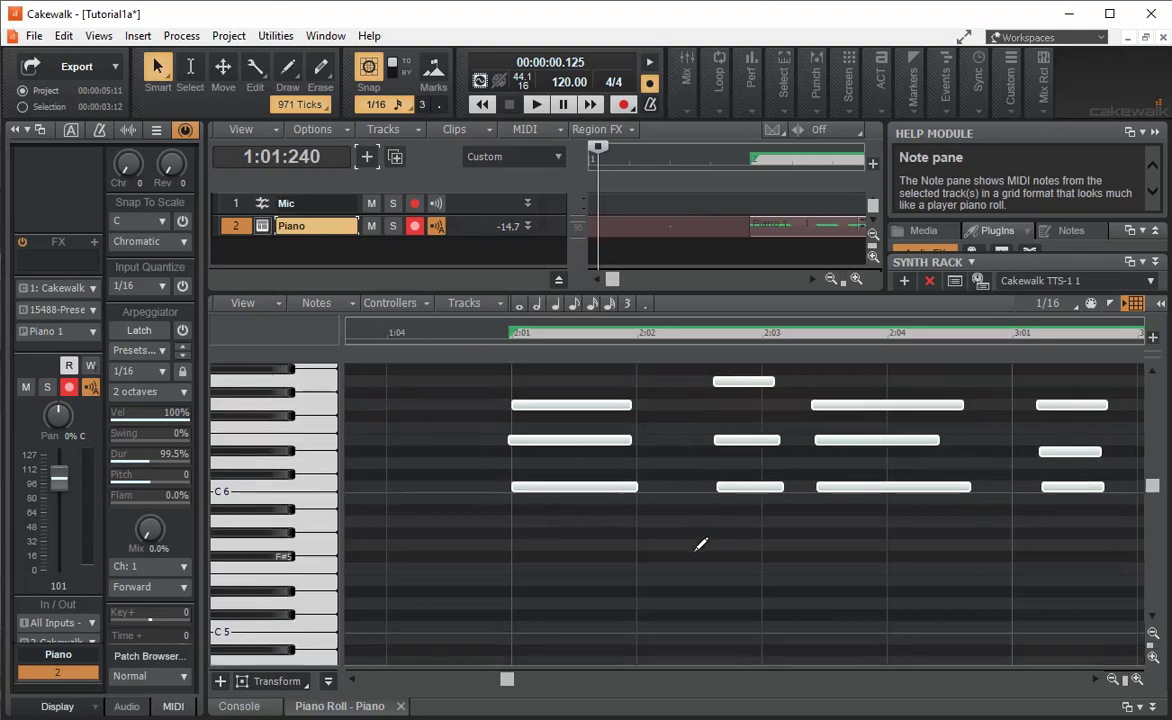
drag(558, 477, 552, 617)
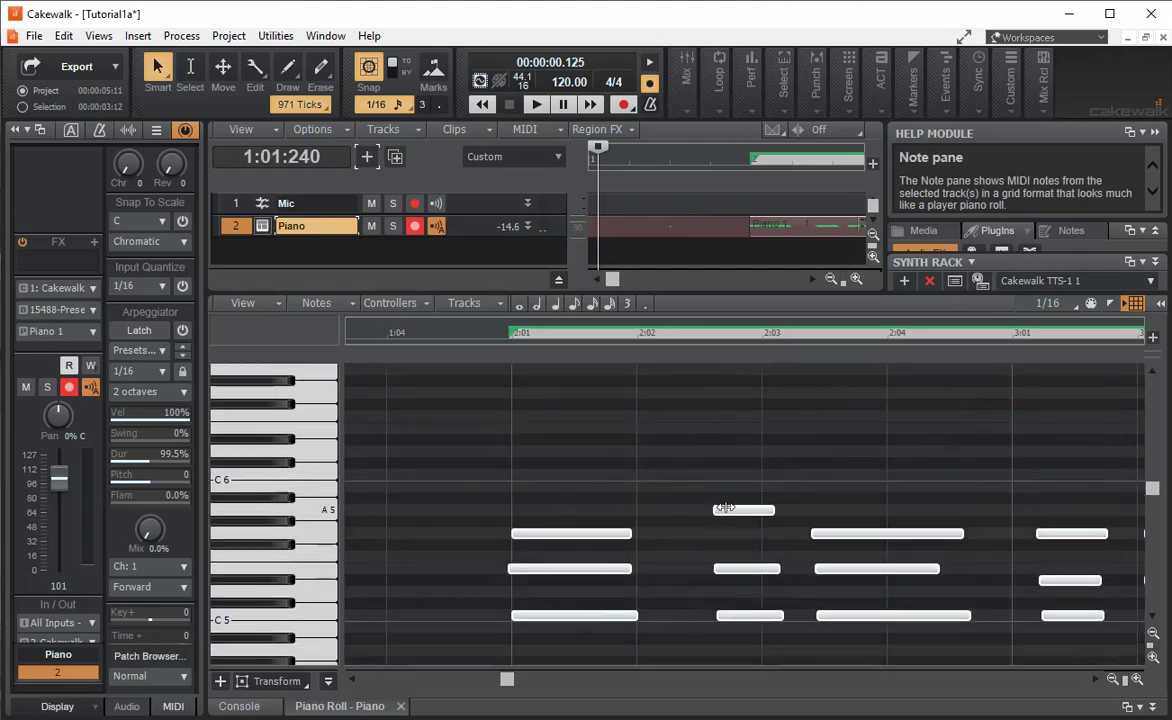
Step: Move the 2:02 chord's A5, middle and C5 notes earlier so they start together
click(636, 489)
drag(741, 510, 726, 510)
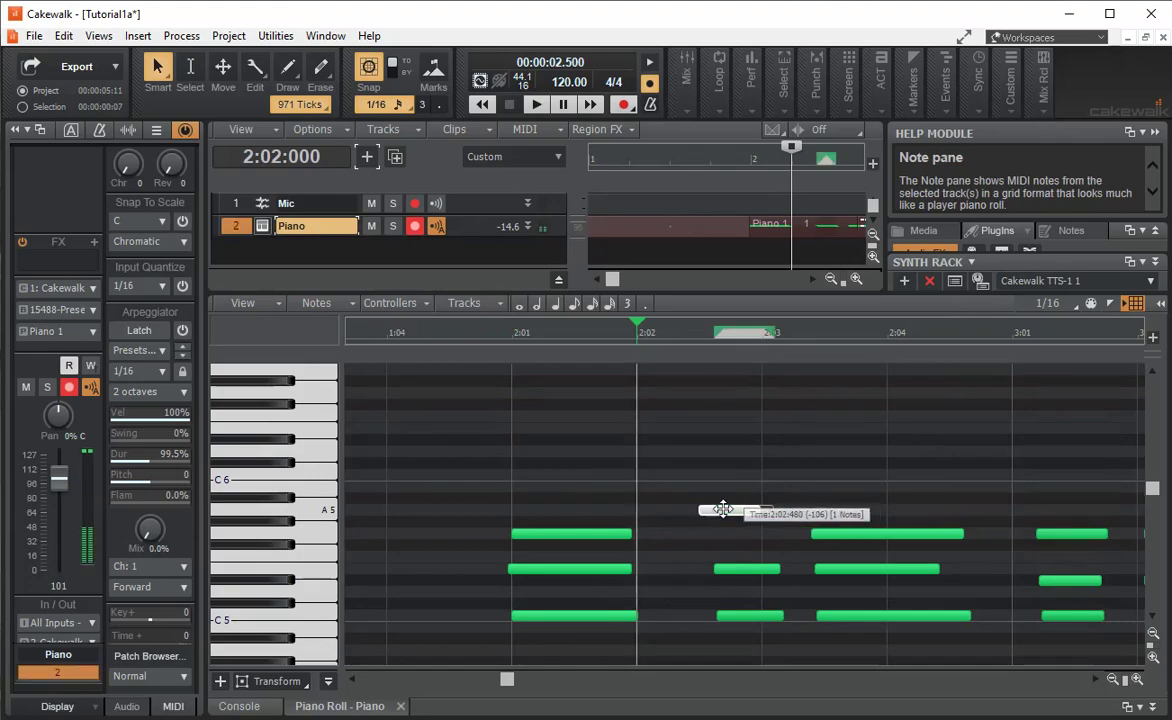
drag(751, 571, 735, 571)
drag(746, 614, 728, 614)
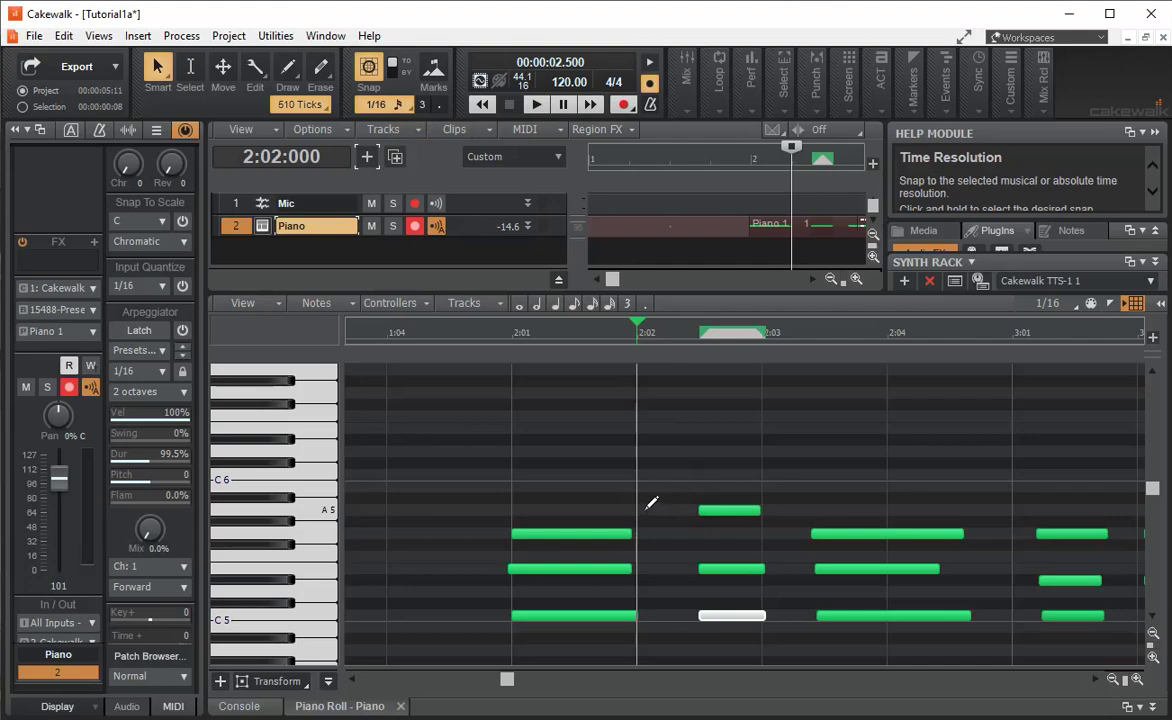
click(409, 109)
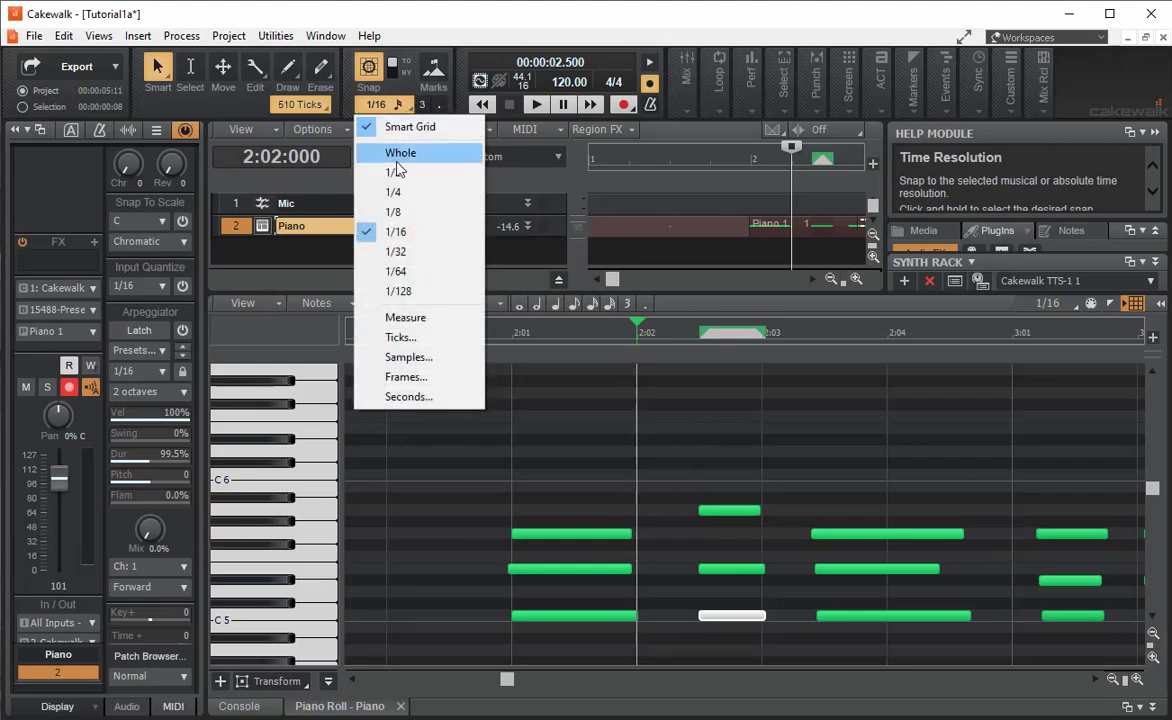
Step: Keep 1/16 snap, align the third chord's note starts, and start the last chord at 3:01
click(405, 235)
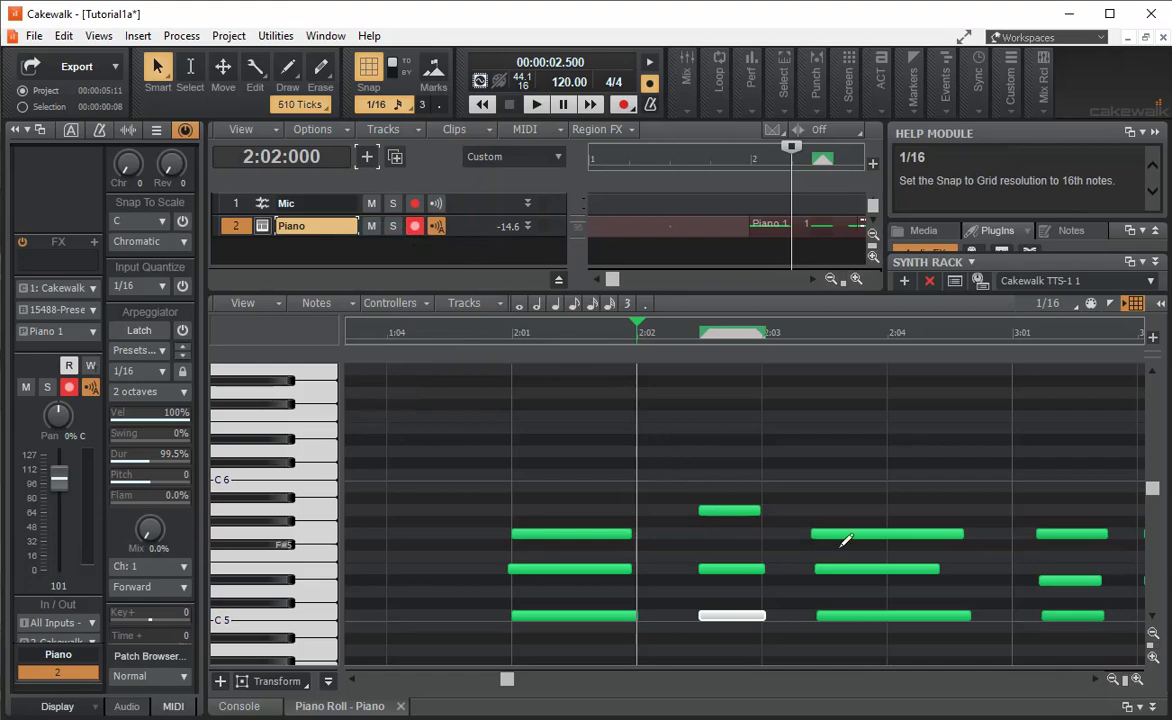
drag(861, 536, 868, 570)
drag(863, 615, 878, 614)
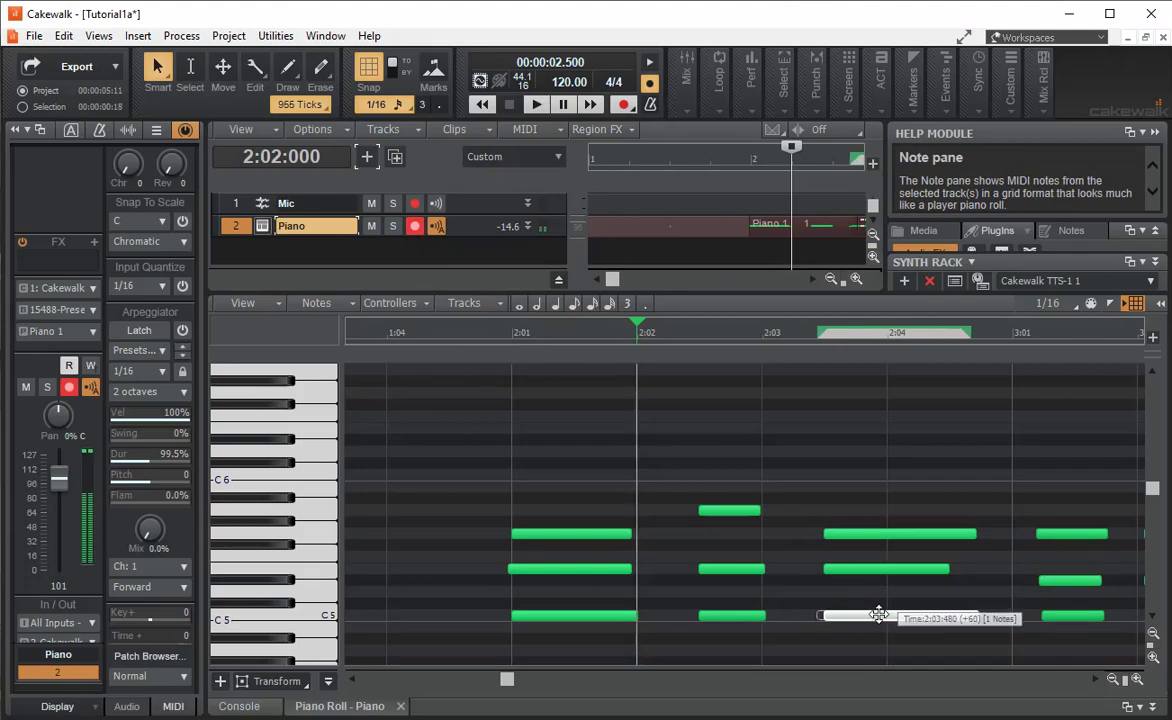
drag(1065, 534, 1041, 533)
drag(1067, 578, 1046, 615)
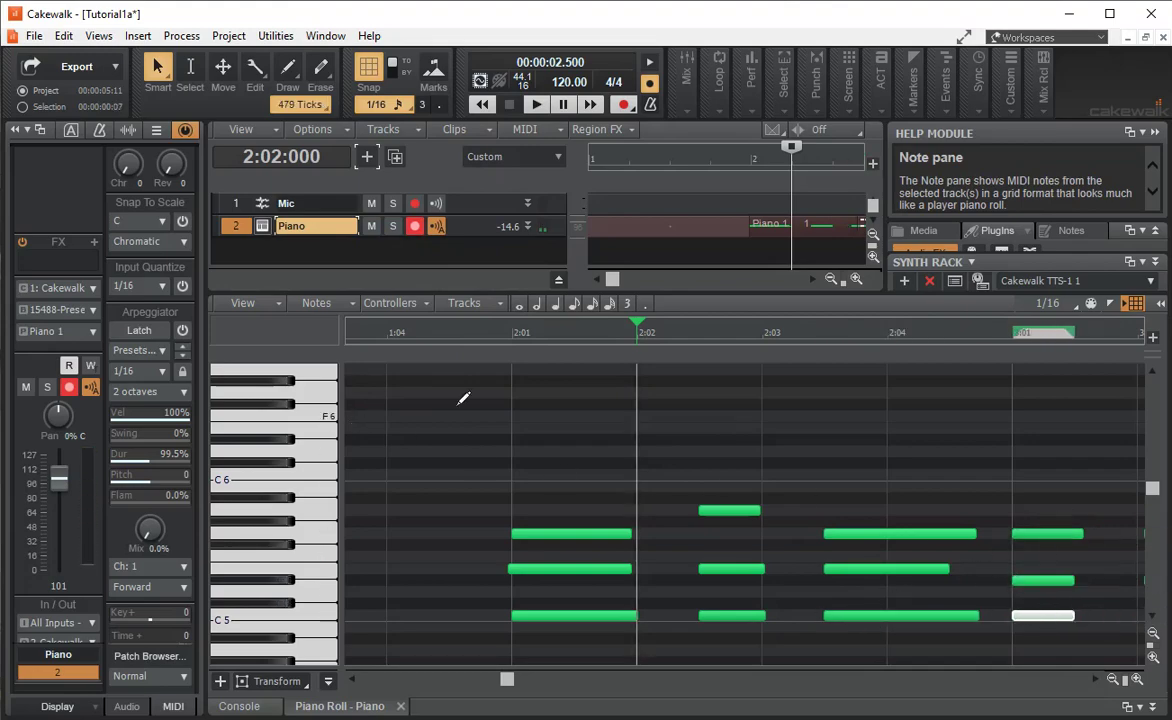
Step: Play the piano part back from 1:04, then stop
click(391, 337)
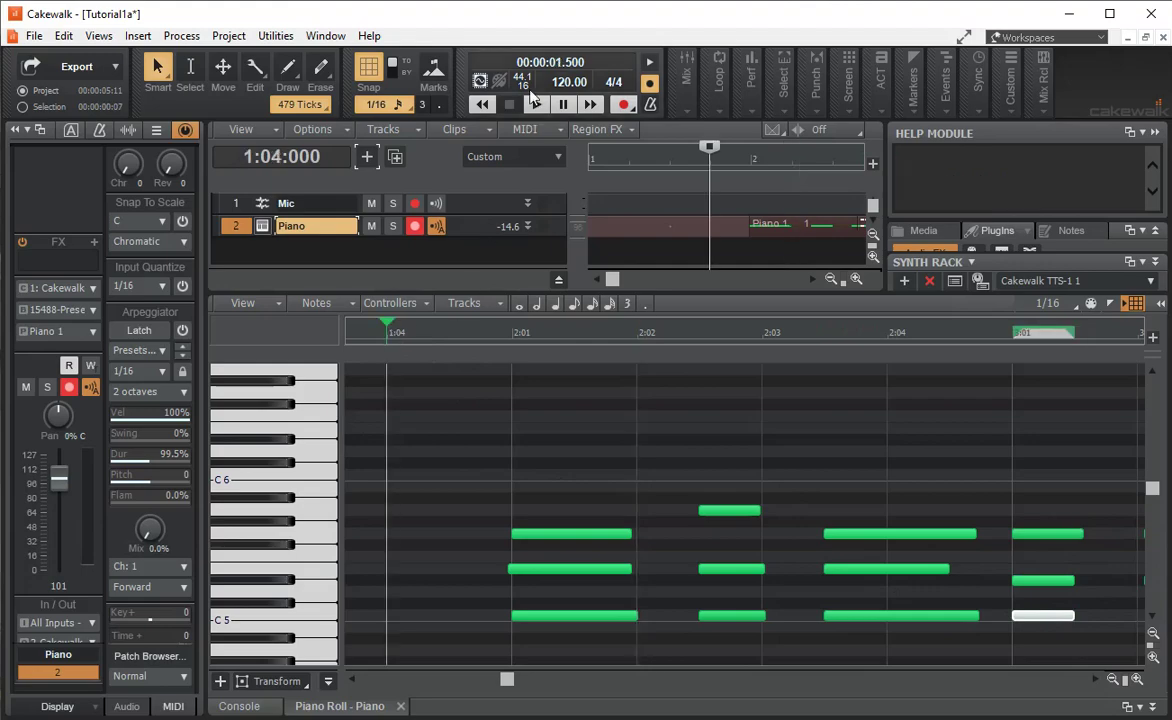
click(541, 106)
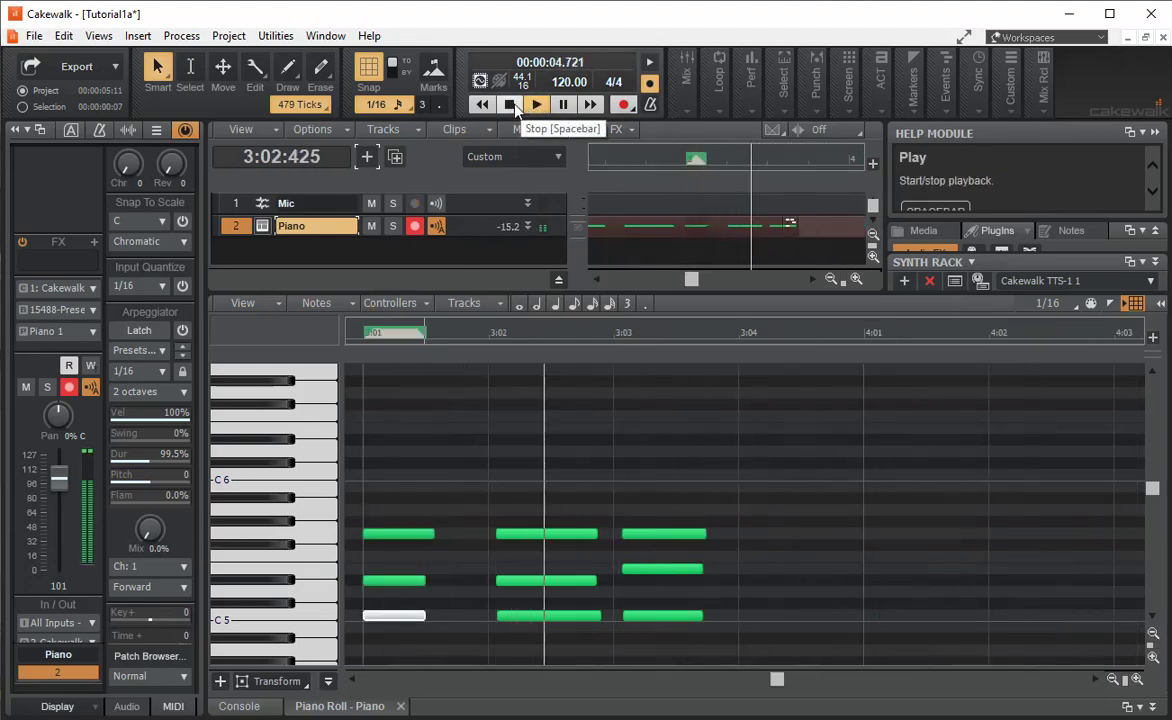
click(512, 106)
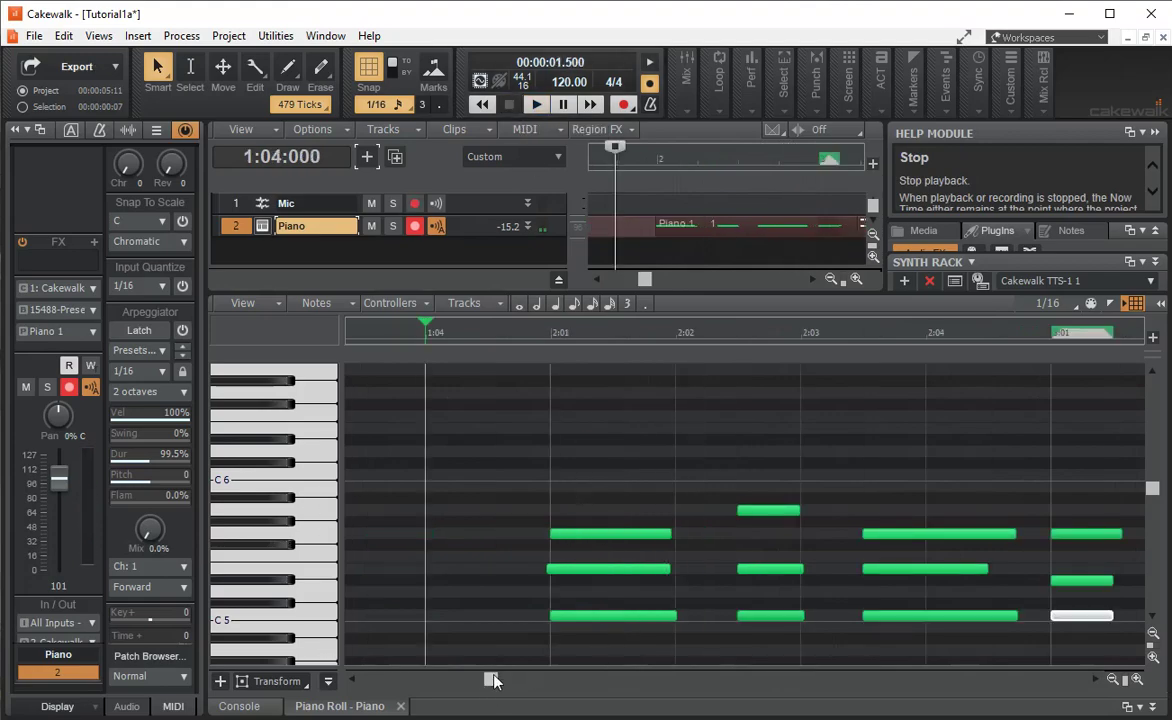
Step: Realign the final chord notes to start exactly at 3:02 and 3:03
drag(493, 680, 817, 680)
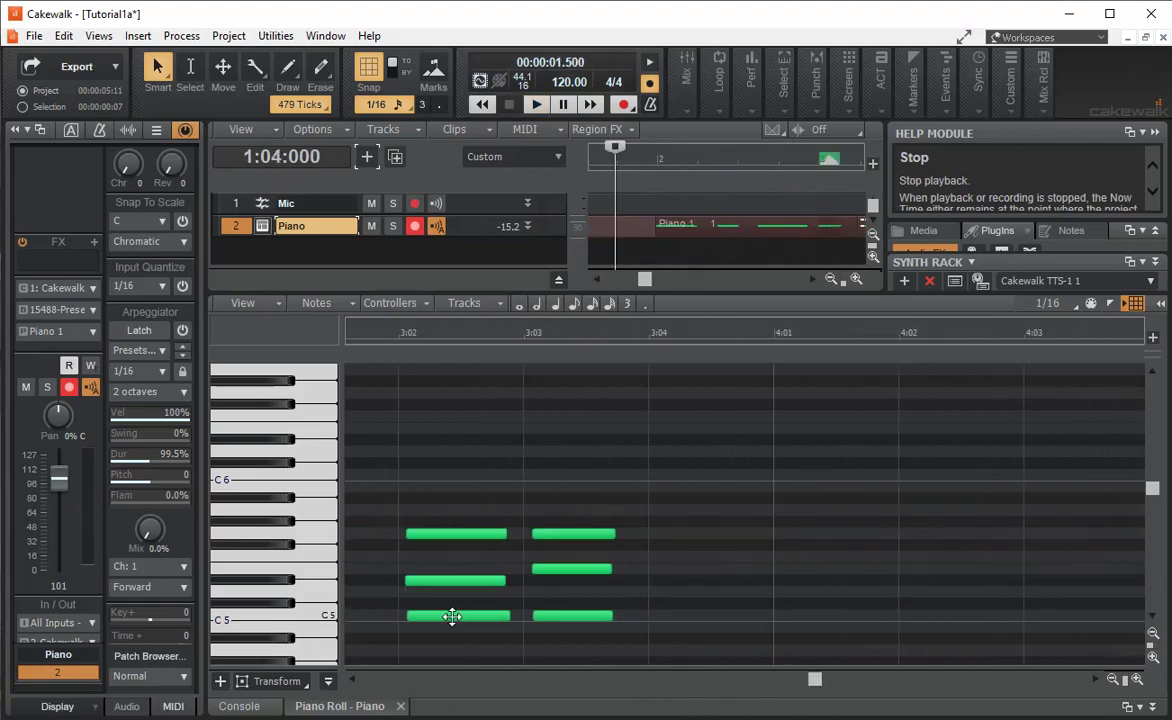
drag(452, 616, 441, 580)
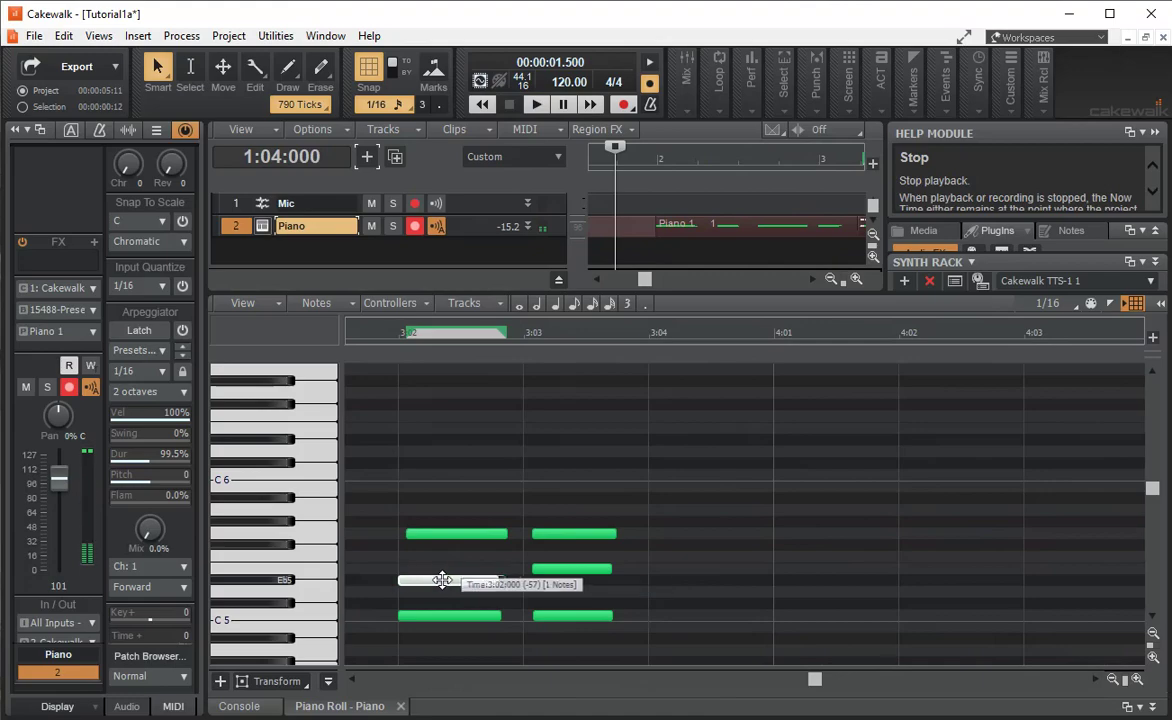
drag(451, 533, 445, 534)
drag(562, 534, 561, 568)
drag(555, 615, 546, 615)
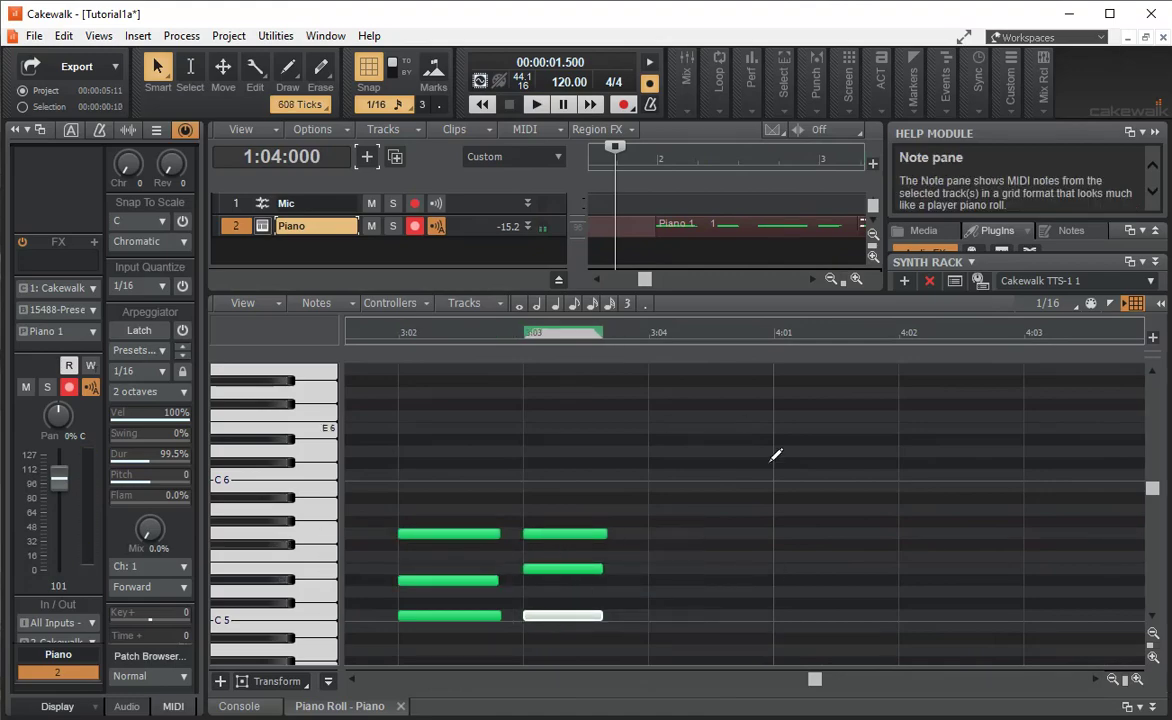
Step: Replay the realigned chords to check timing, then disarm the Piano track
drag(814, 681, 483, 681)
click(536, 104)
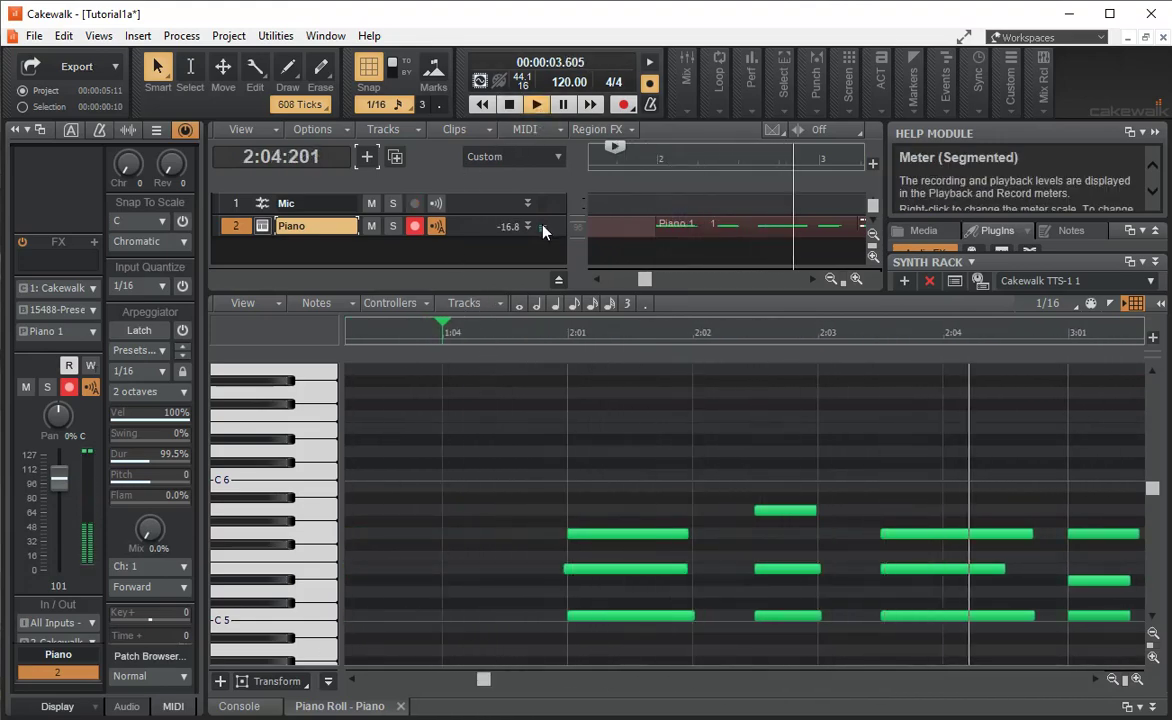
click(509, 104)
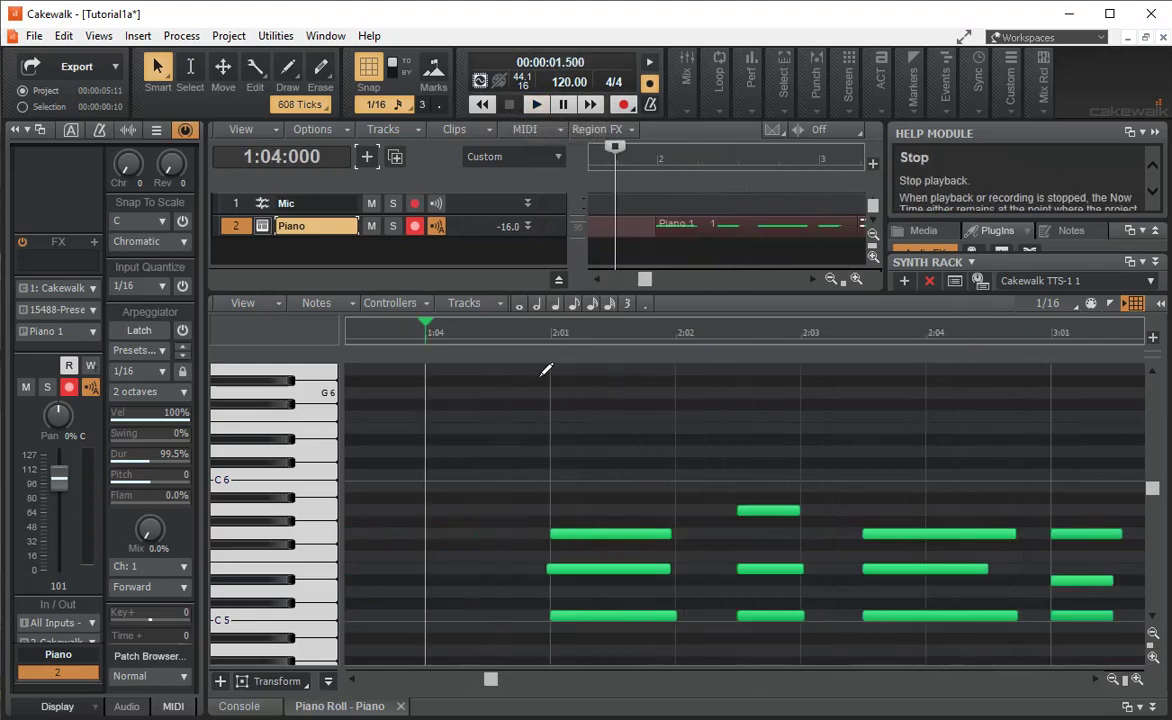
click(414, 227)
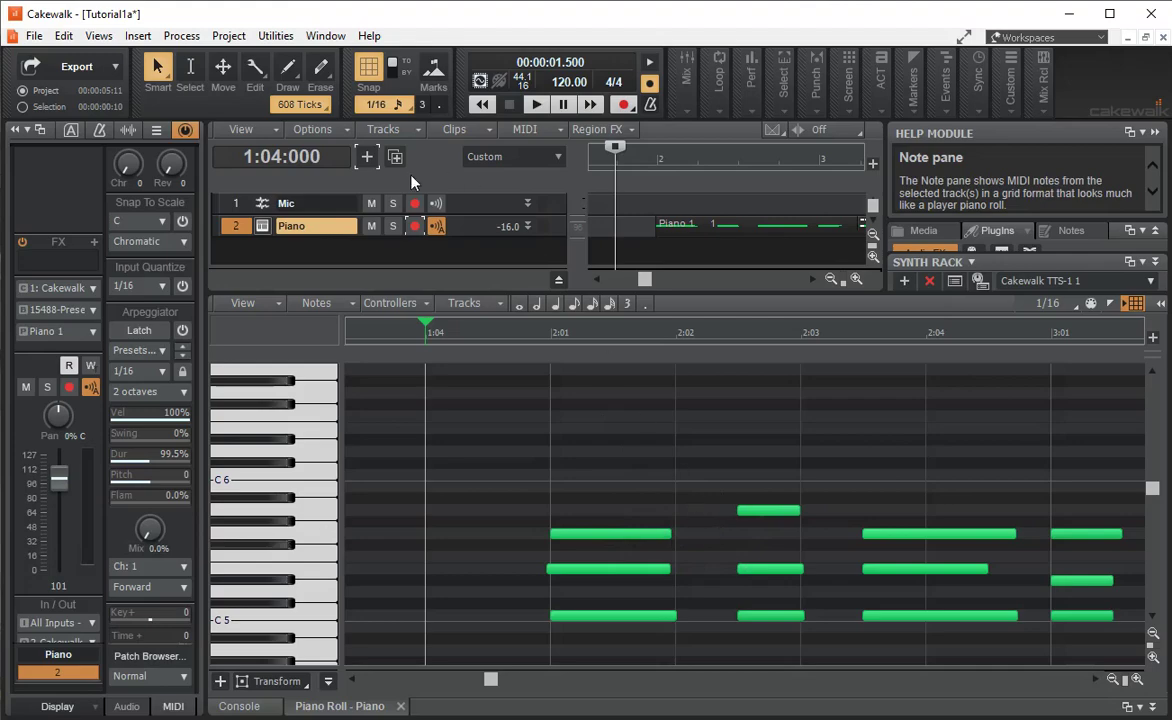
Step: Draw a sixteenth-note passing note at 2:02 freehand and audition it
click(287, 72)
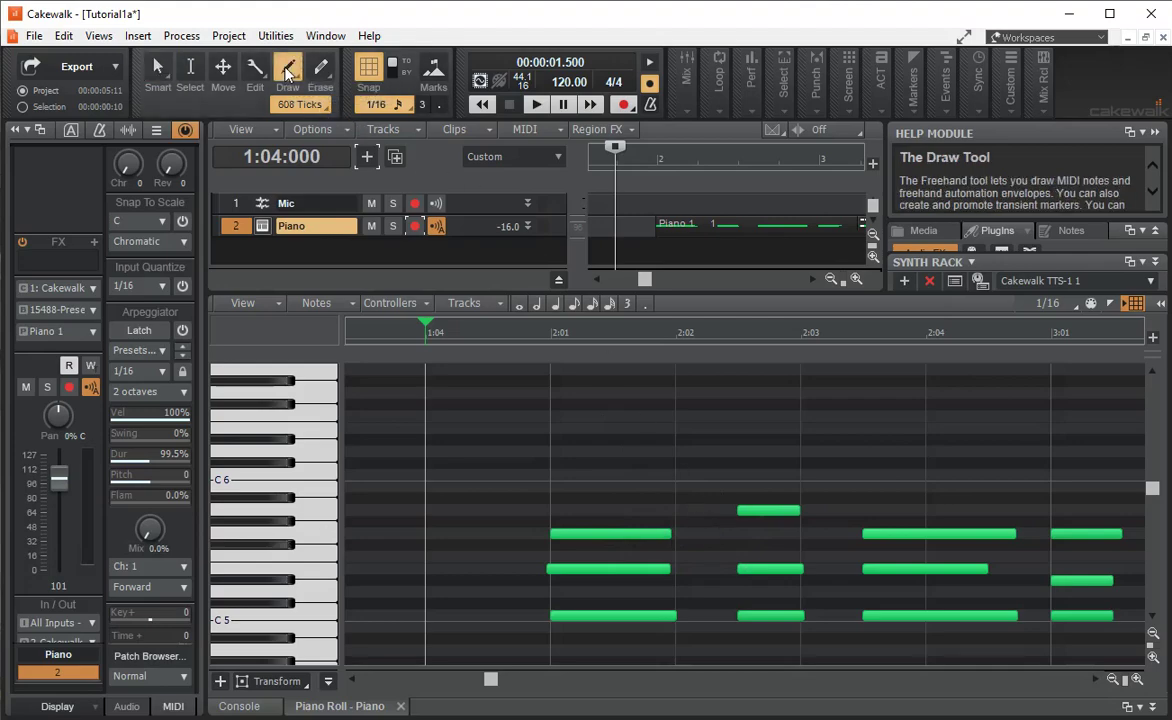
click(593, 305)
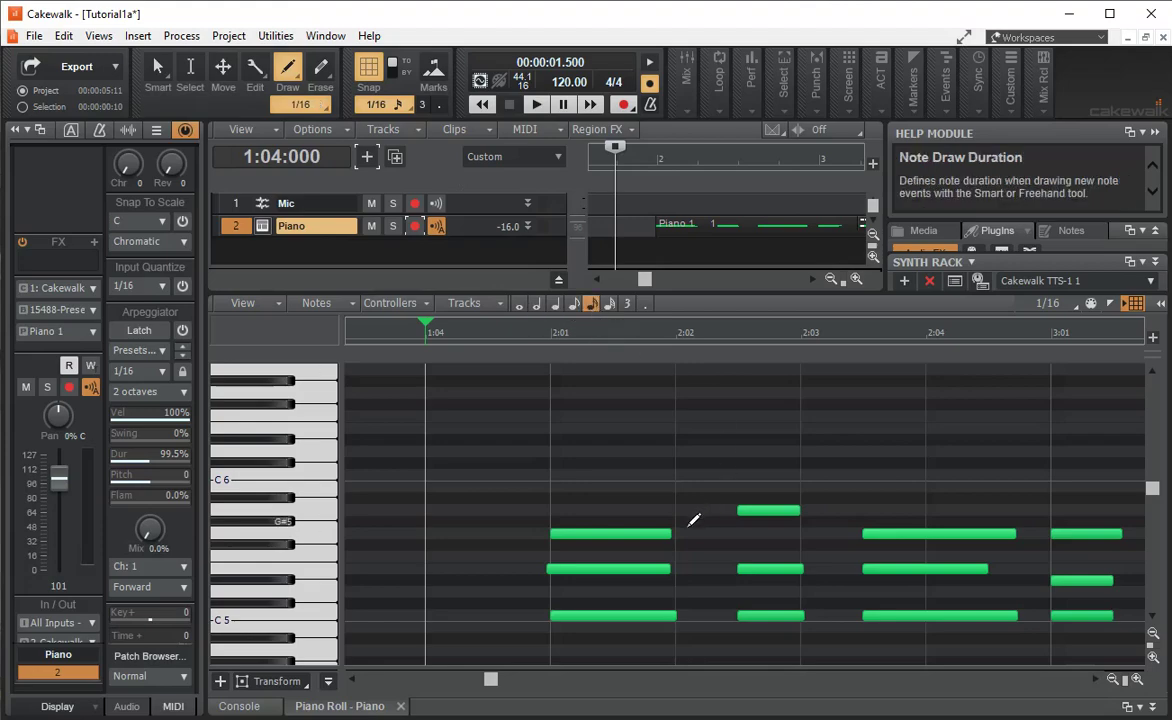
click(685, 556)
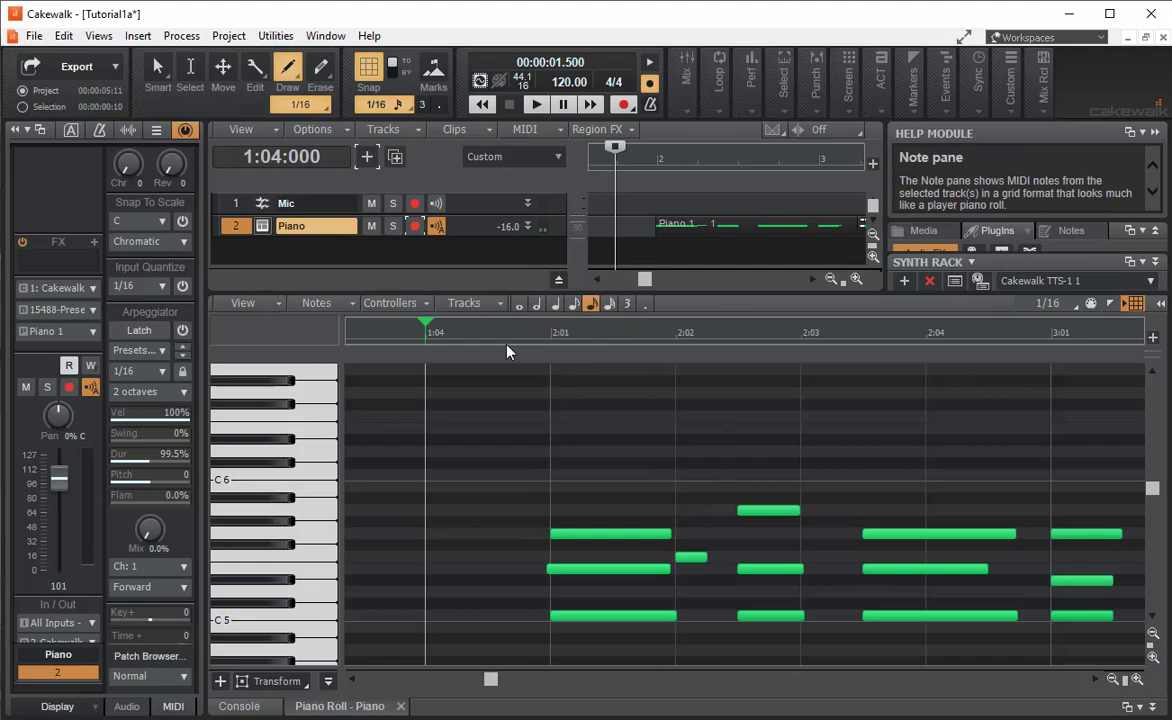
click(539, 104)
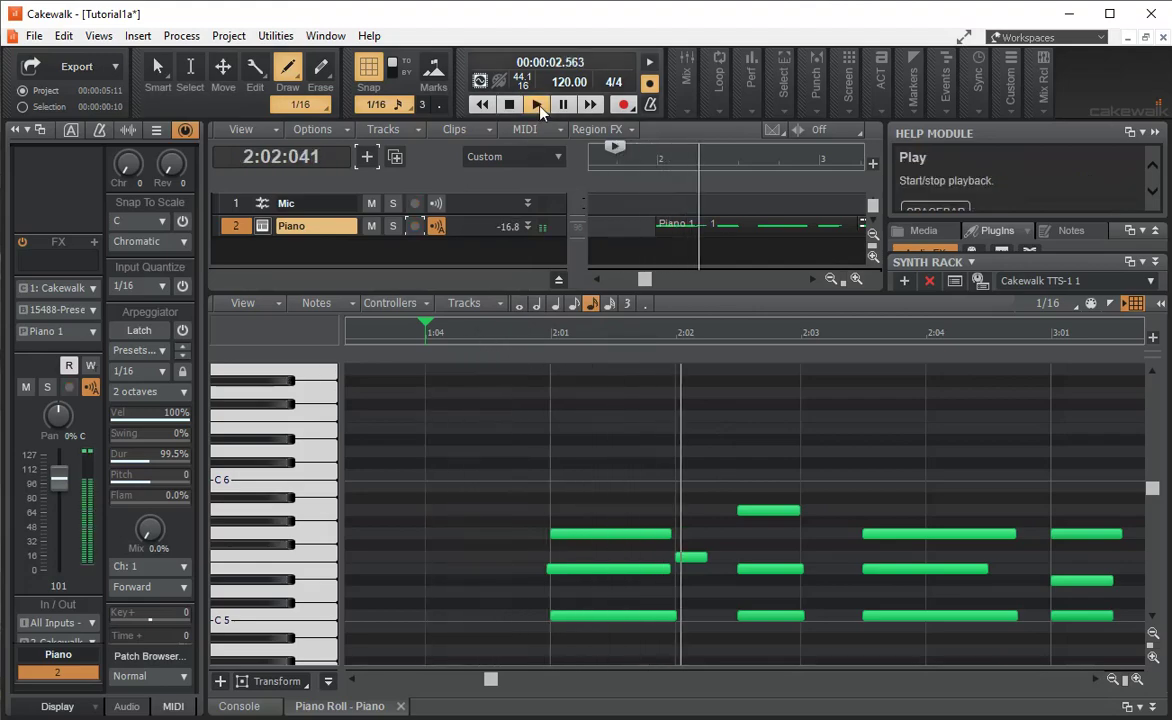
click(509, 104)
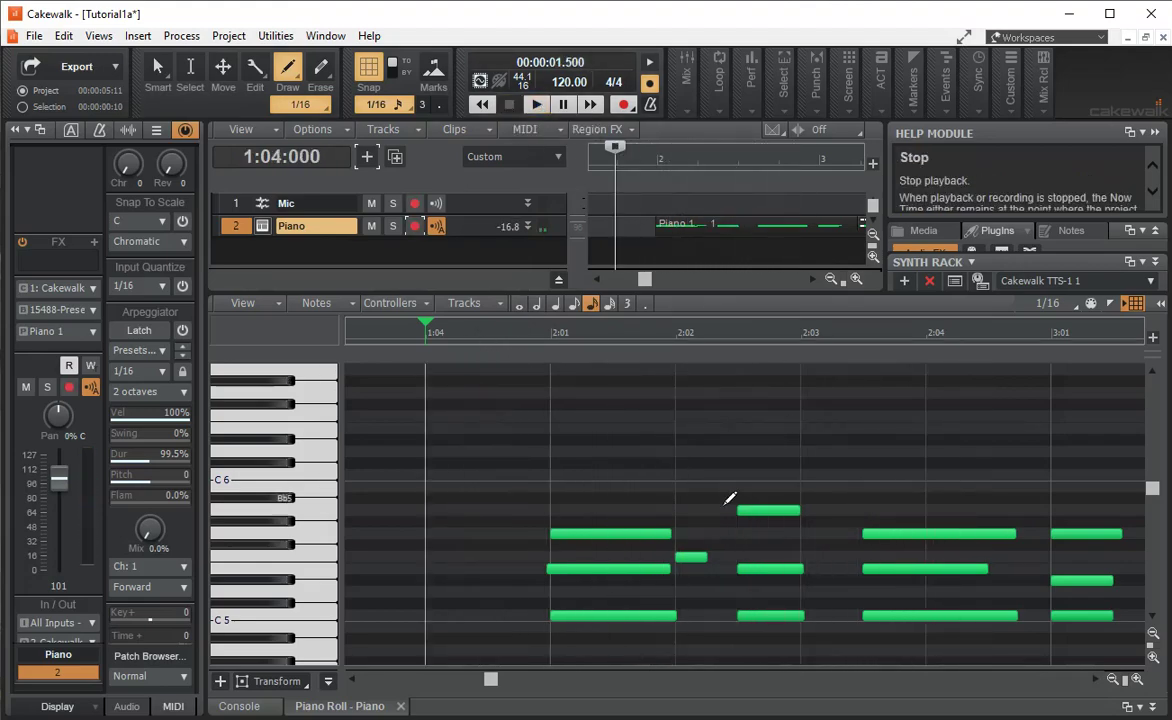
Step: Add a second short note just after it and audition it
click(708, 533)
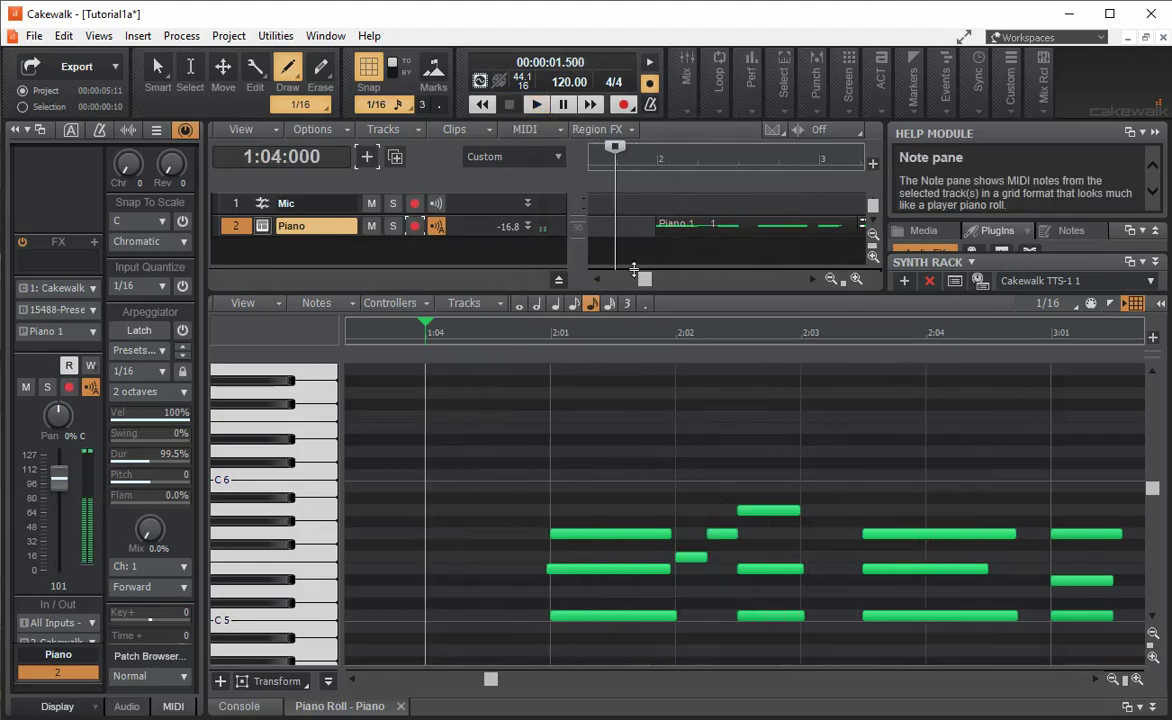
click(537, 105)
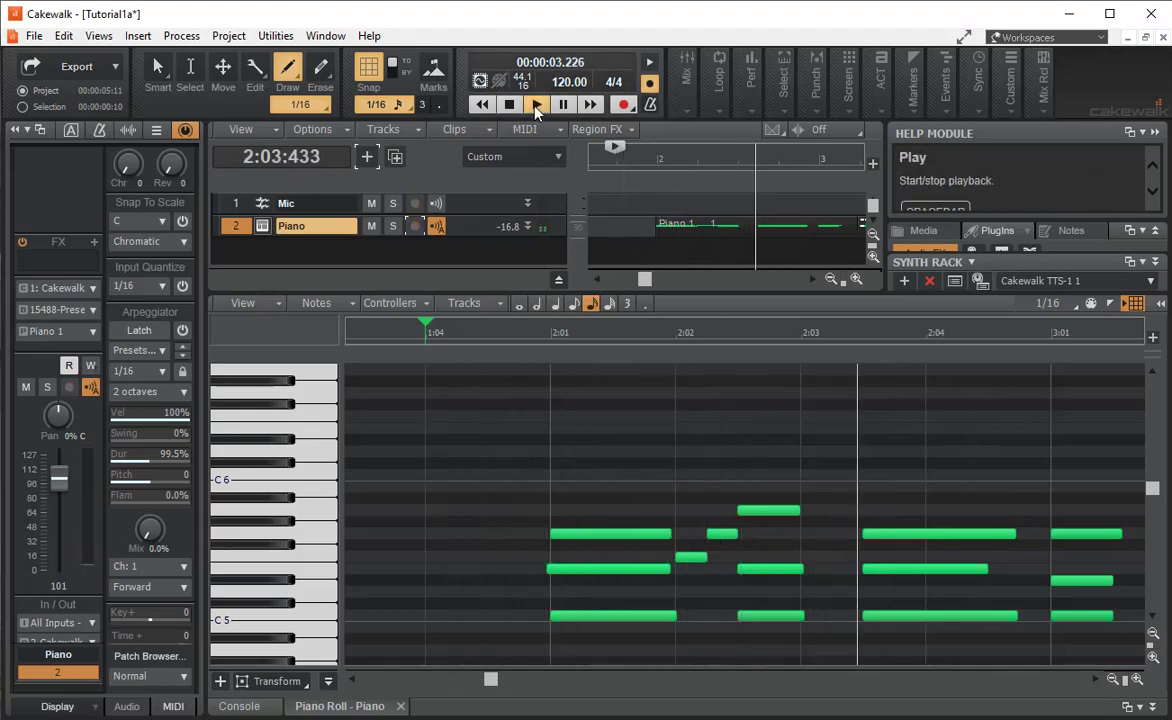
click(510, 105)
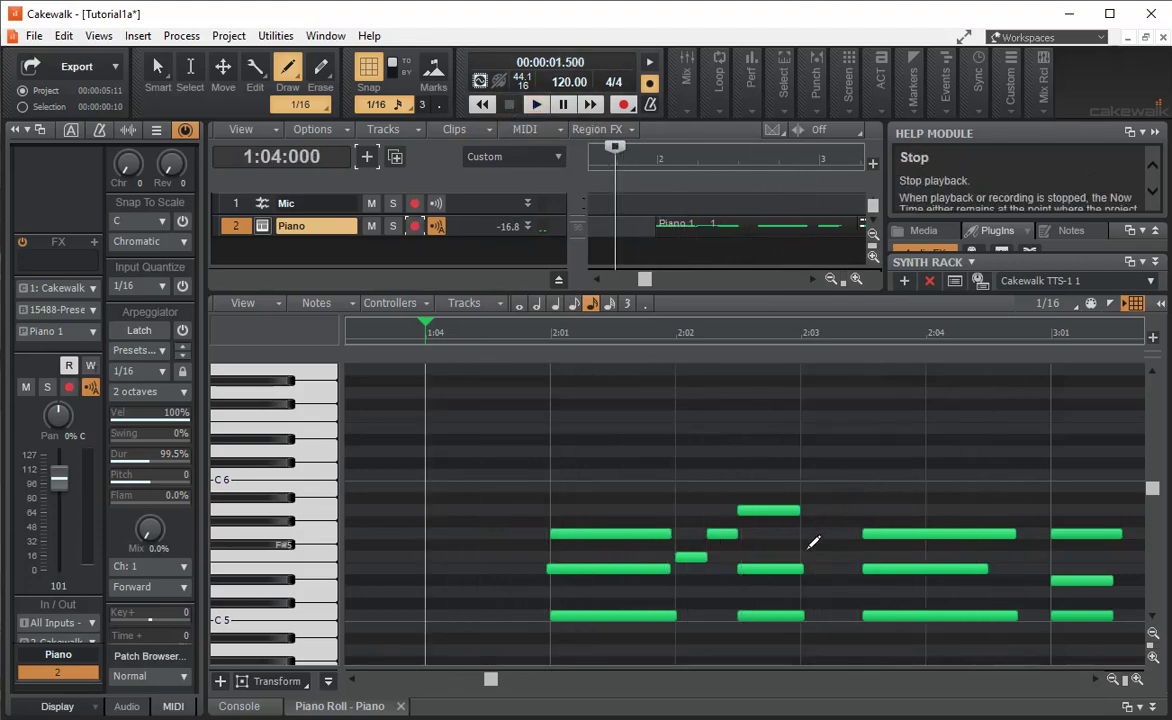
Step: Add a short passing note near 2:03, play the melody, and pause
click(806, 556)
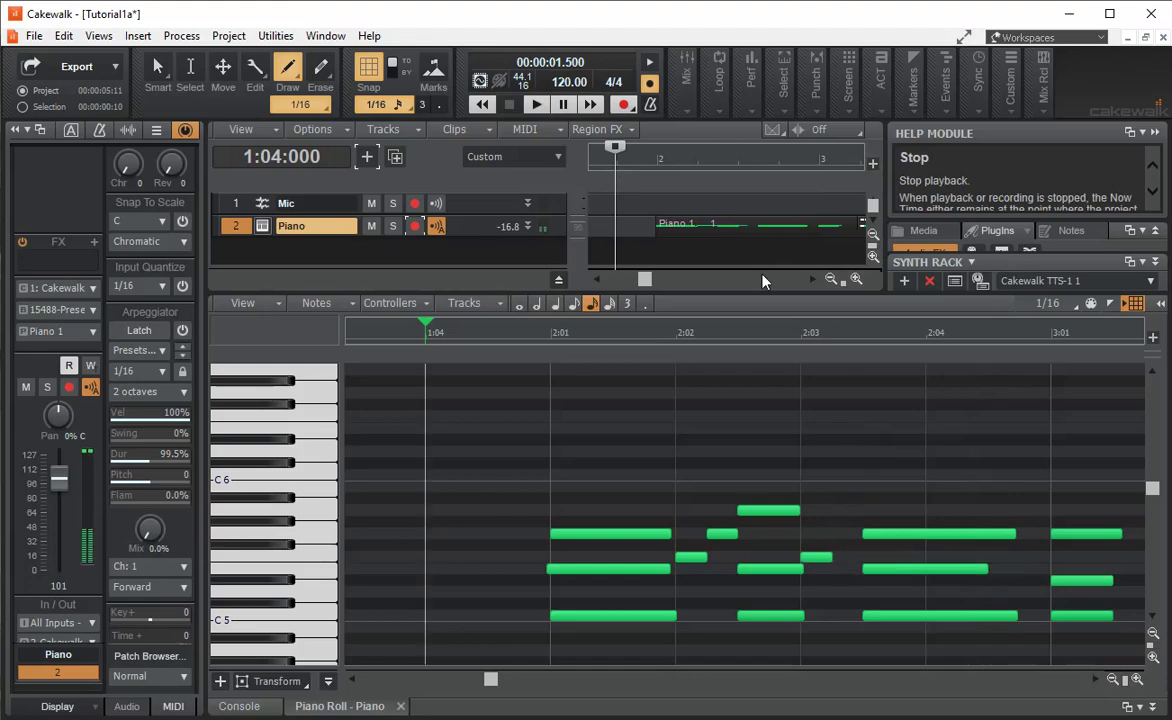
click(533, 106)
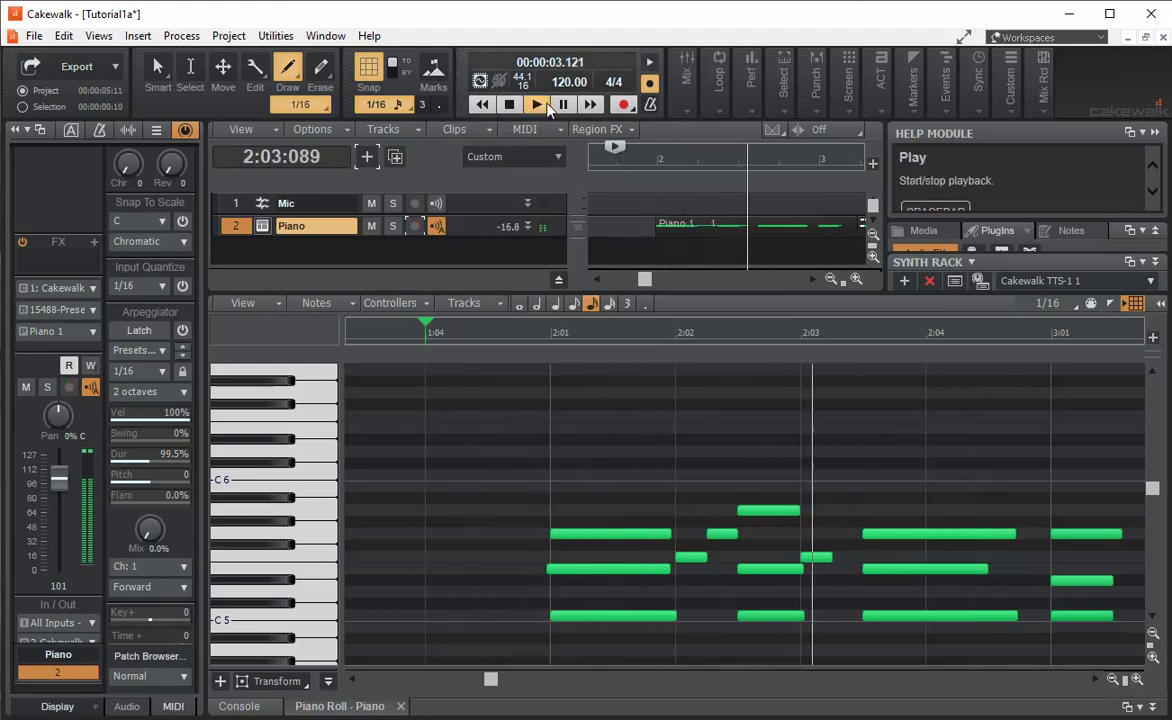
click(563, 105)
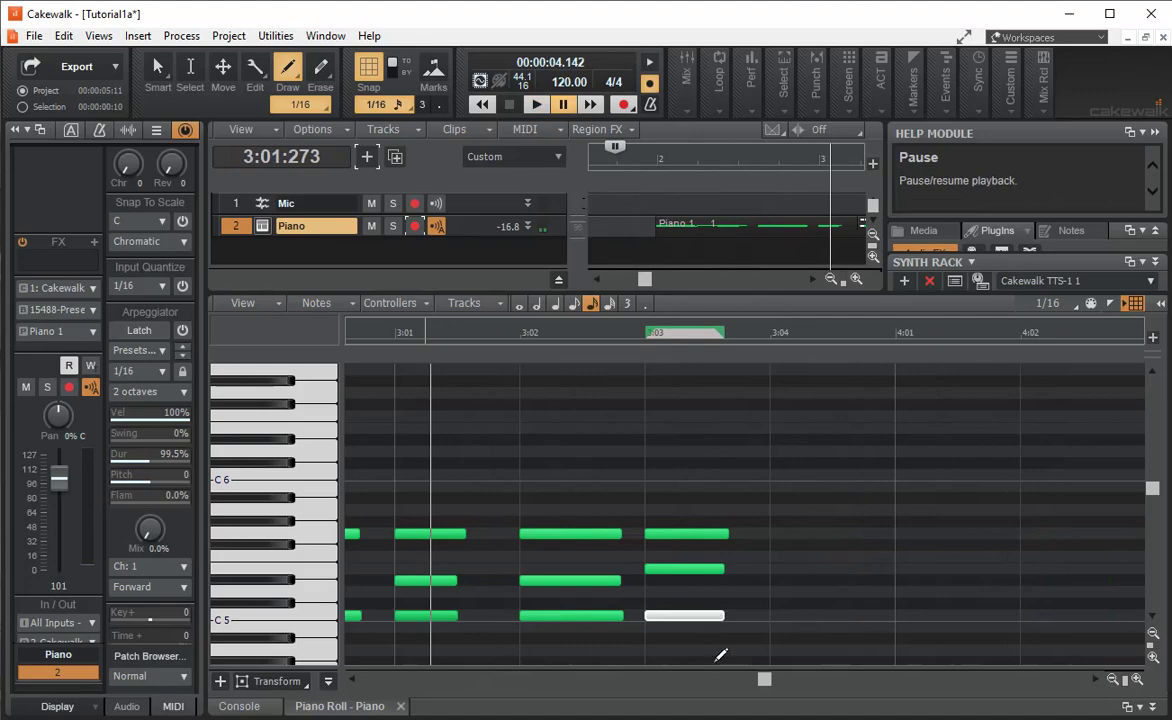
drag(766, 686, 518, 686)
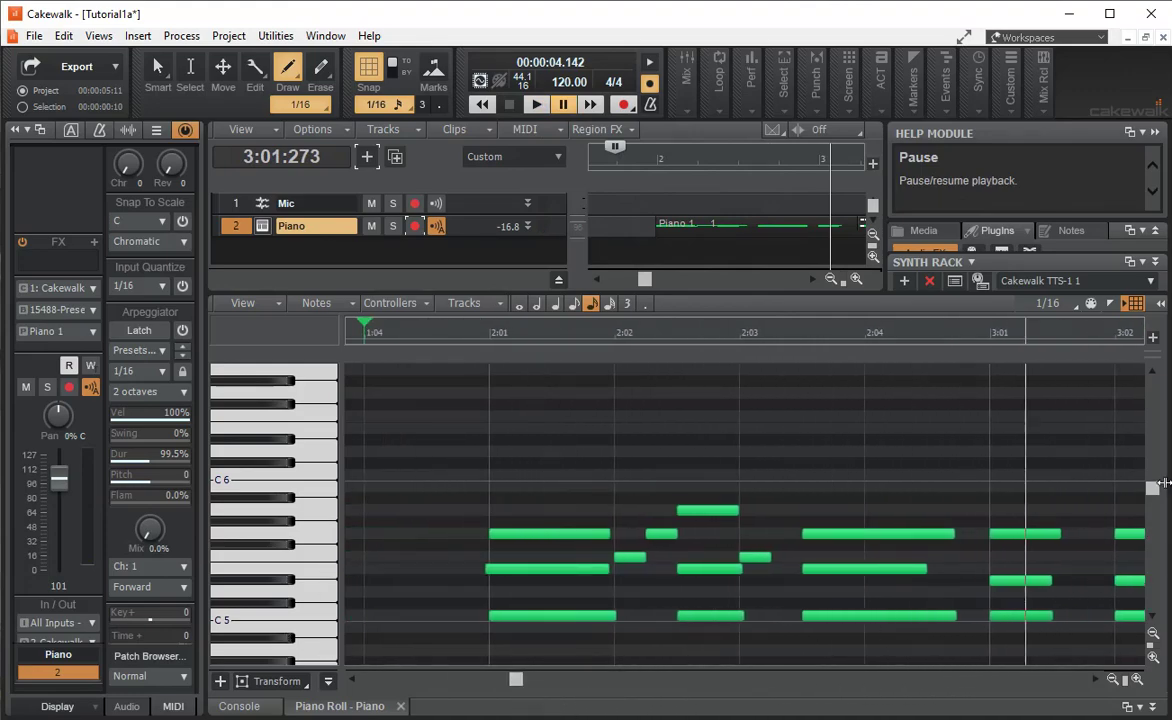
drag(1152, 487, 1152, 503)
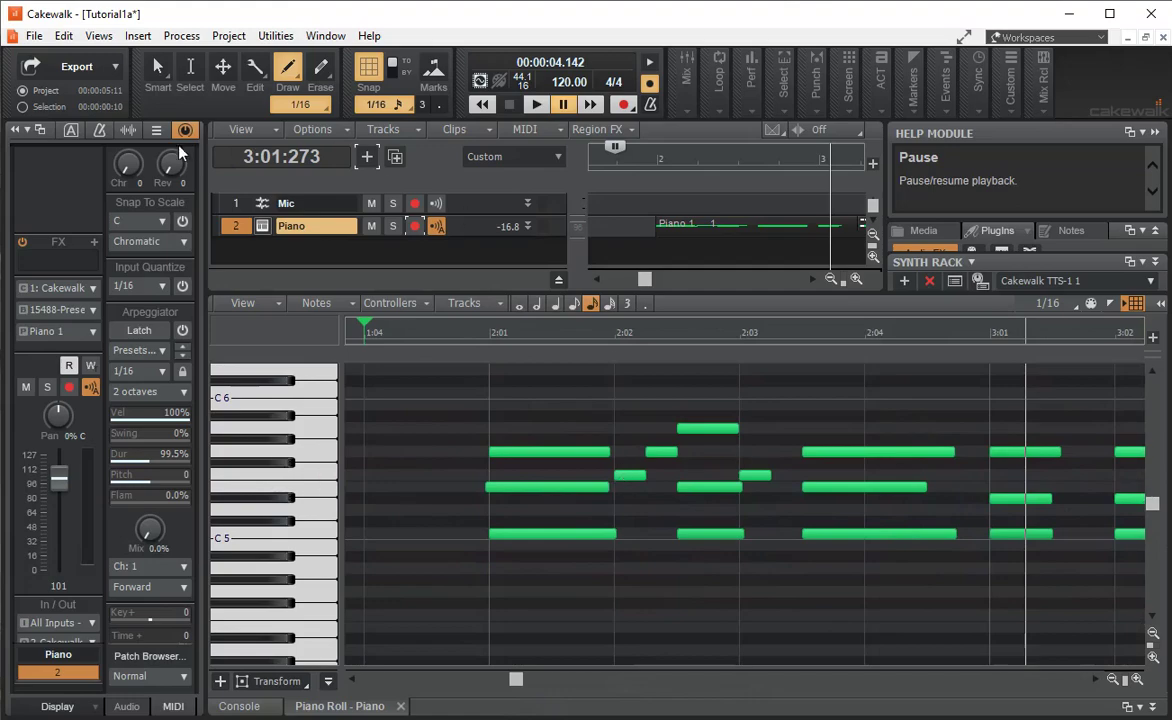
Step: Save Tutorial1a with File > Save
click(33, 36)
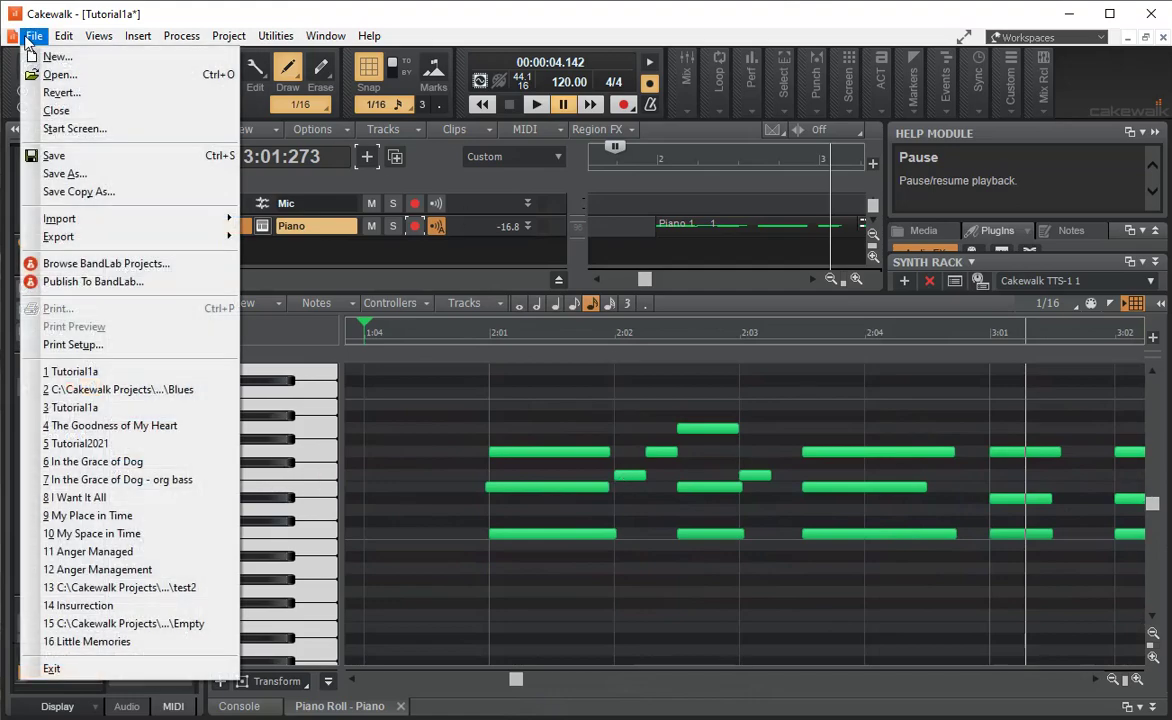
click(31, 157)
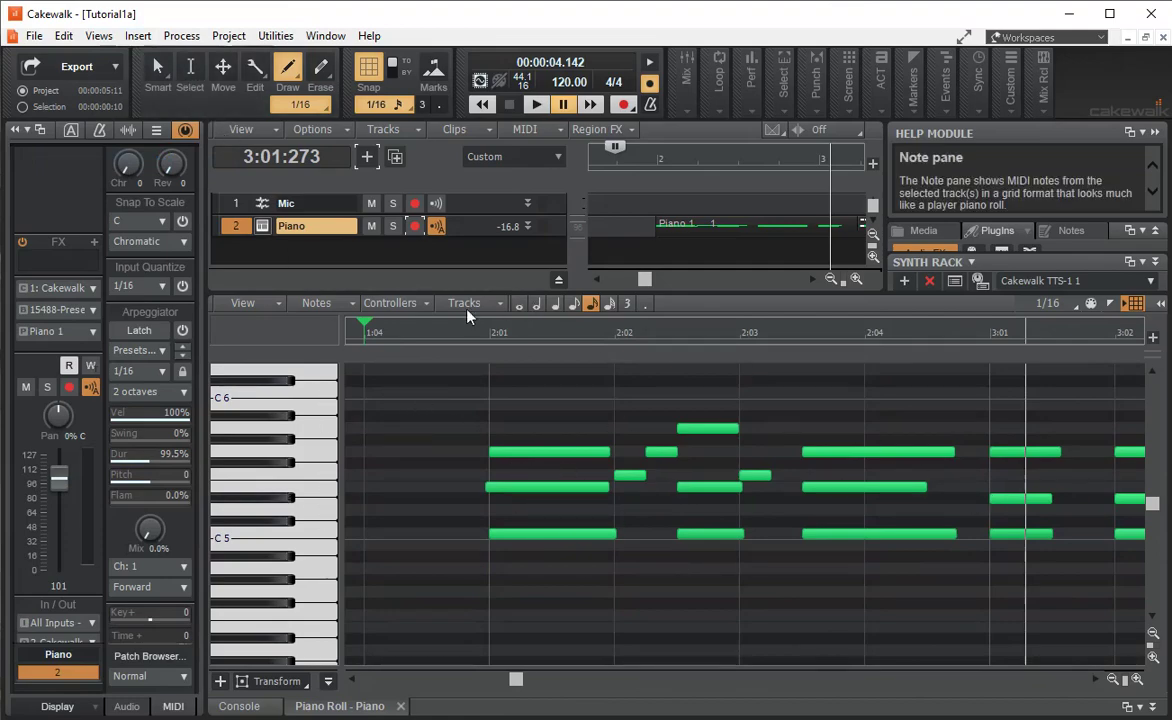
Step: Create an Instrument track with Default (TTS-1) and close the TTS-1 window
click(367, 158)
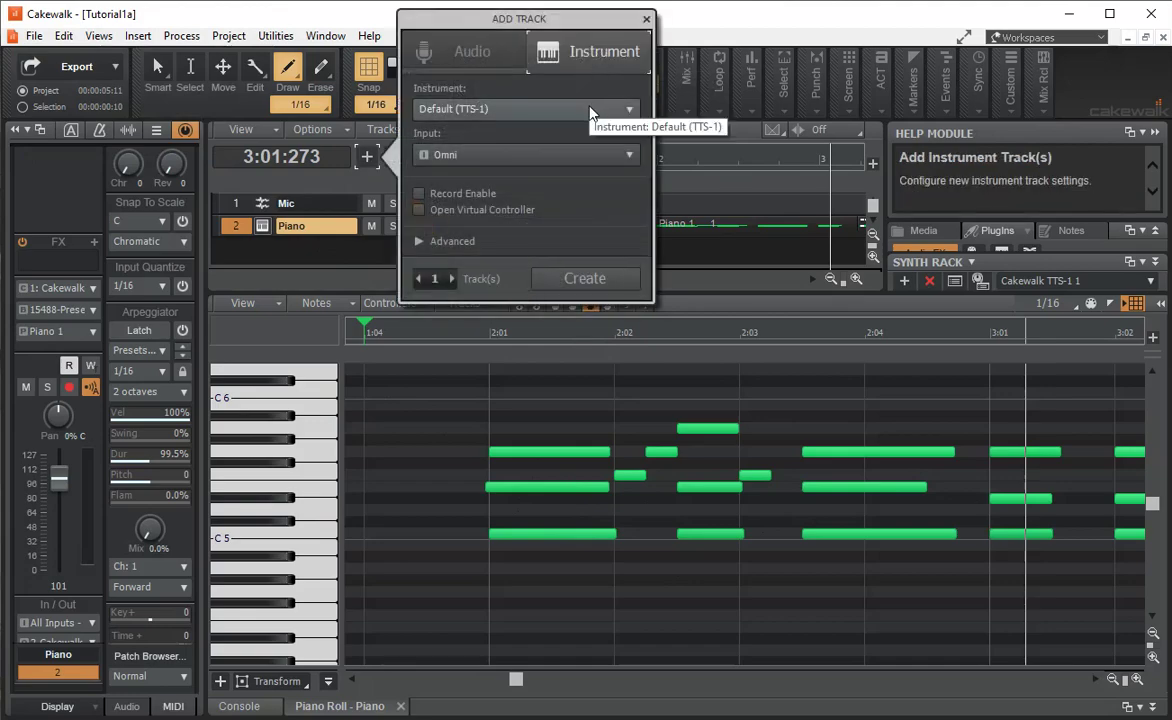
click(580, 280)
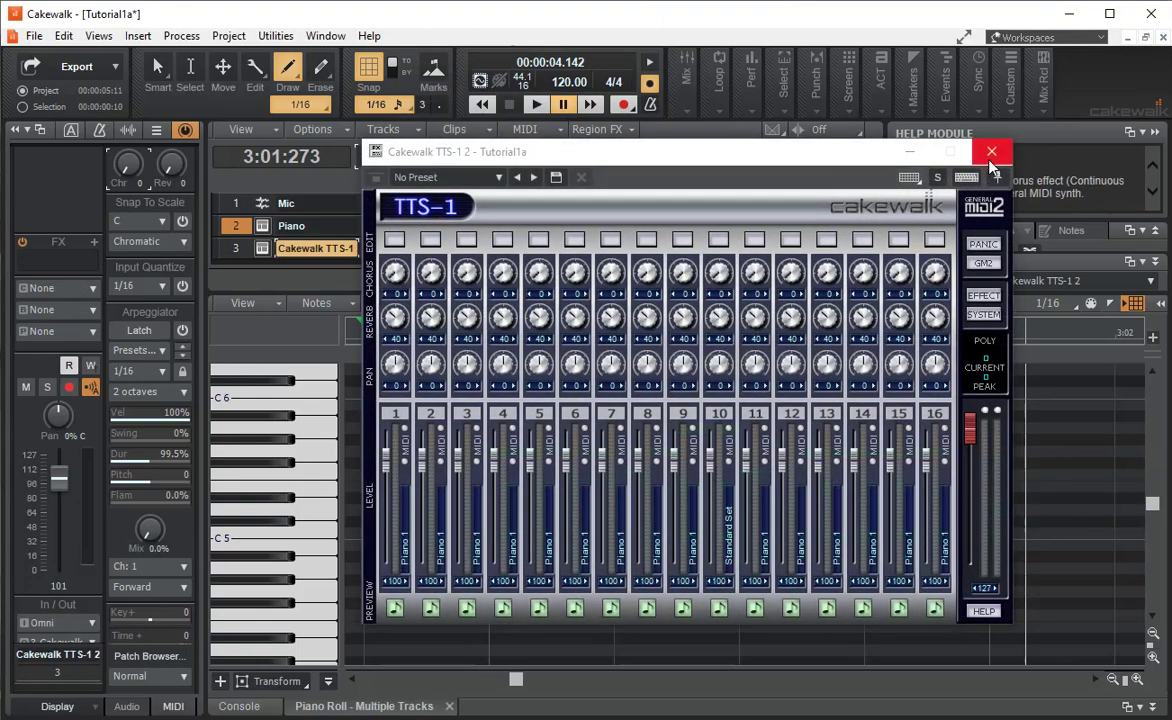
click(991, 151)
Step: Set the track to MIDI channel 1: Cakewalk TTS-1, Bank None, Patch Acoustic Bs
click(93, 289)
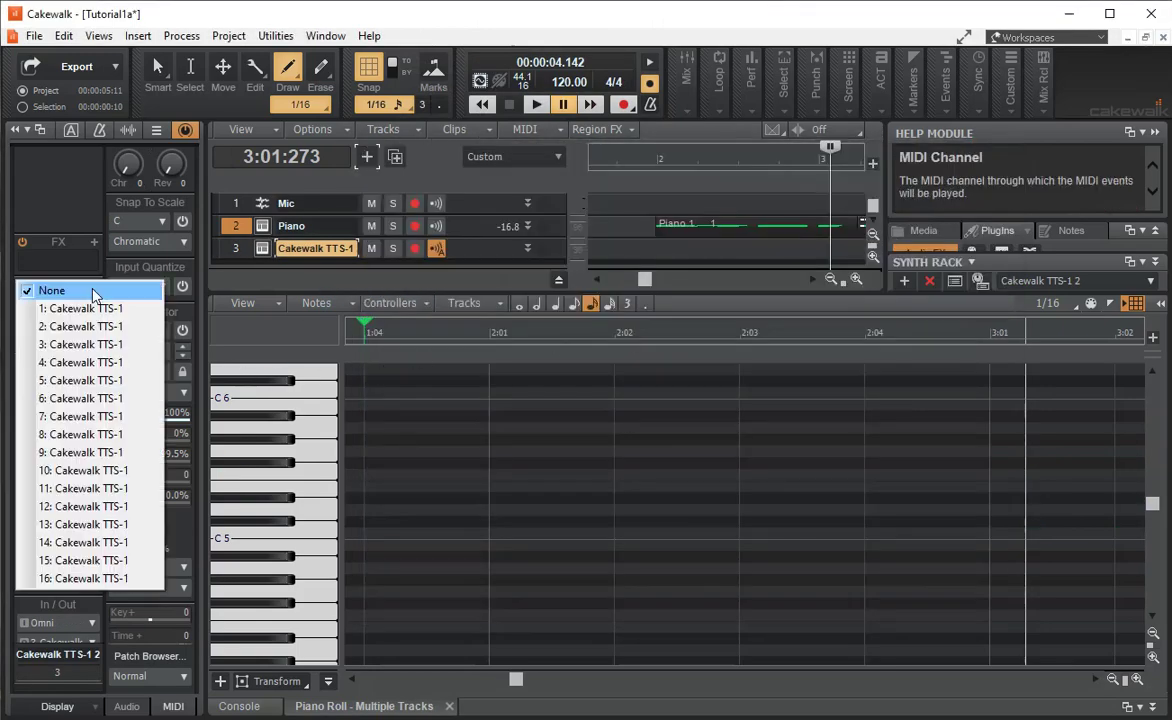
click(91, 306)
click(97, 311)
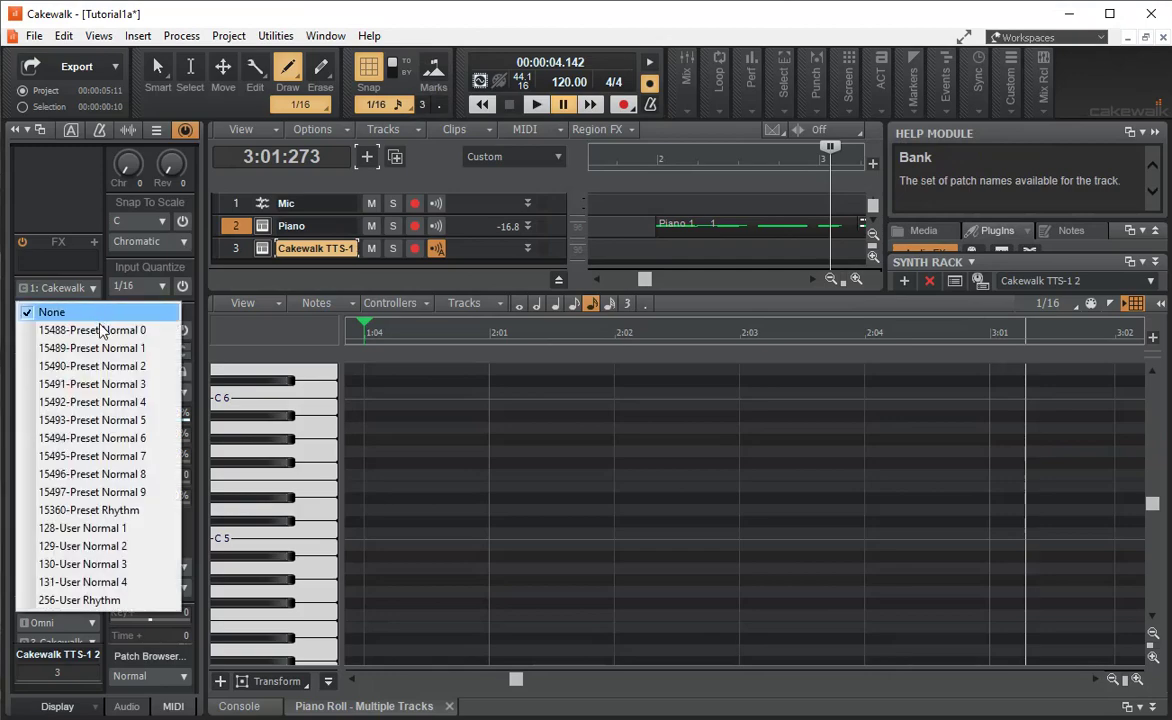
click(95, 310)
click(94, 331)
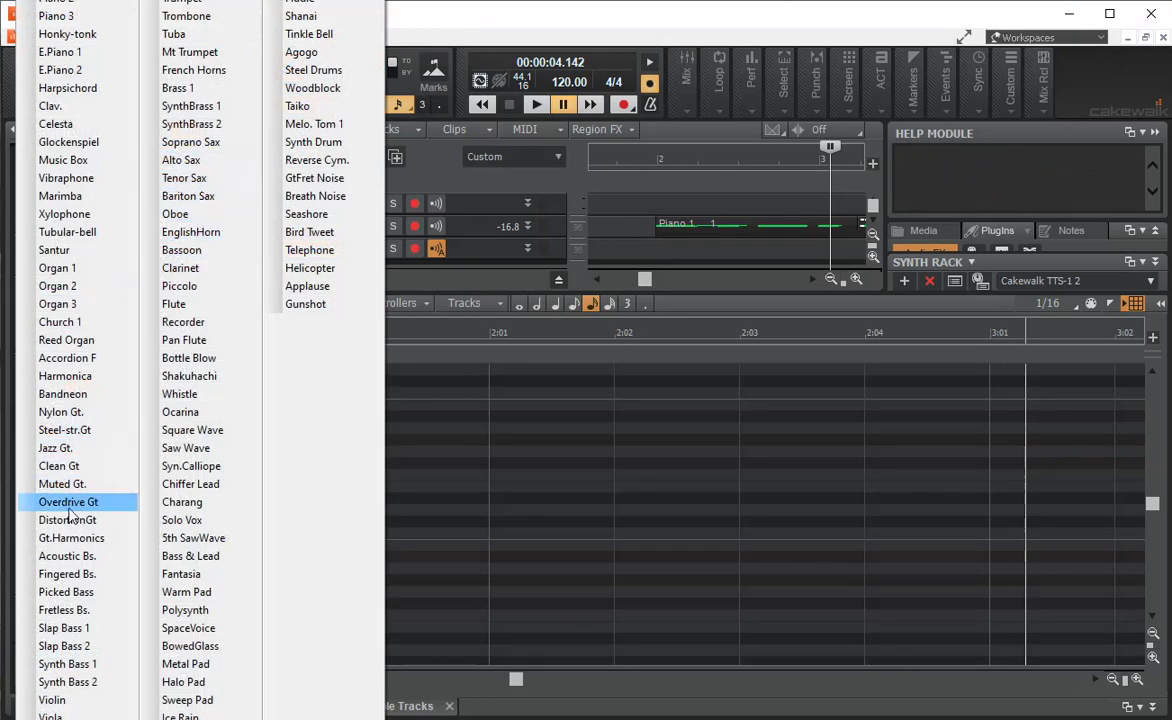
click(86, 558)
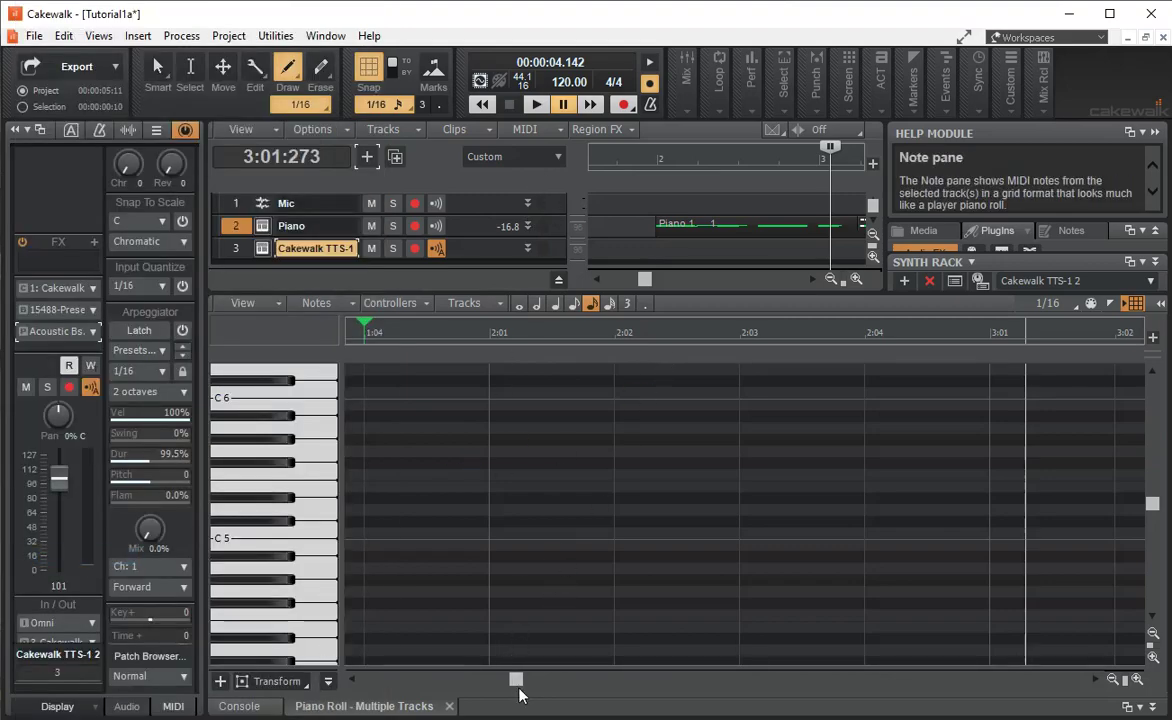
Step: Play the song from 1:01, then stop
drag(516, 681, 367, 681)
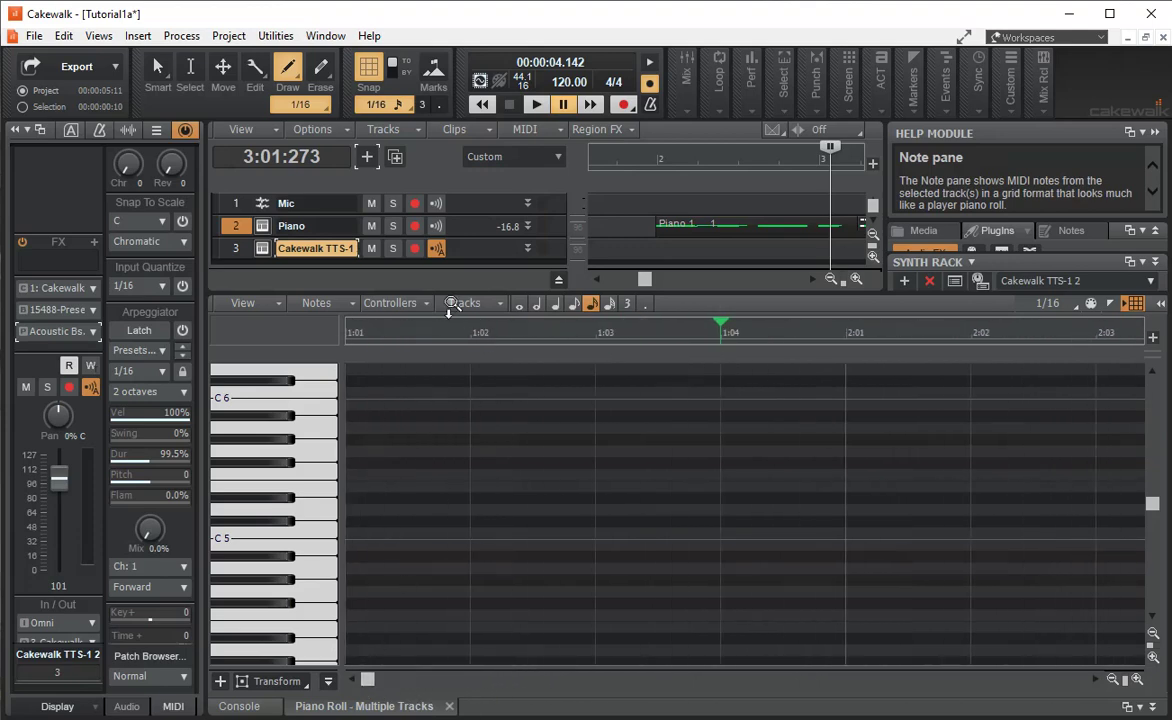
click(349, 343)
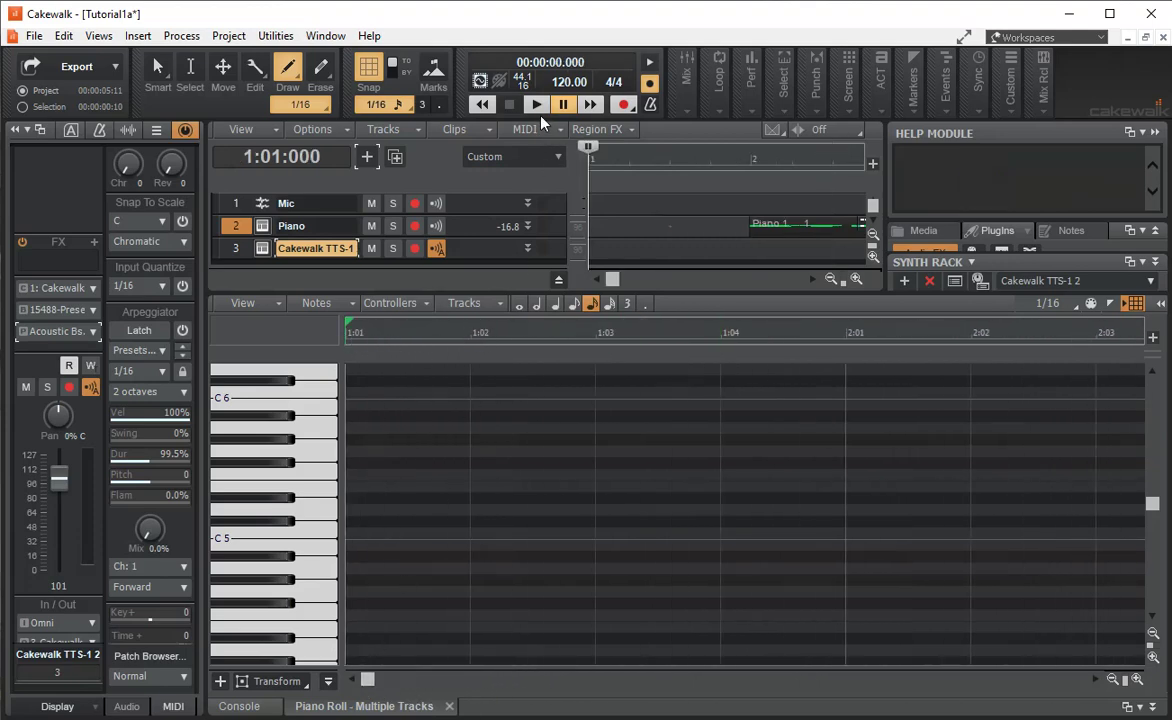
click(536, 104)
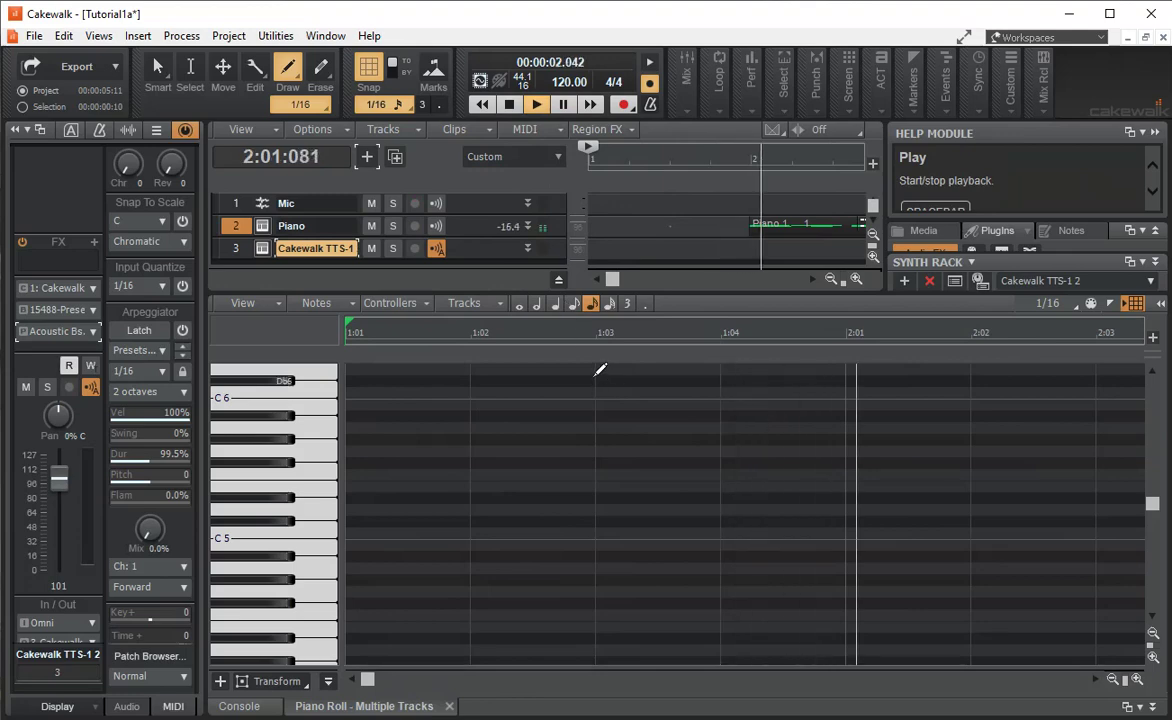
click(509, 104)
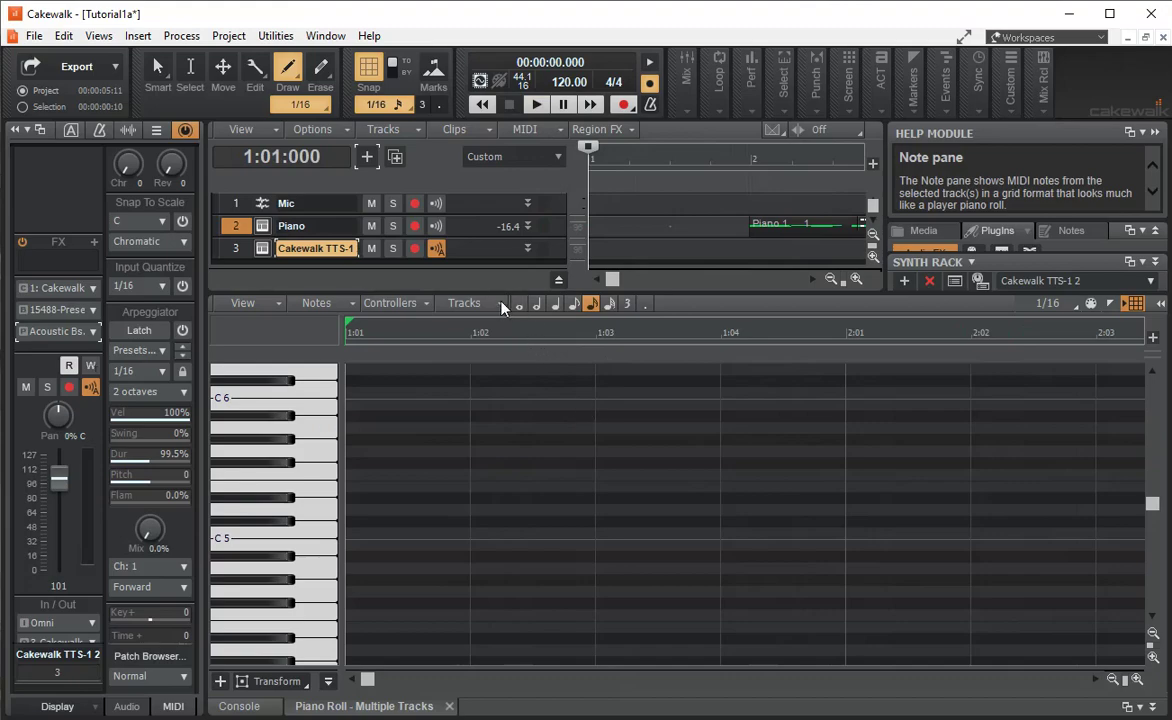
Step: Use Tracks > Select All Tracks in the Piano Roll to display every track's notes
click(464, 303)
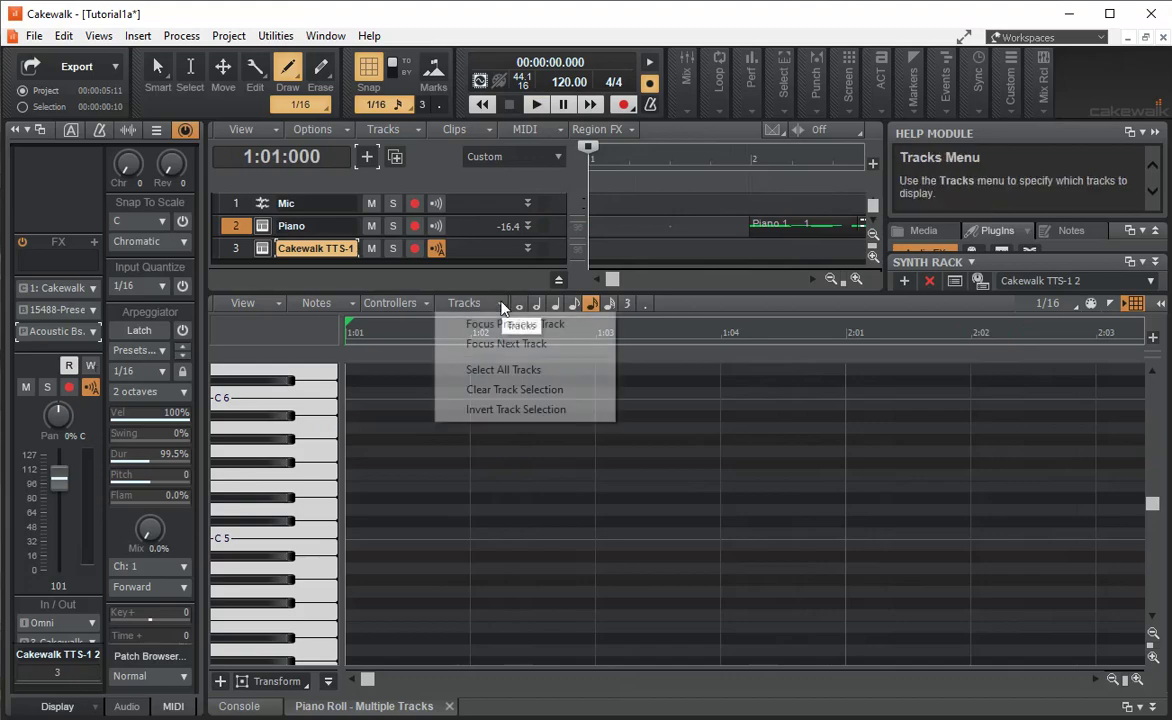
click(505, 369)
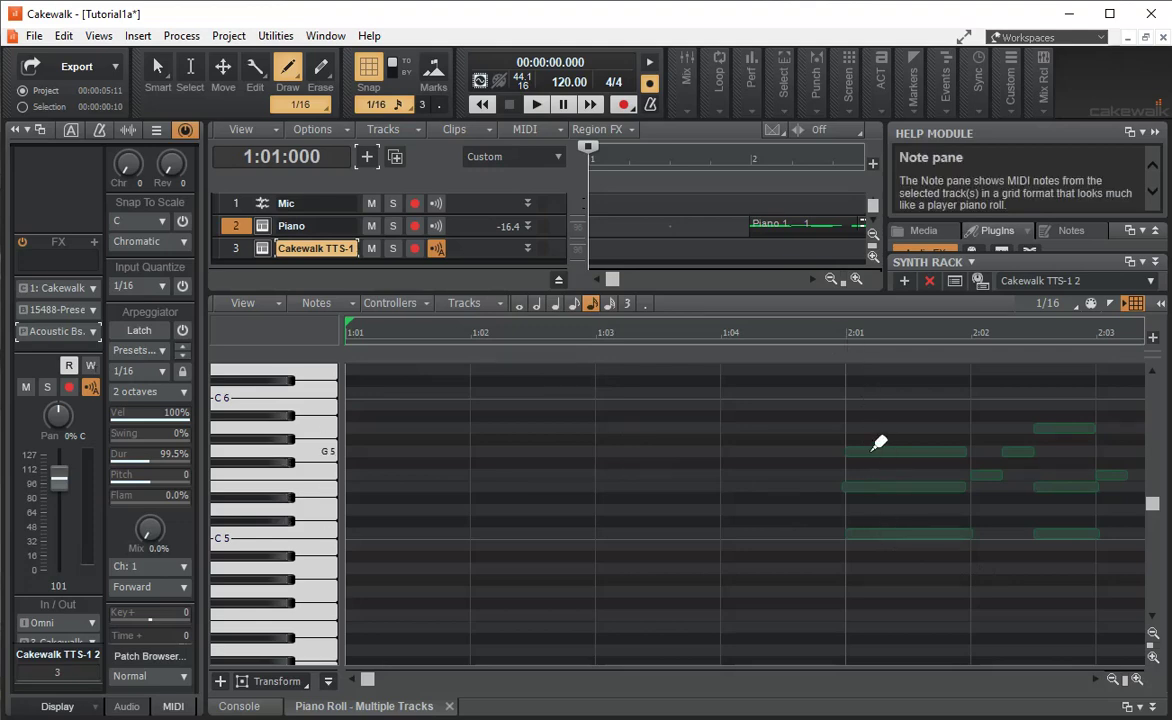
Step: Insert a marker named C and move it to 2:01
right_click(850, 340)
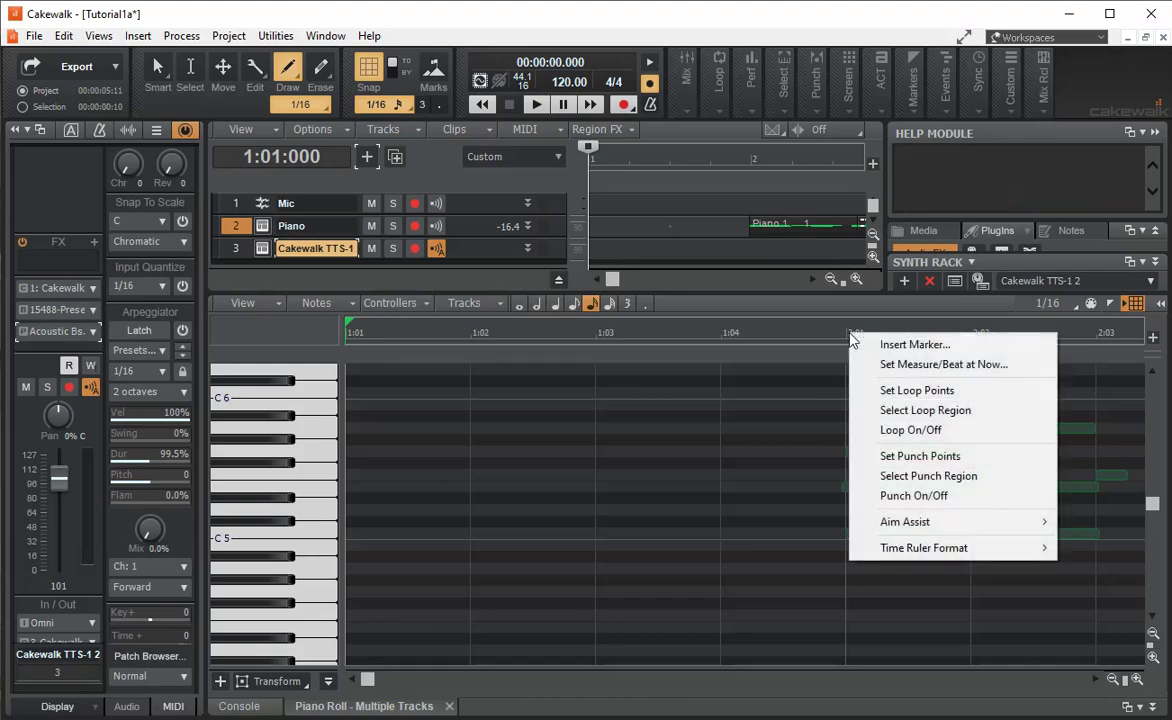
click(872, 345)
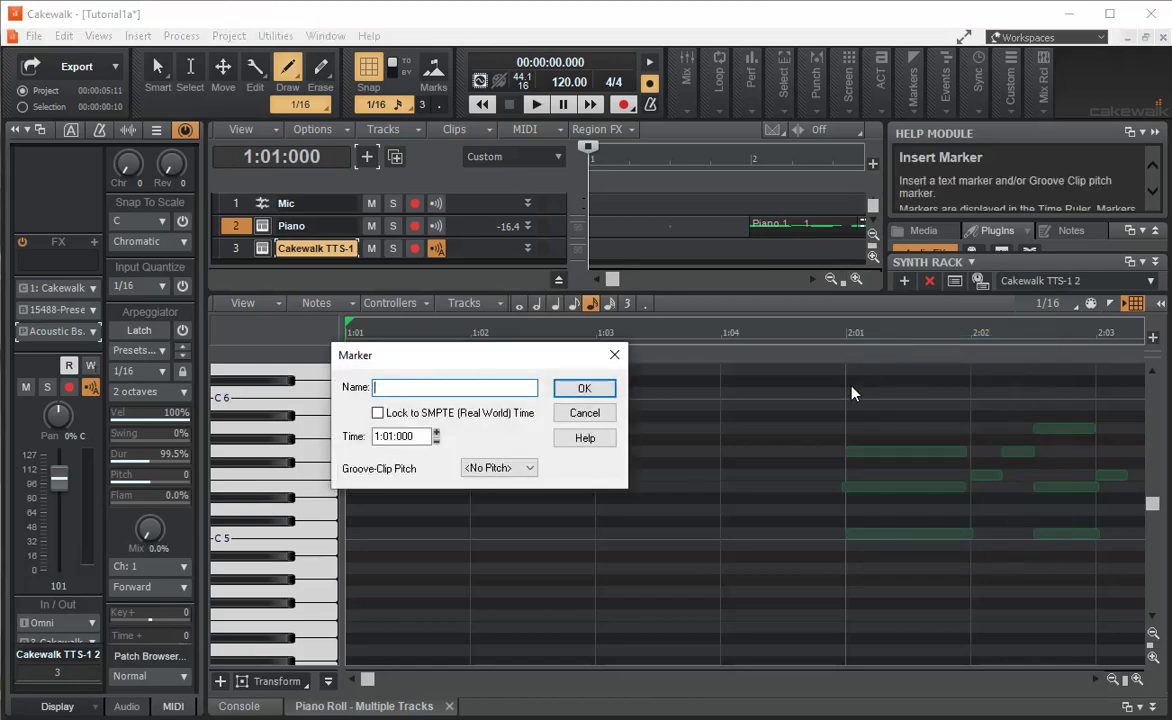
text(C)
key(Return)
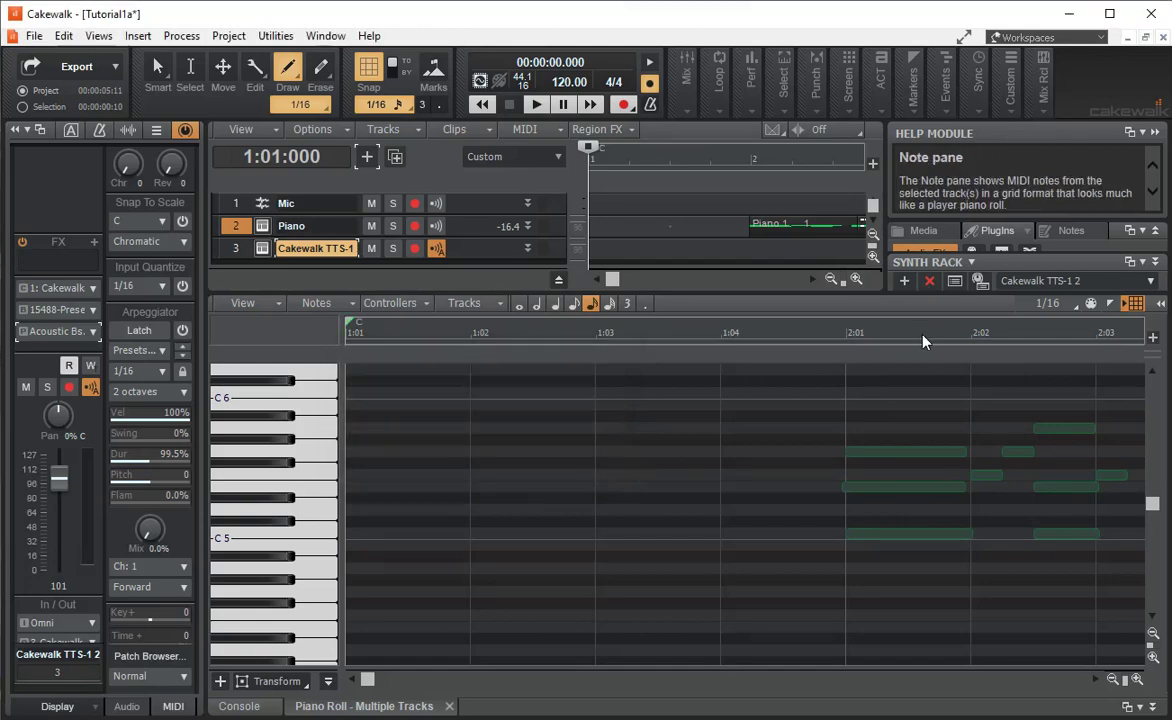
click(847, 340)
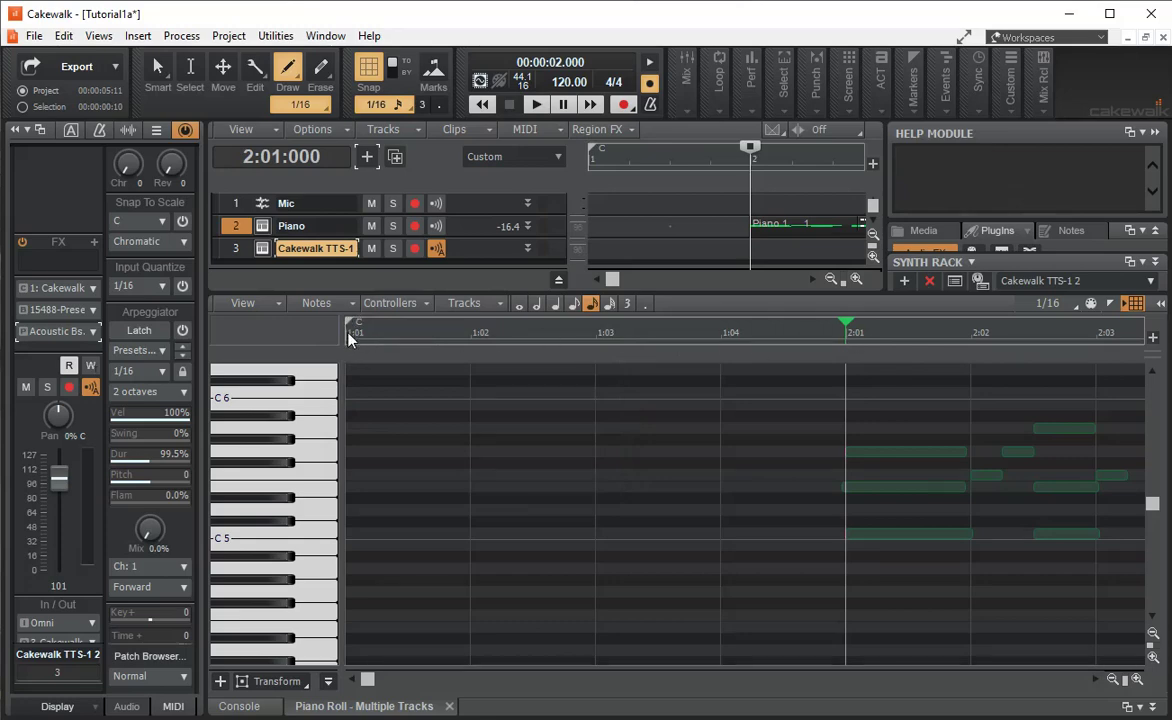
drag(350, 320, 845, 316)
click(814, 338)
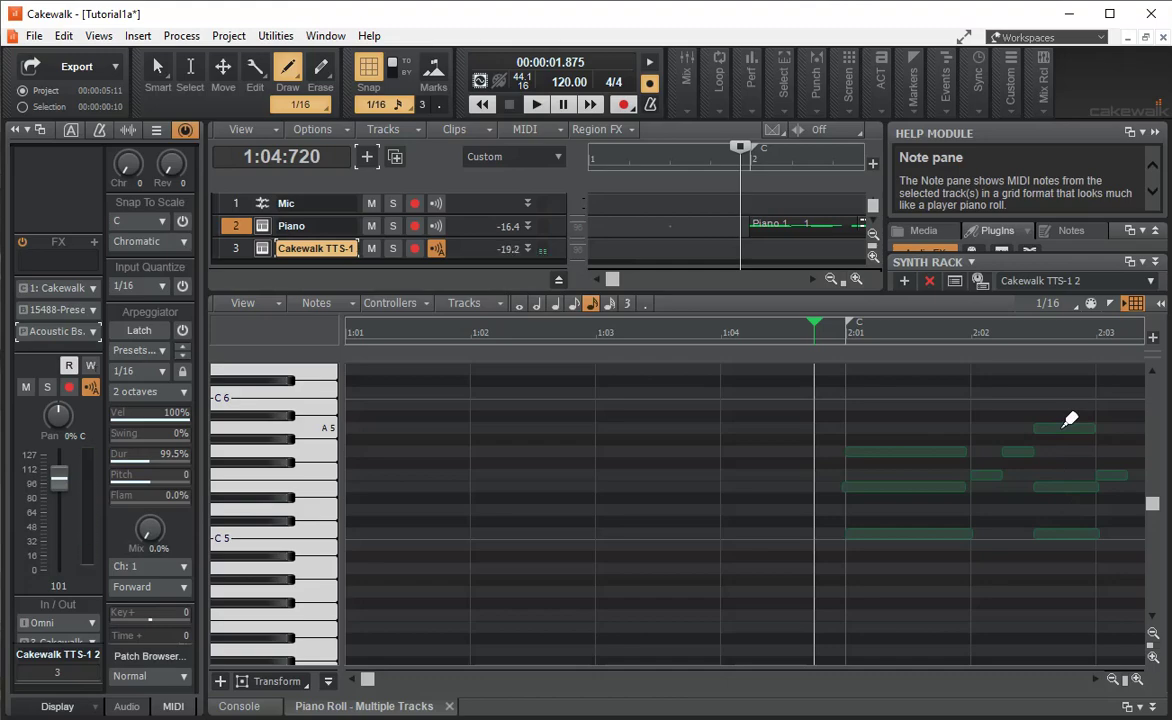
Step: Insert a marker named Am at 2:02:480, then return the now time to 1:02
click(1039, 343)
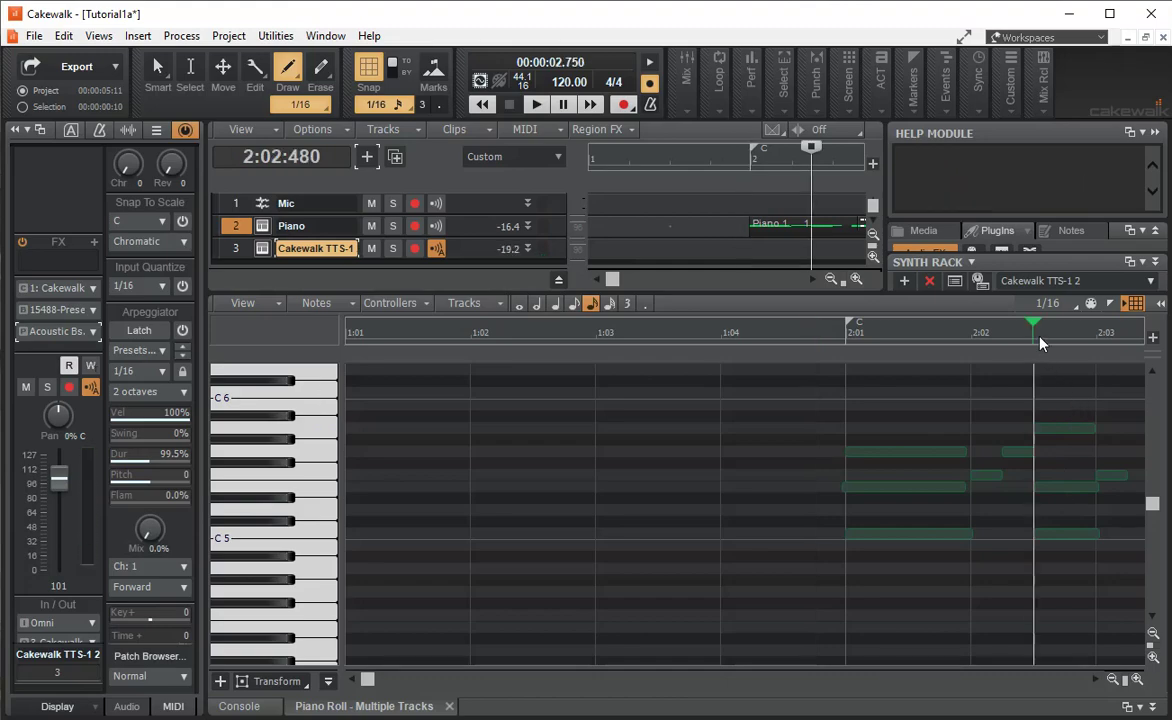
right_click(1038, 345)
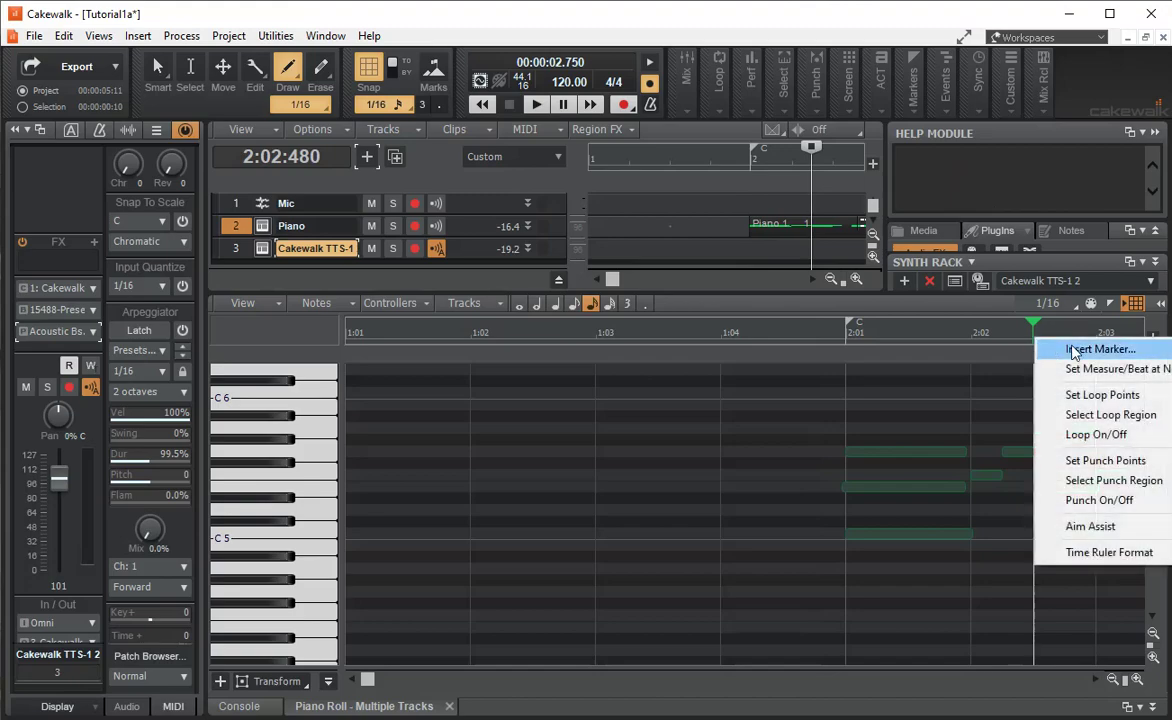
click(1072, 350)
text(A)
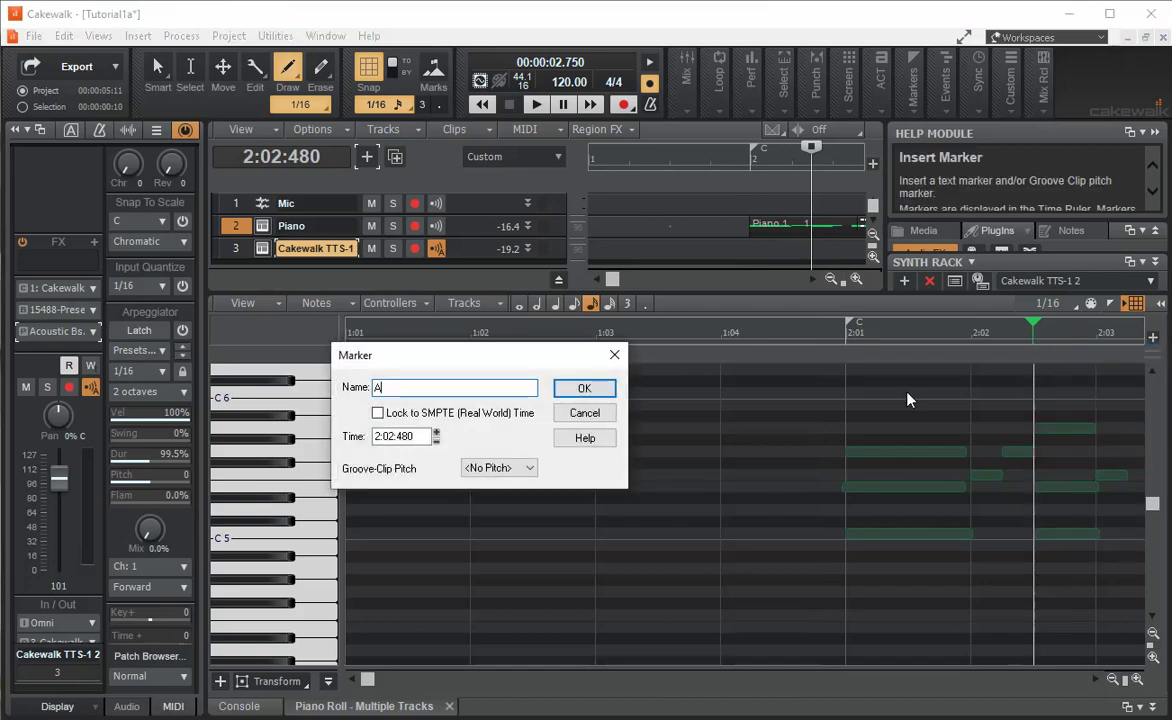
text(m)
key(Return)
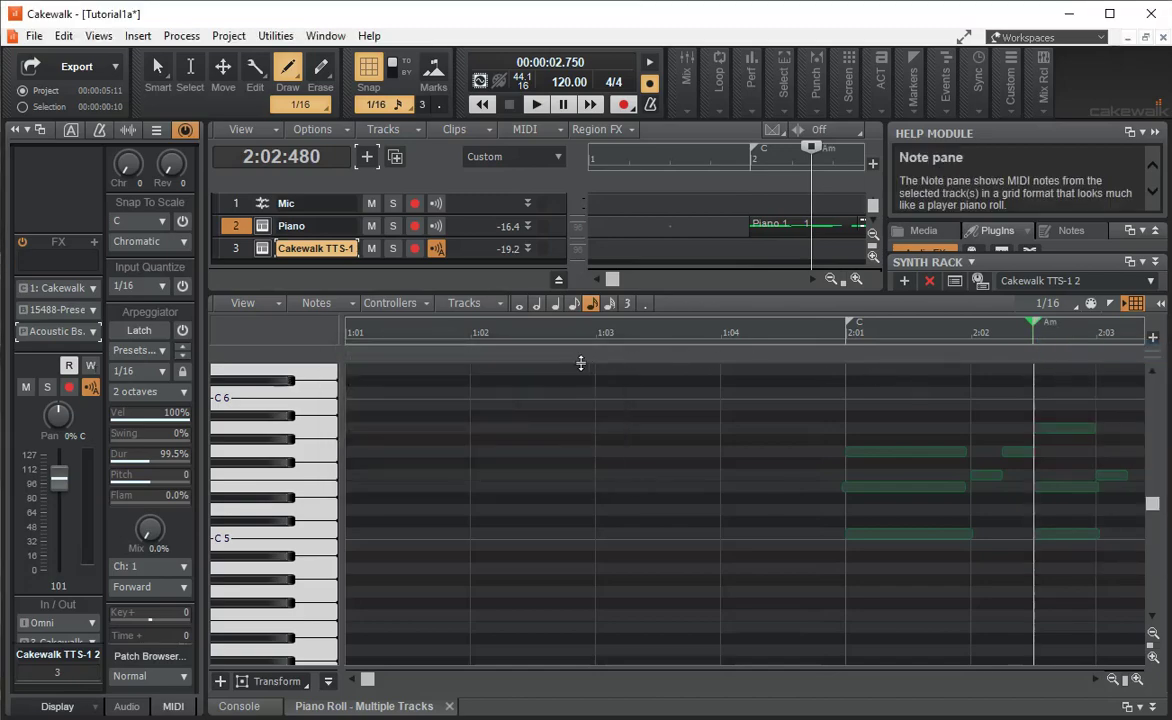
click(474, 347)
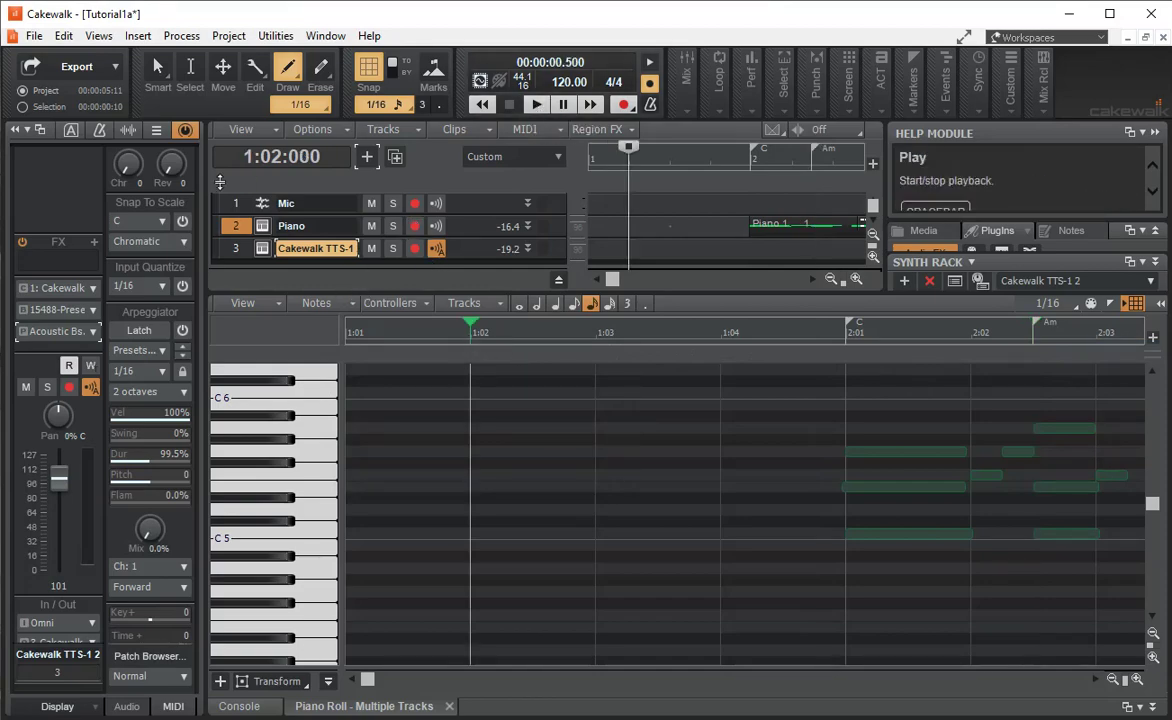
Step: Rename track 3 to Bass, record-arm it, and play briefly
double_click(310, 250)
text(Bass)
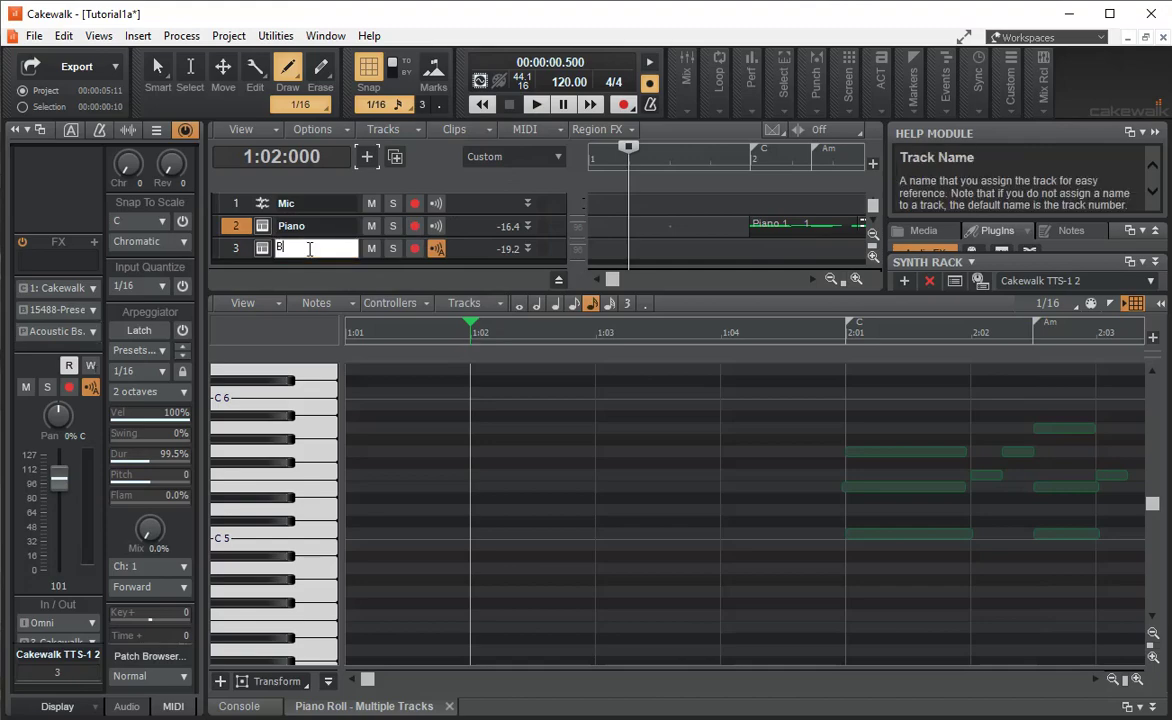
key(Return)
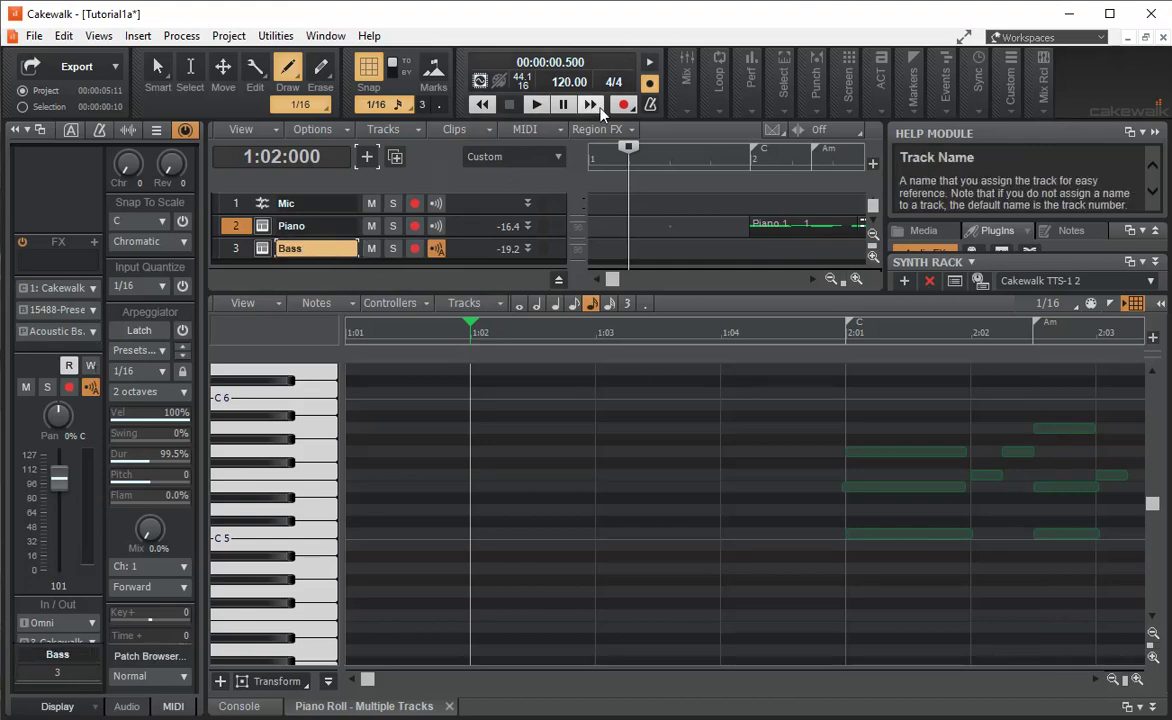
click(414, 248)
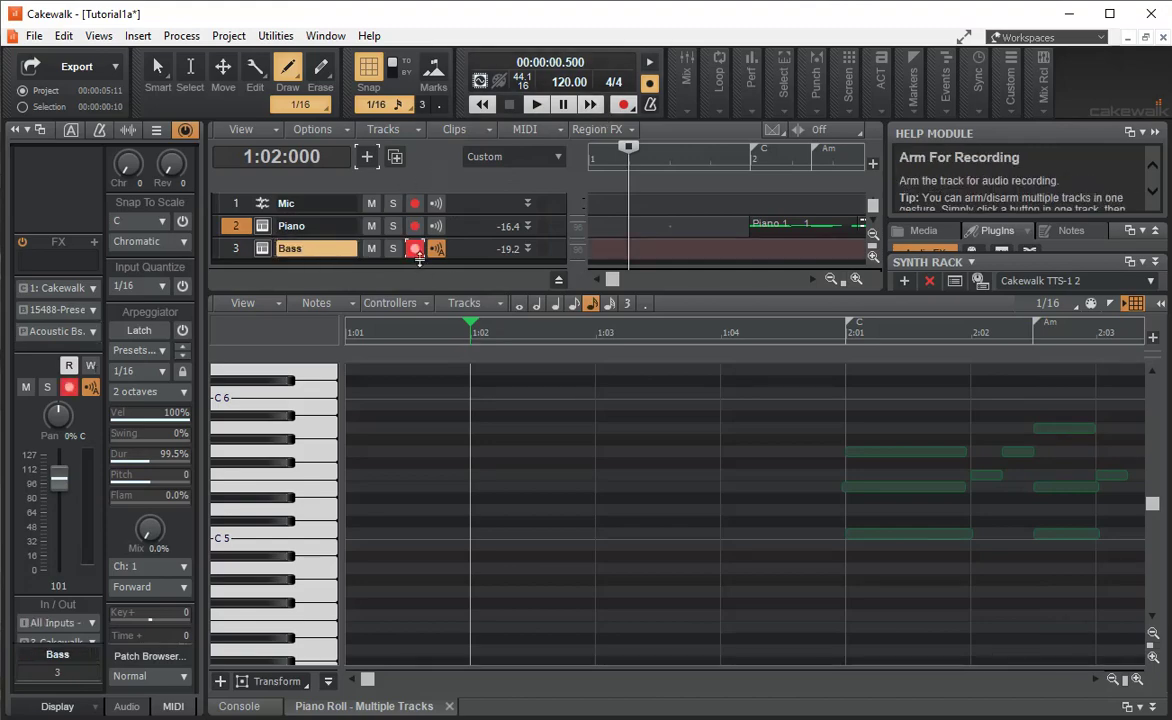
click(537, 110)
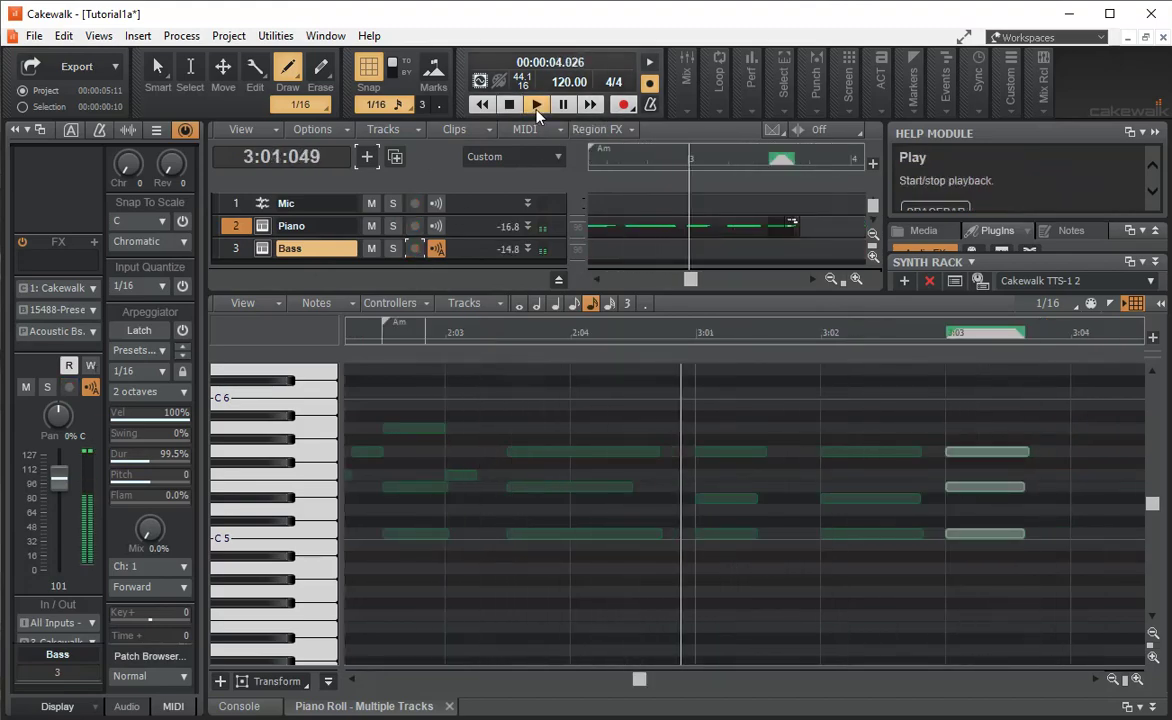
click(537, 110)
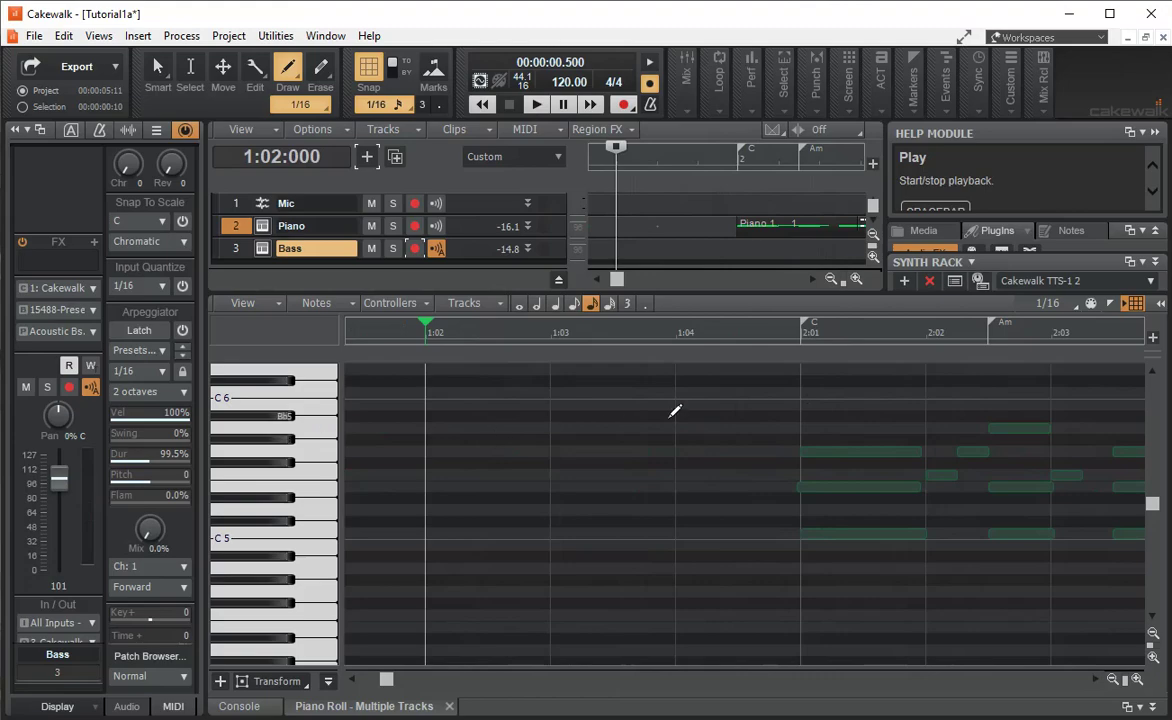
Step: Set loop points over the range from 2:01 to about 3:03
drag(386, 683, 563, 683)
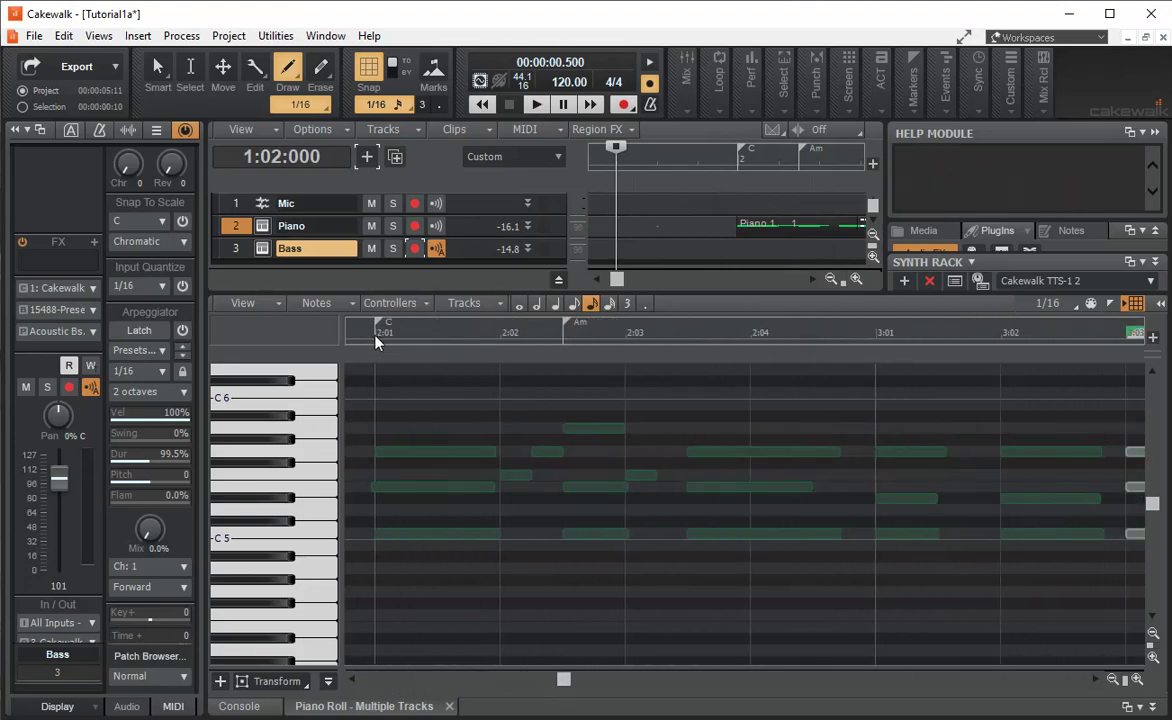
drag(376, 342, 954, 352)
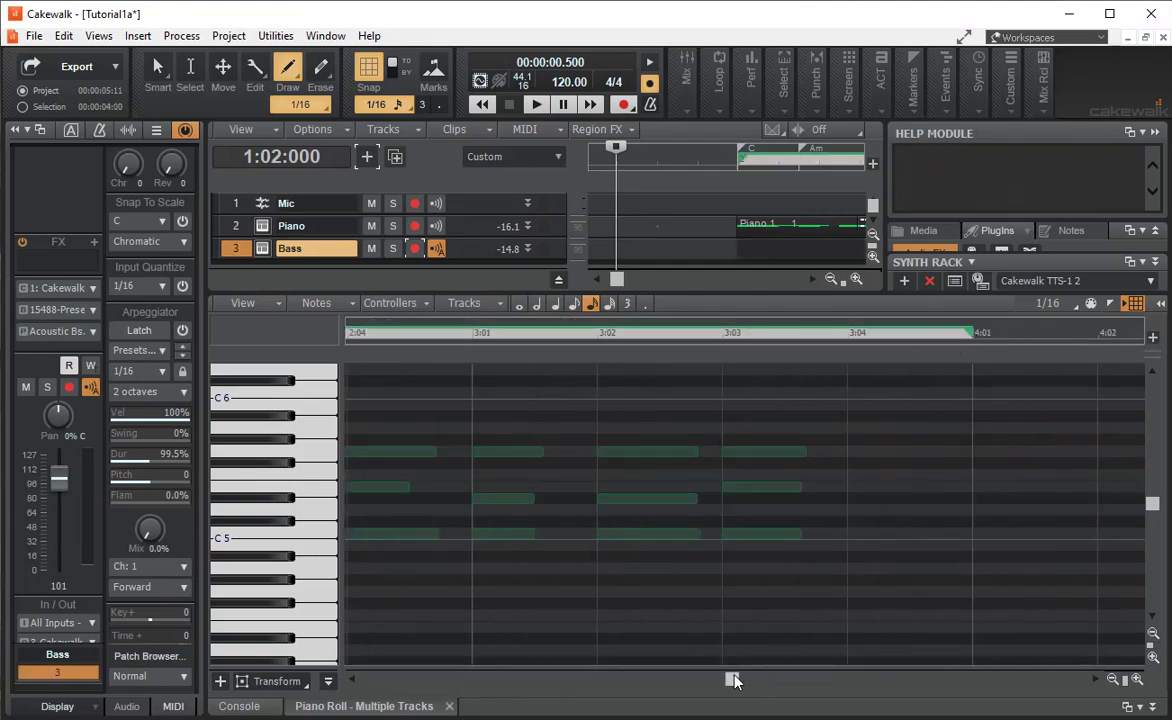
drag(733, 680, 537, 680)
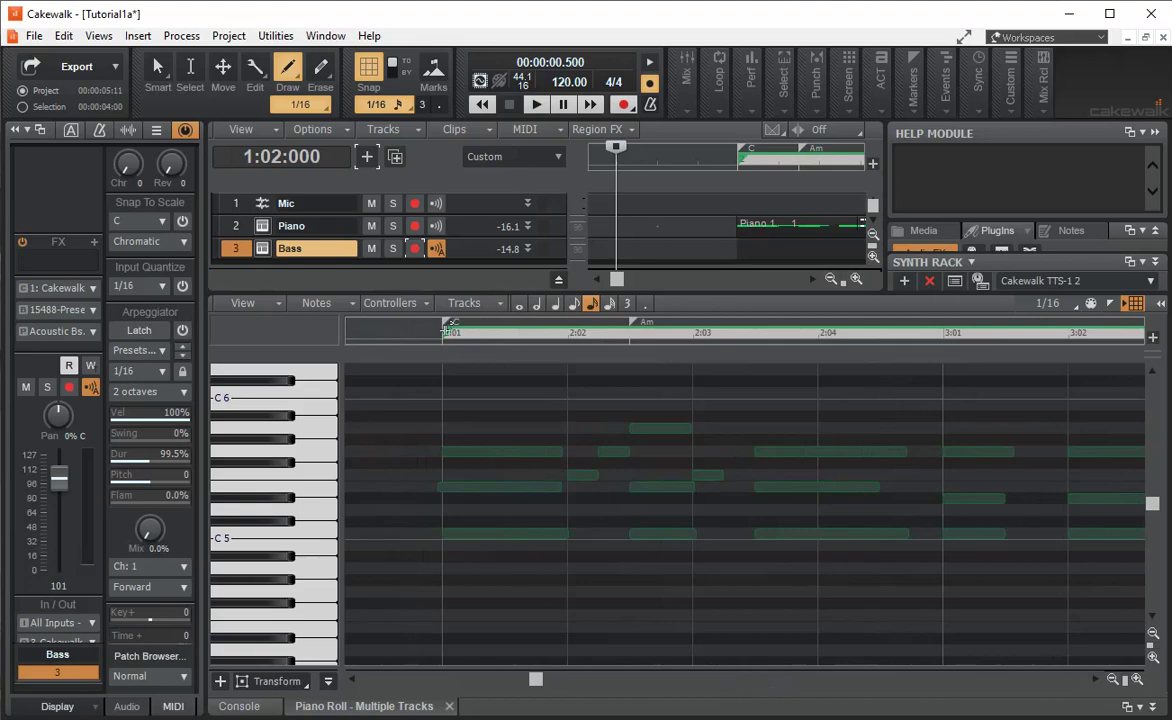
right_click(447, 330)
click(488, 390)
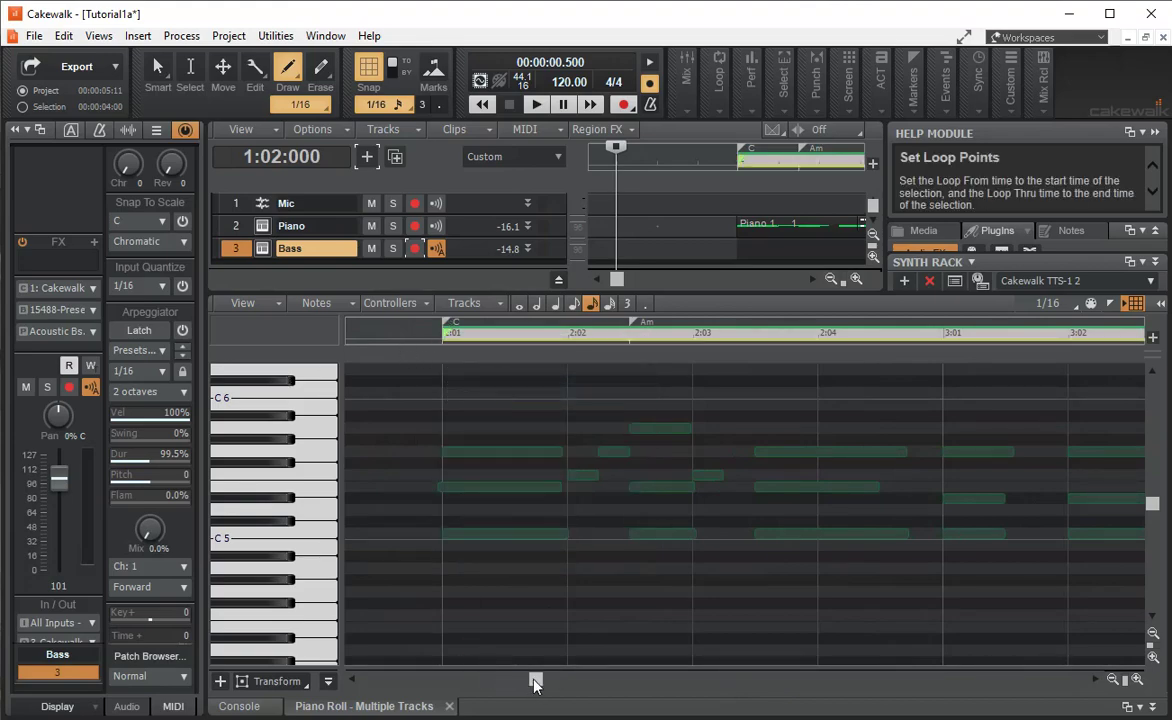
Step: Play the song from 1:03, then stop
drag(535, 683, 429, 681)
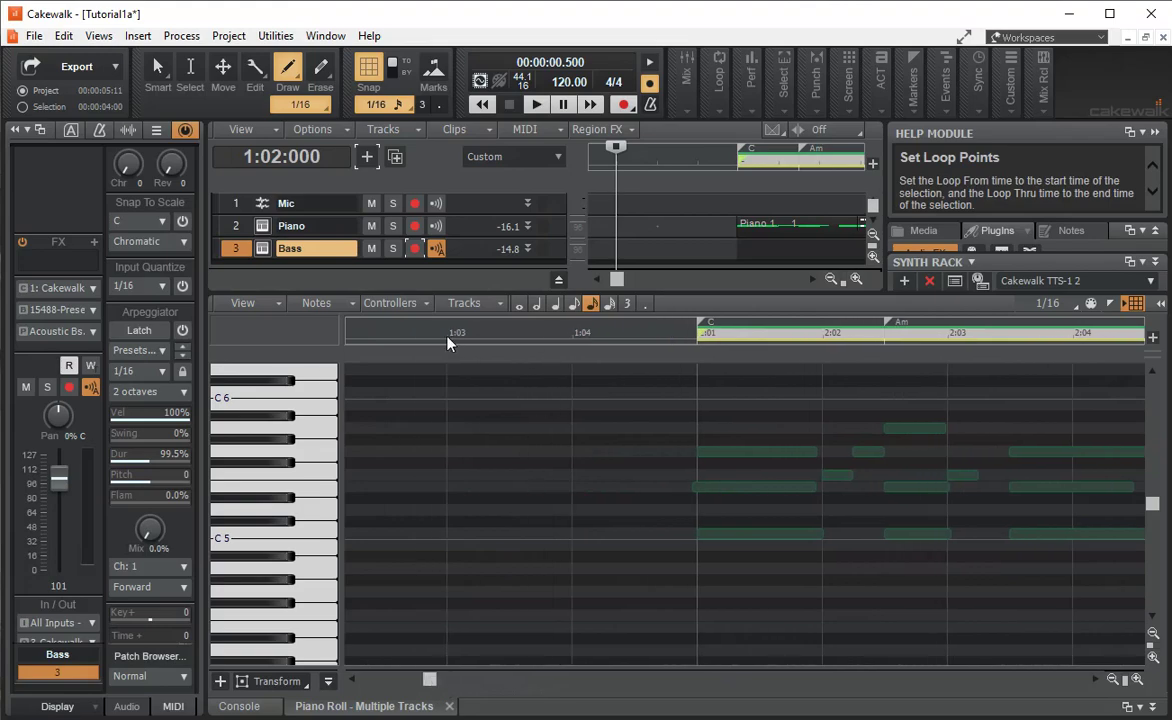
click(447, 343)
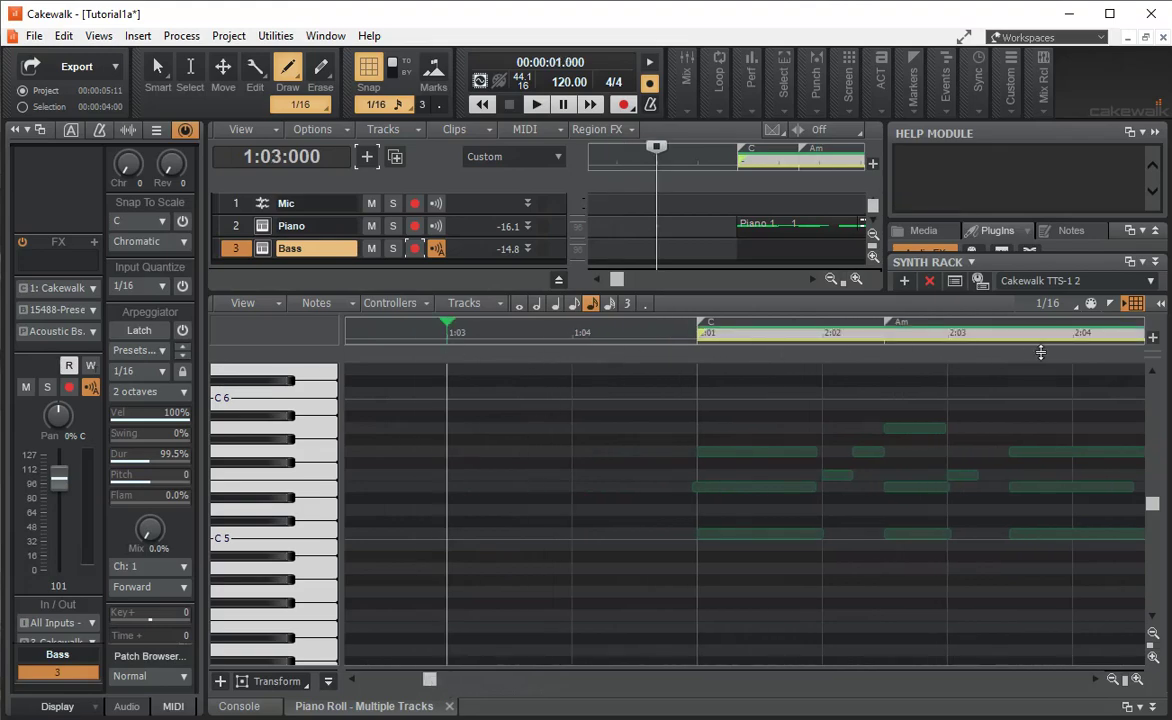
click(537, 105)
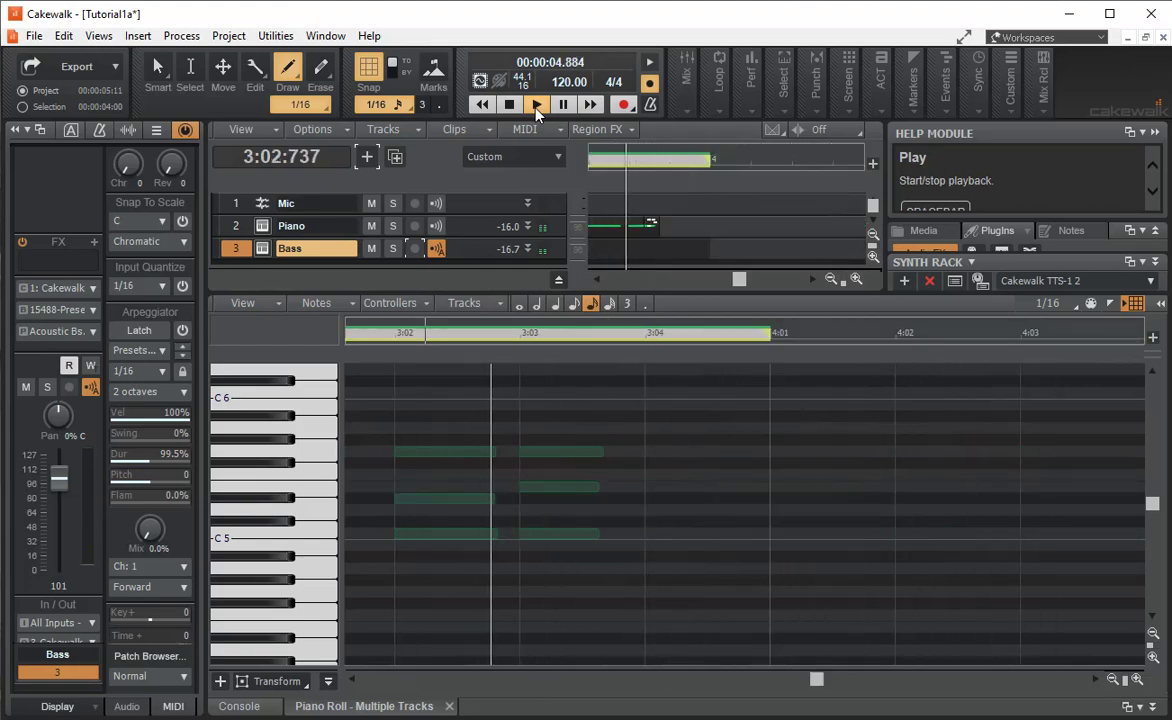
click(511, 105)
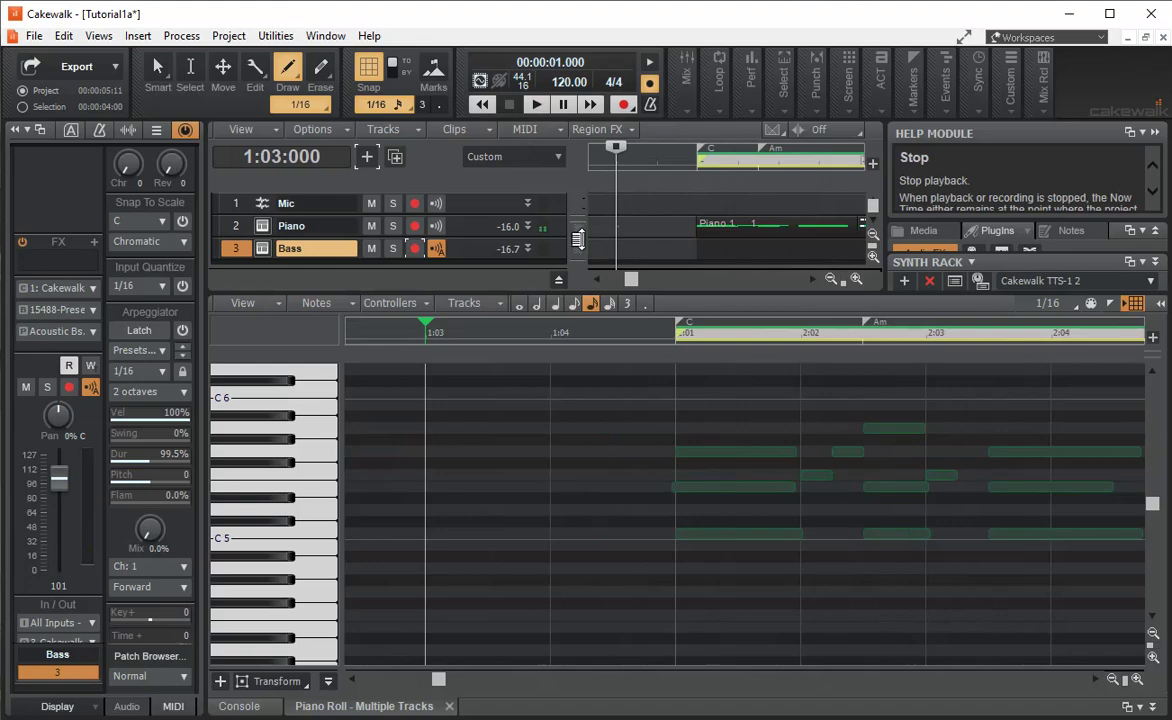
Step: Turn Loop off, arm the Bass track, and record the Acoustic Bs. 2 clip
right_click(677, 330)
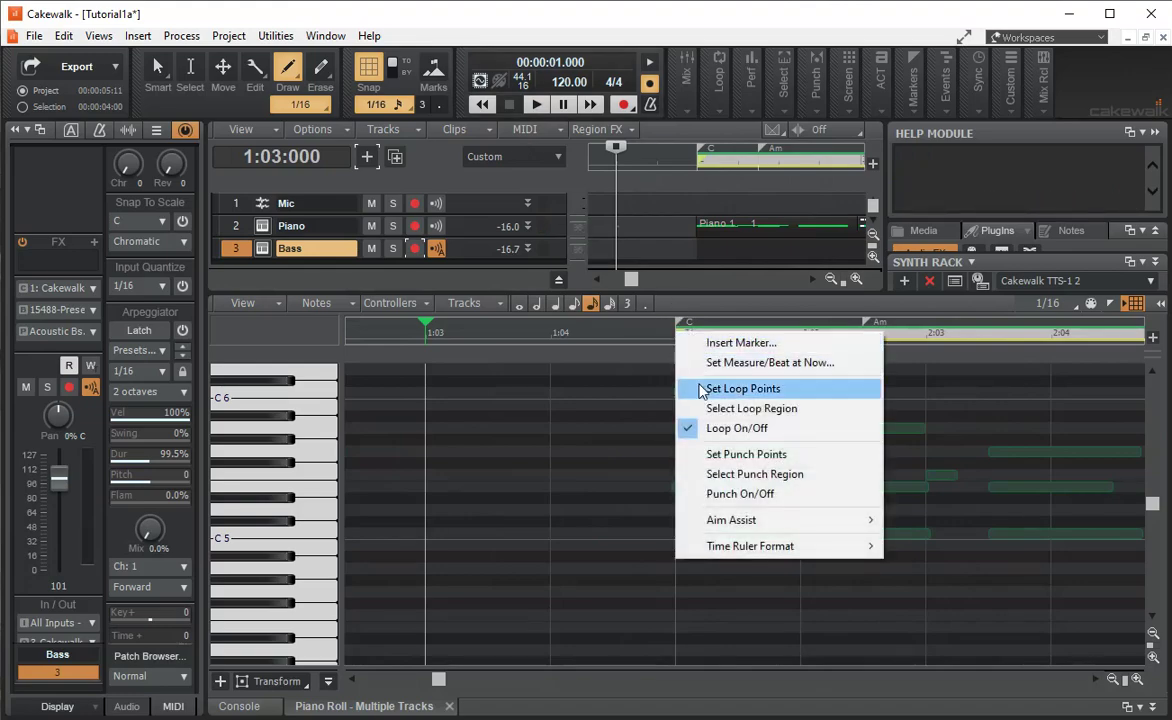
click(686, 427)
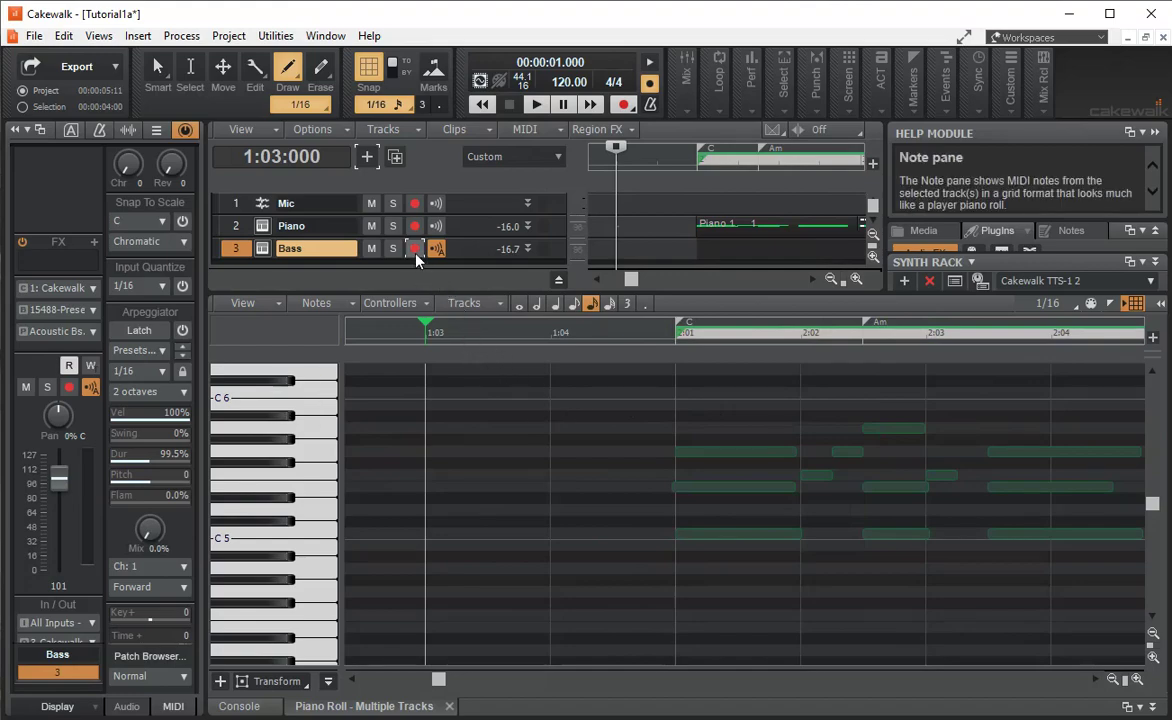
click(414, 248)
click(624, 107)
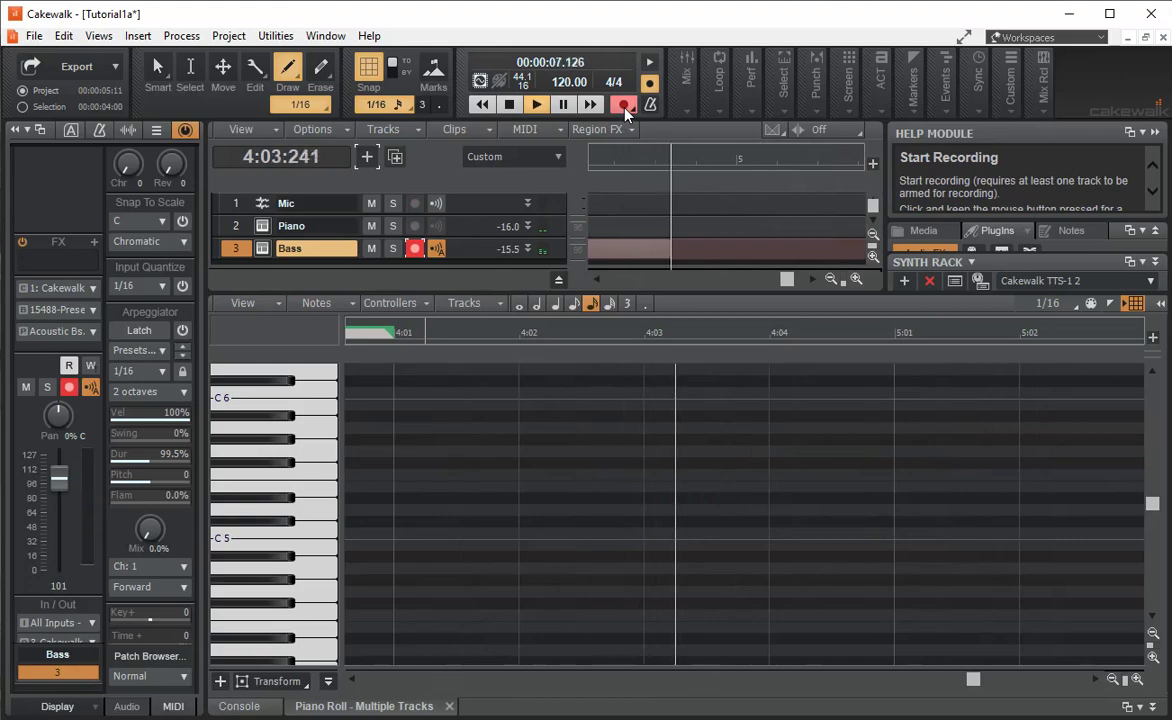
click(510, 105)
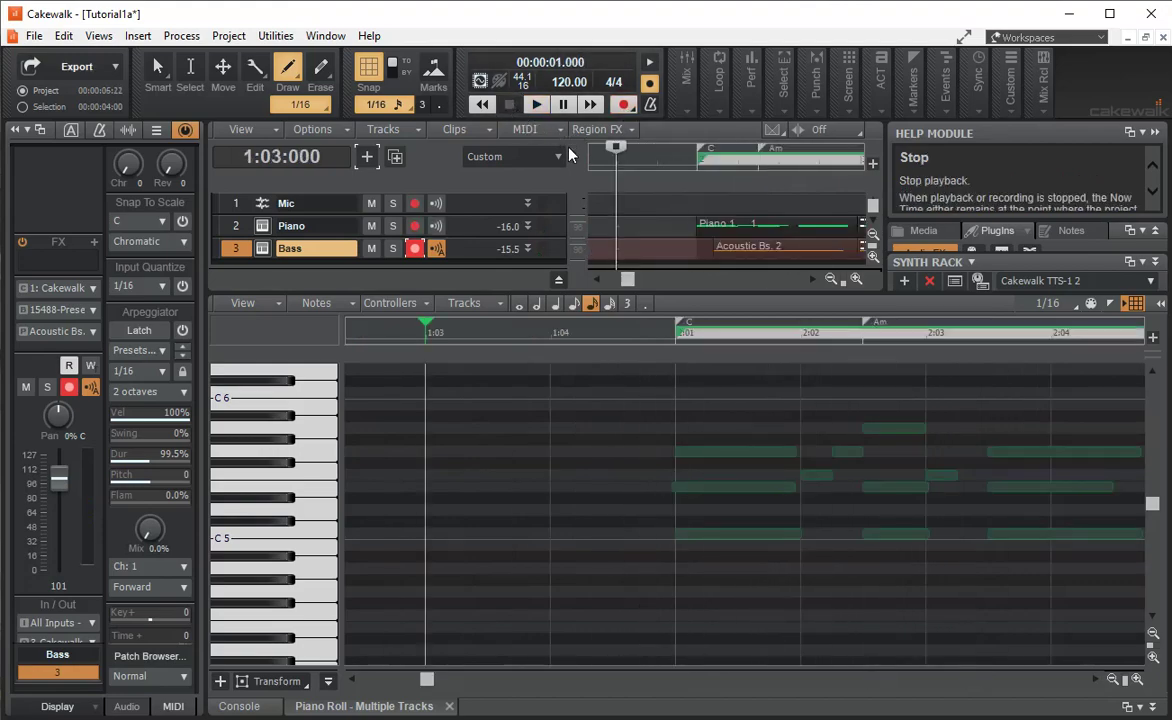
Step: With the Smart tool, move the C3 bass notes to 2:01 and 4:01 and trim the first to end at 2:02
scroll(607, 565, down, 5)
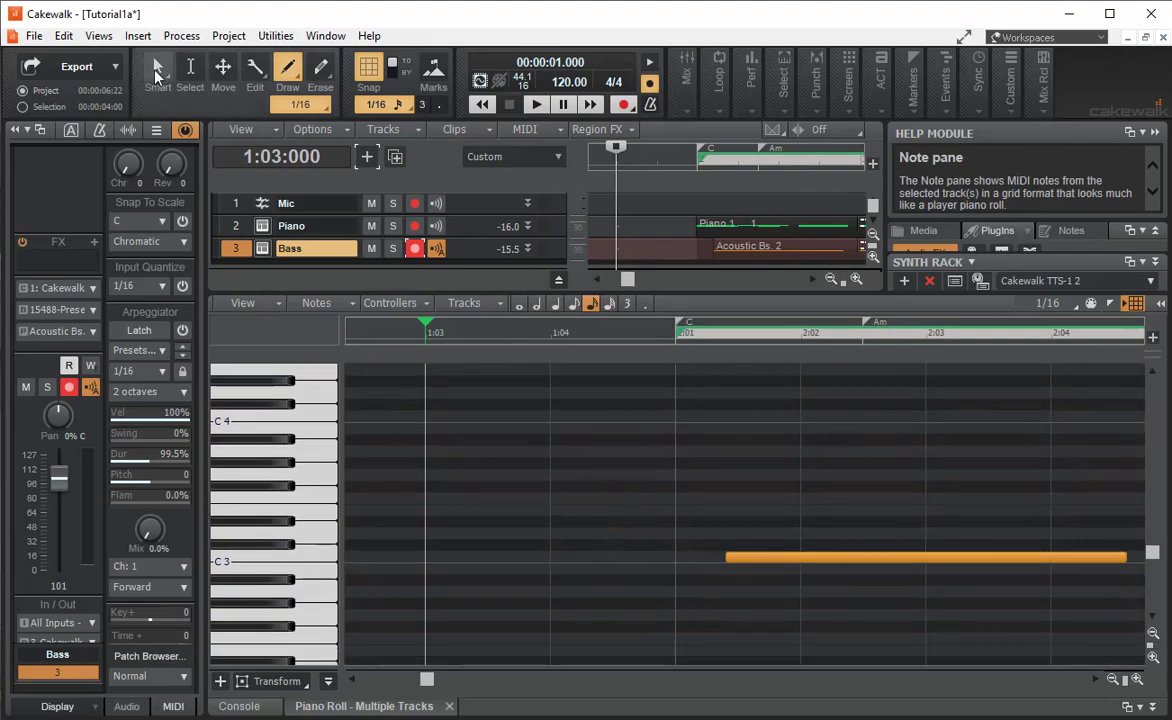
click(155, 66)
drag(864, 555, 800, 557)
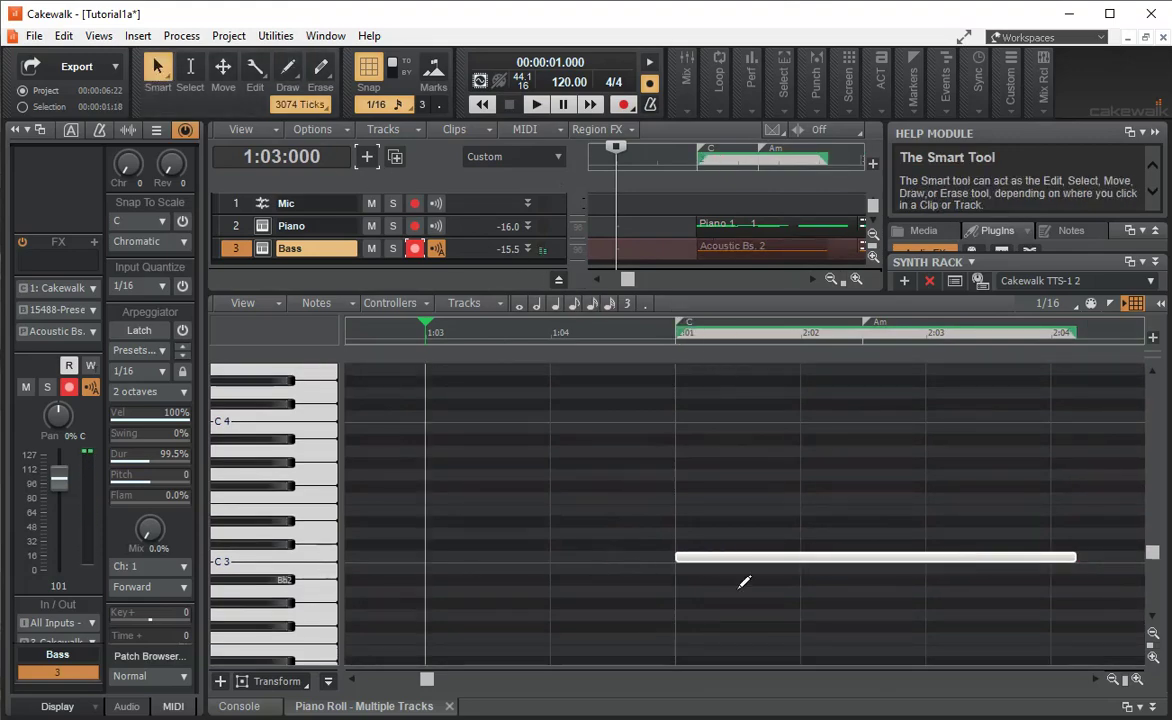
drag(426, 680, 749, 713)
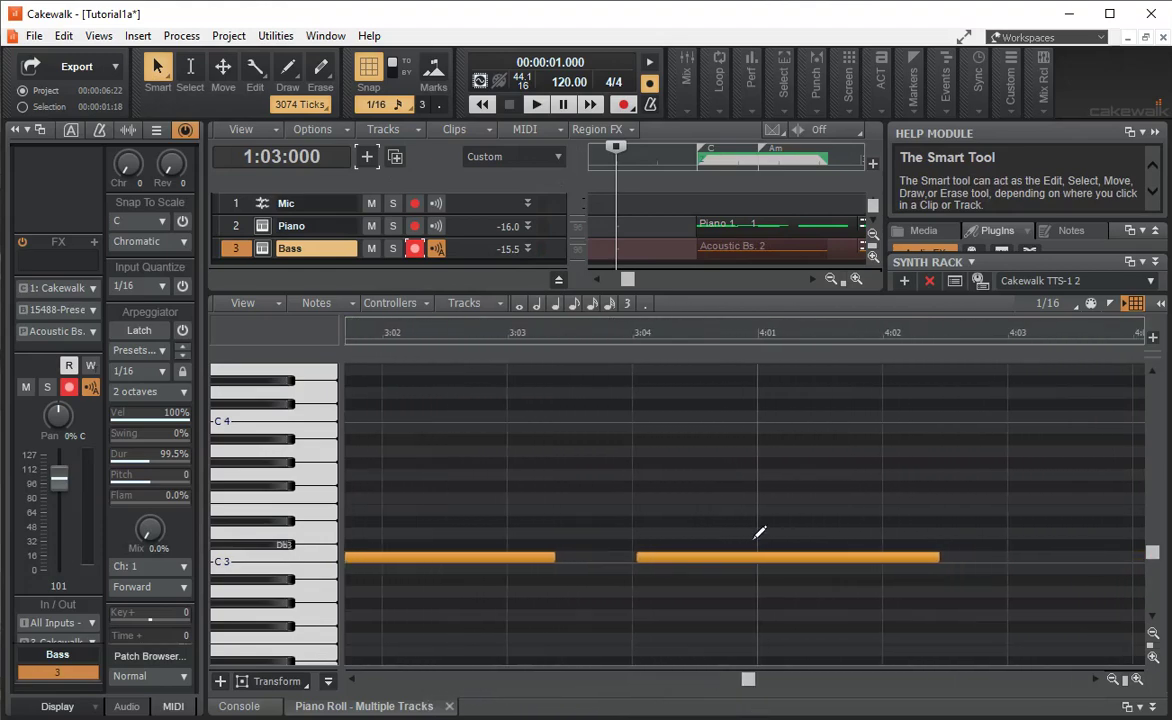
drag(727, 557, 843, 557)
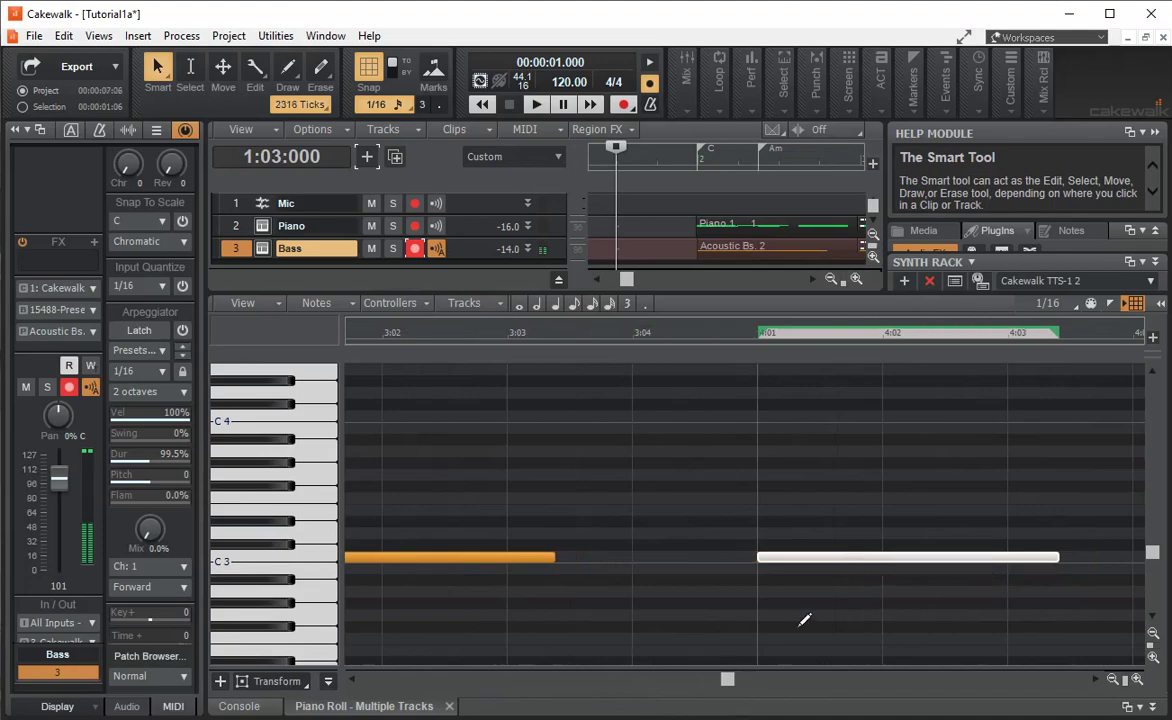
drag(701, 688, 476, 680)
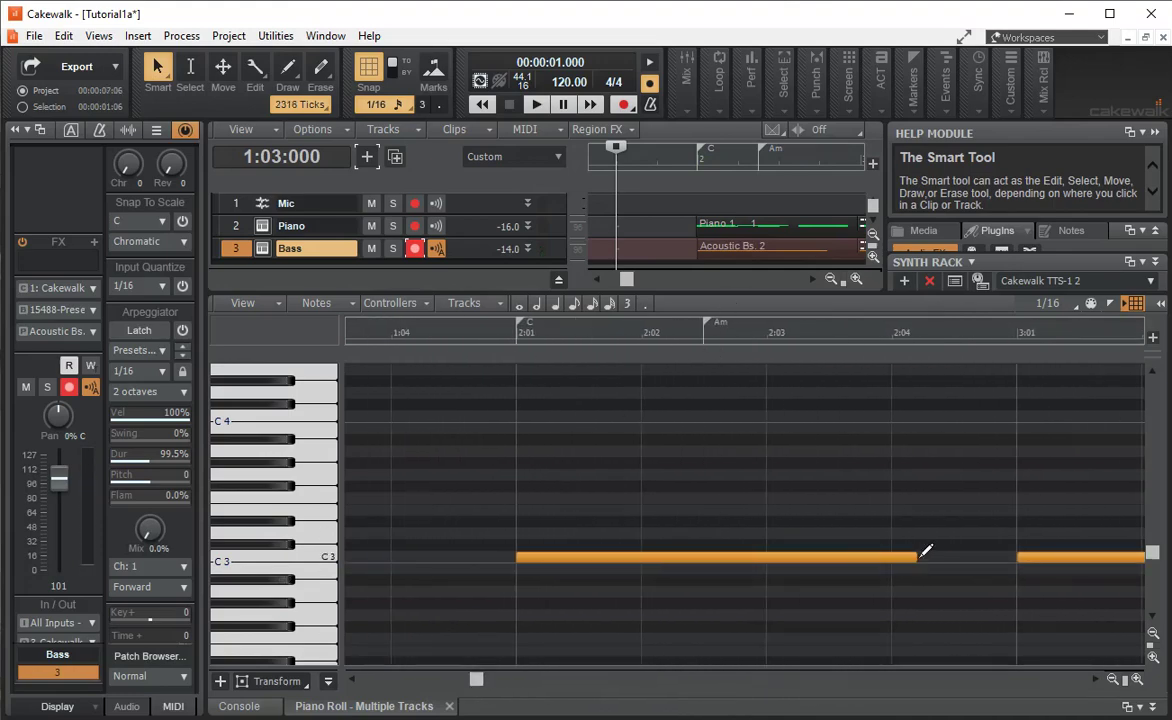
drag(913, 557, 642, 548)
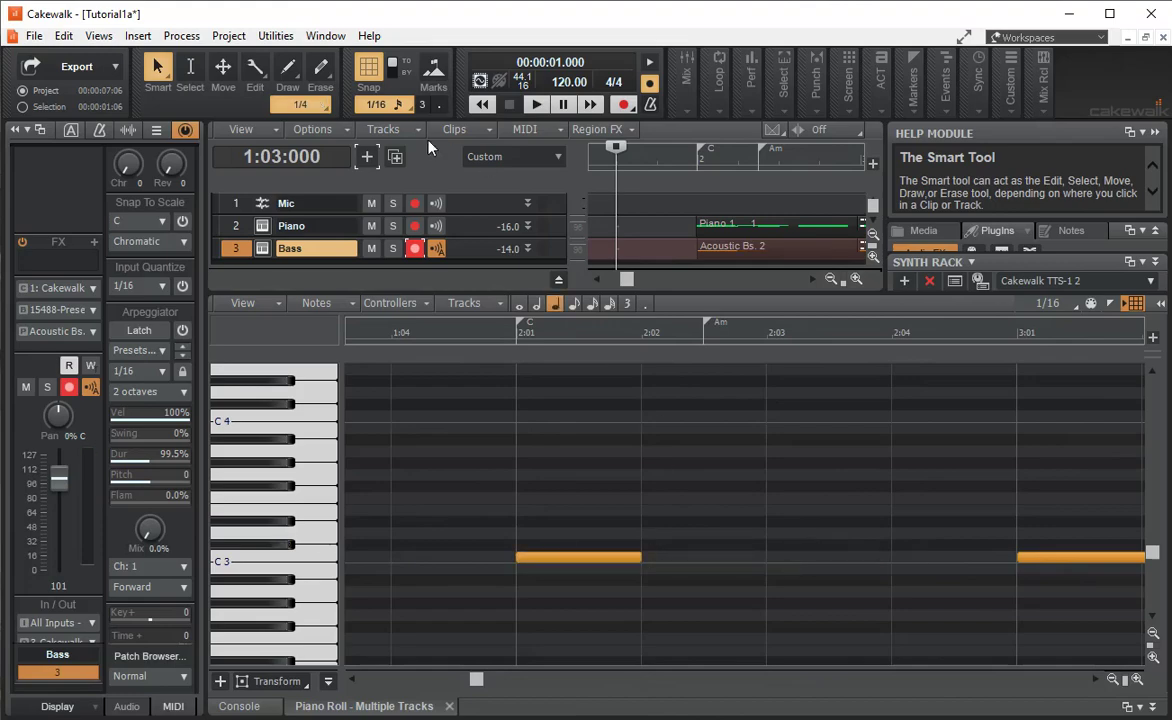
Step: Draw a quarter-note bass note at 2:02 and audition it from 1:04
click(287, 70)
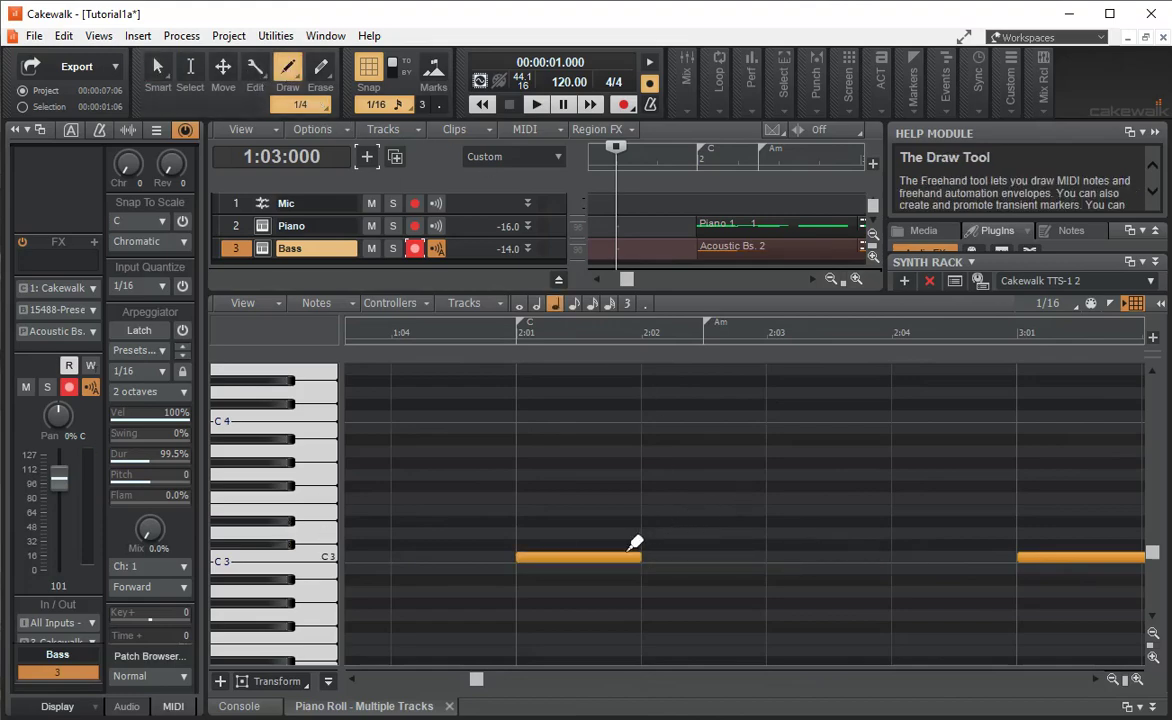
click(647, 449)
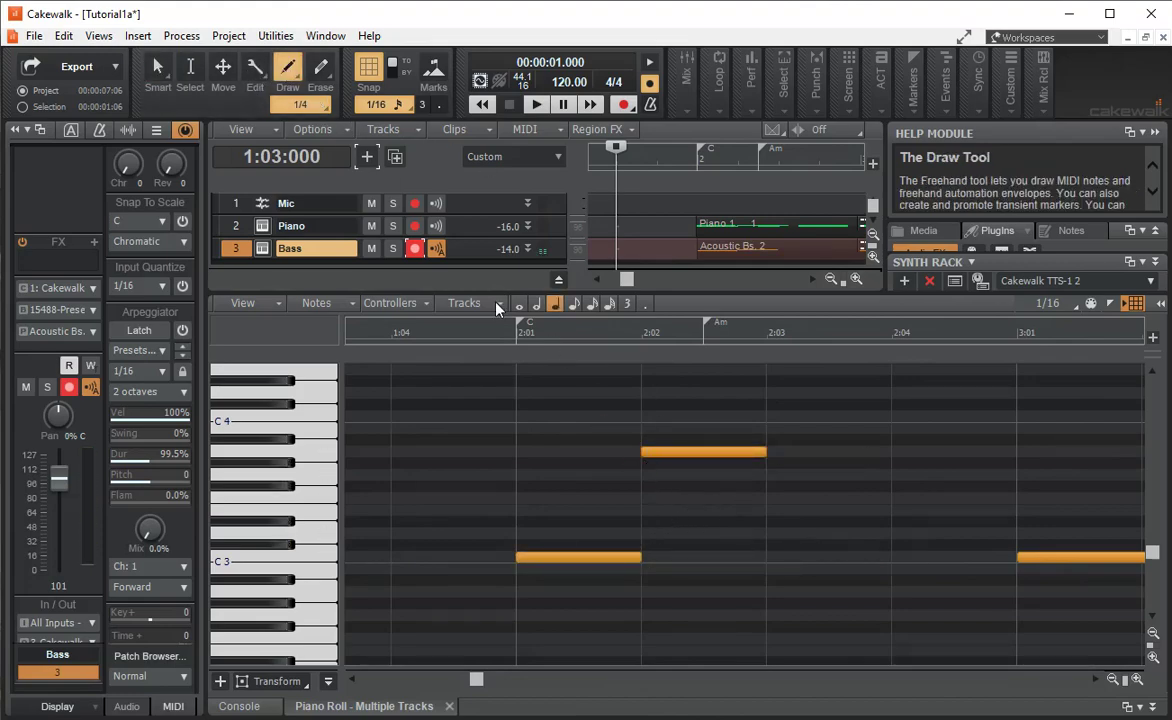
click(398, 336)
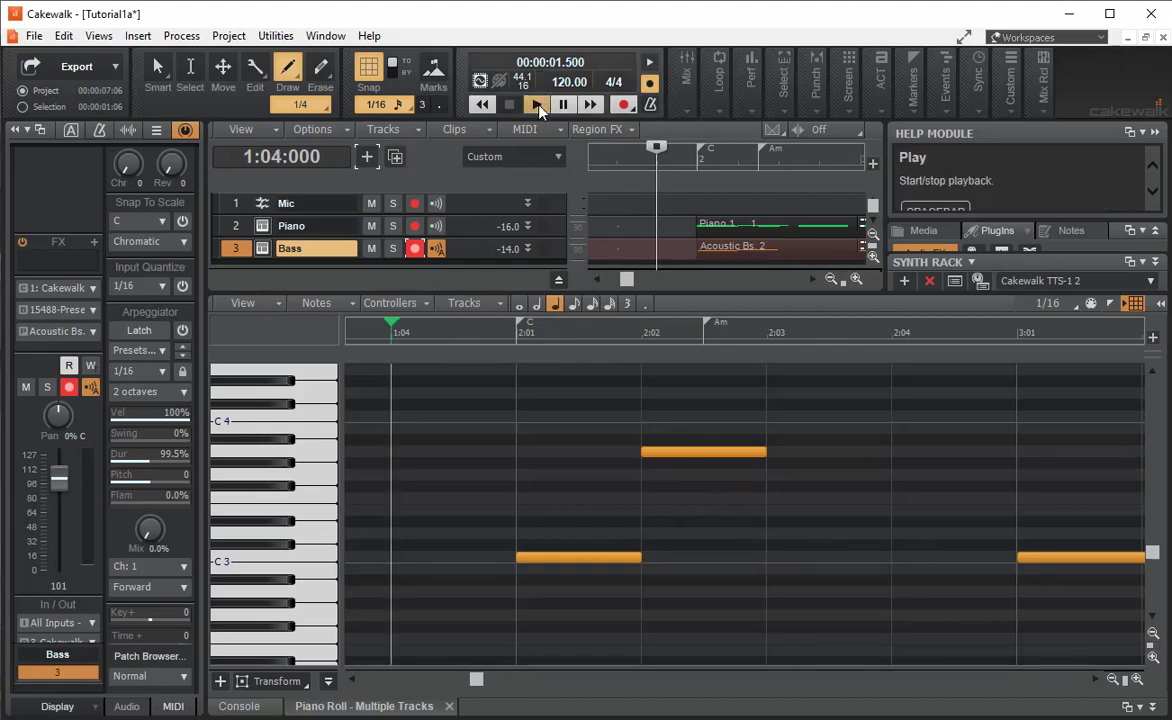
click(538, 105)
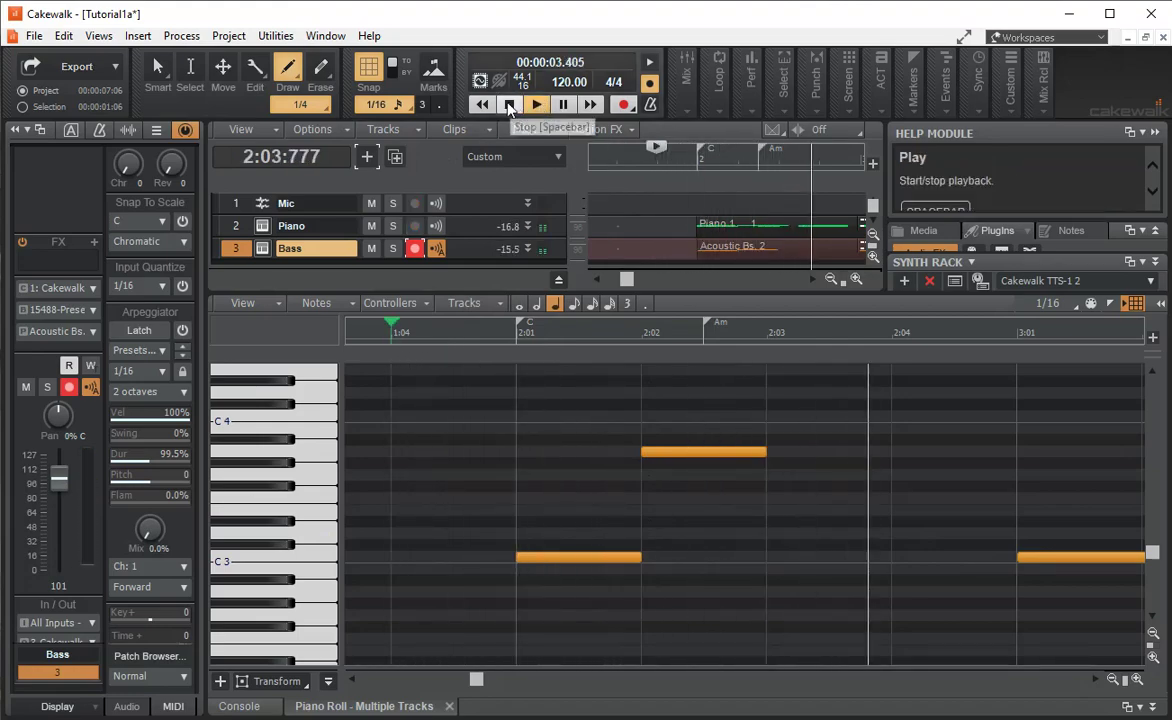
click(509, 105)
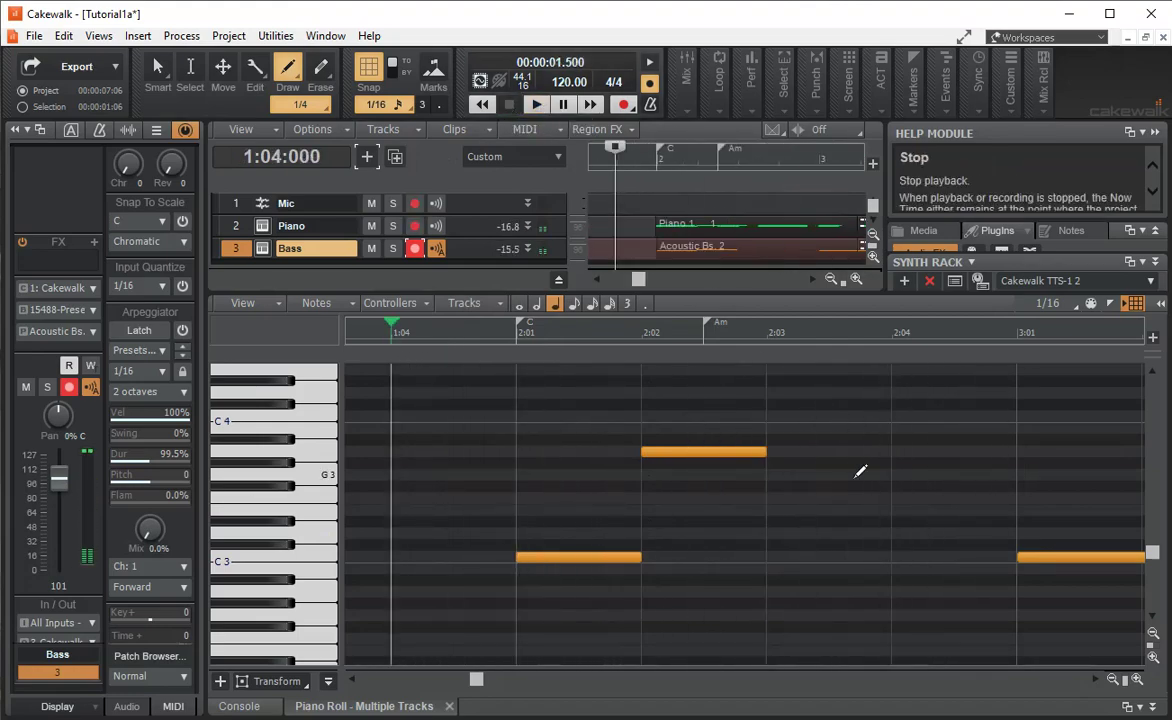
Step: Add bass notes at 2:03 and 2:04, raise the 2:04 note a semitone, and play the line back
click(777, 475)
click(897, 521)
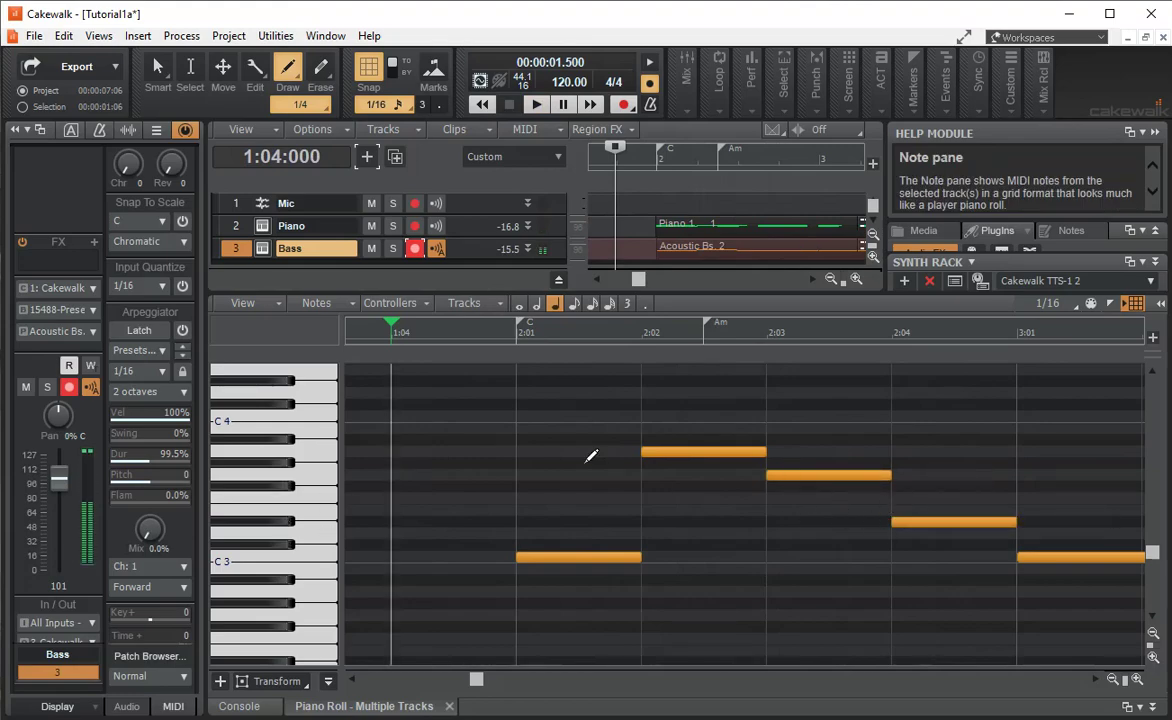
click(157, 66)
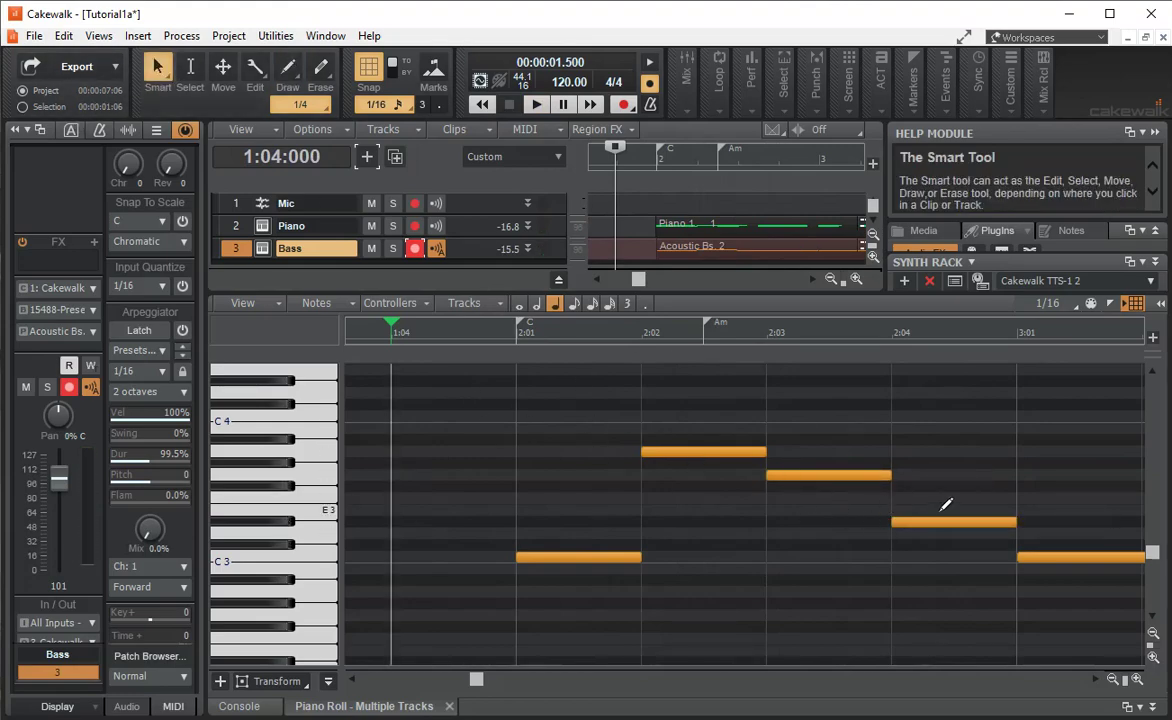
drag(938, 524, 938, 512)
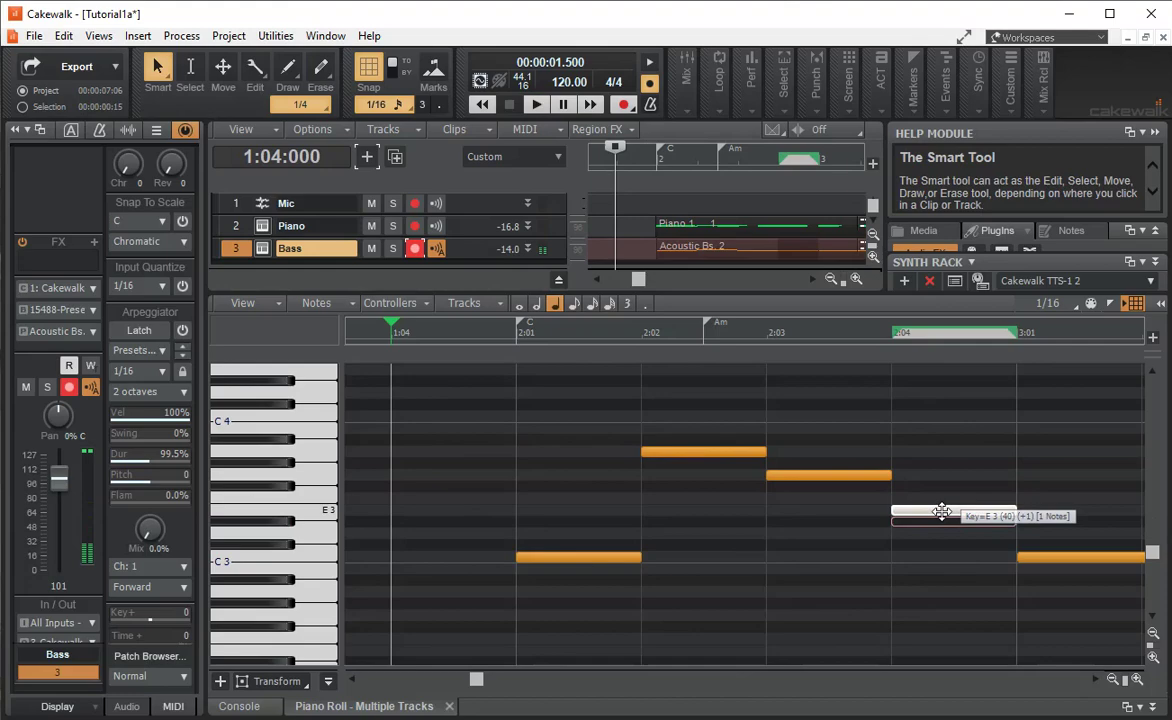
click(537, 106)
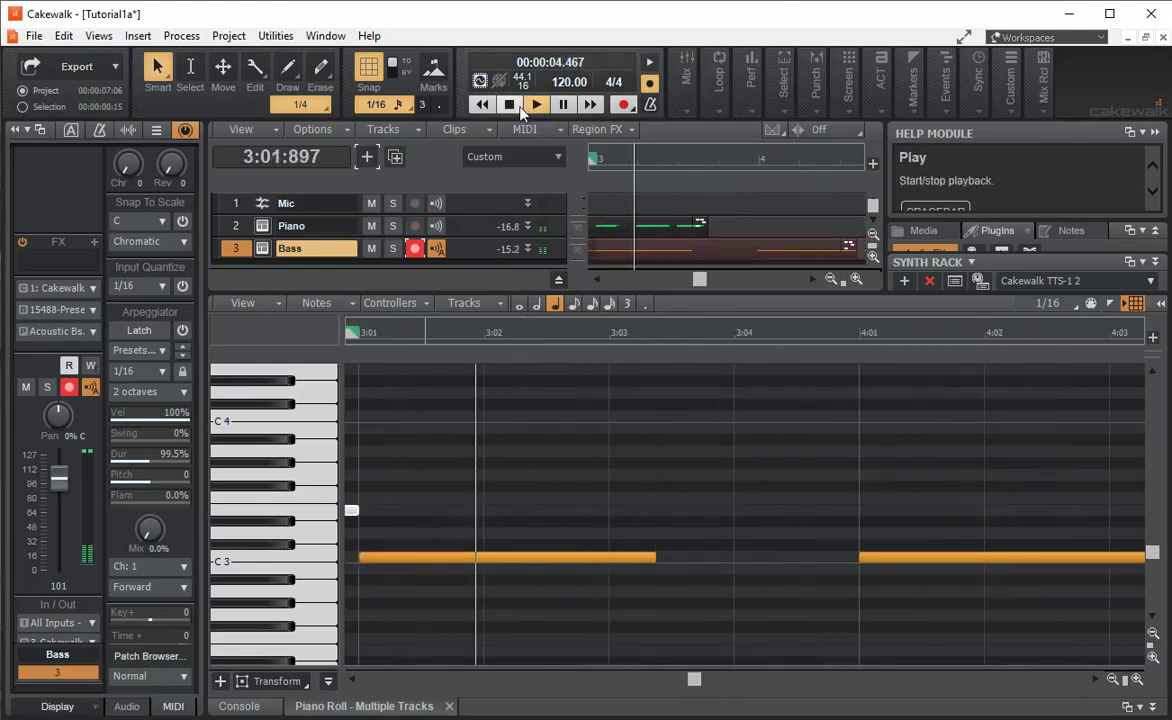
click(511, 106)
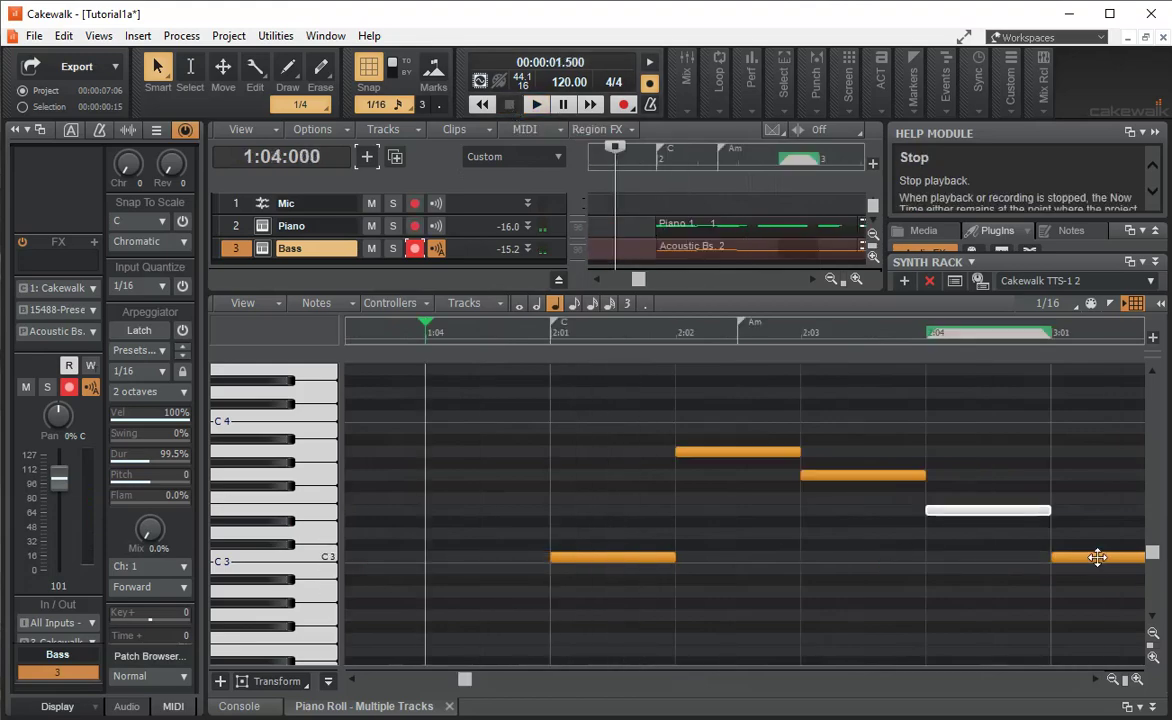
Step: Raise the long measure-3 bass note from C3 to Eb3 and set the now time to 2:03
drag(465, 680, 607, 680)
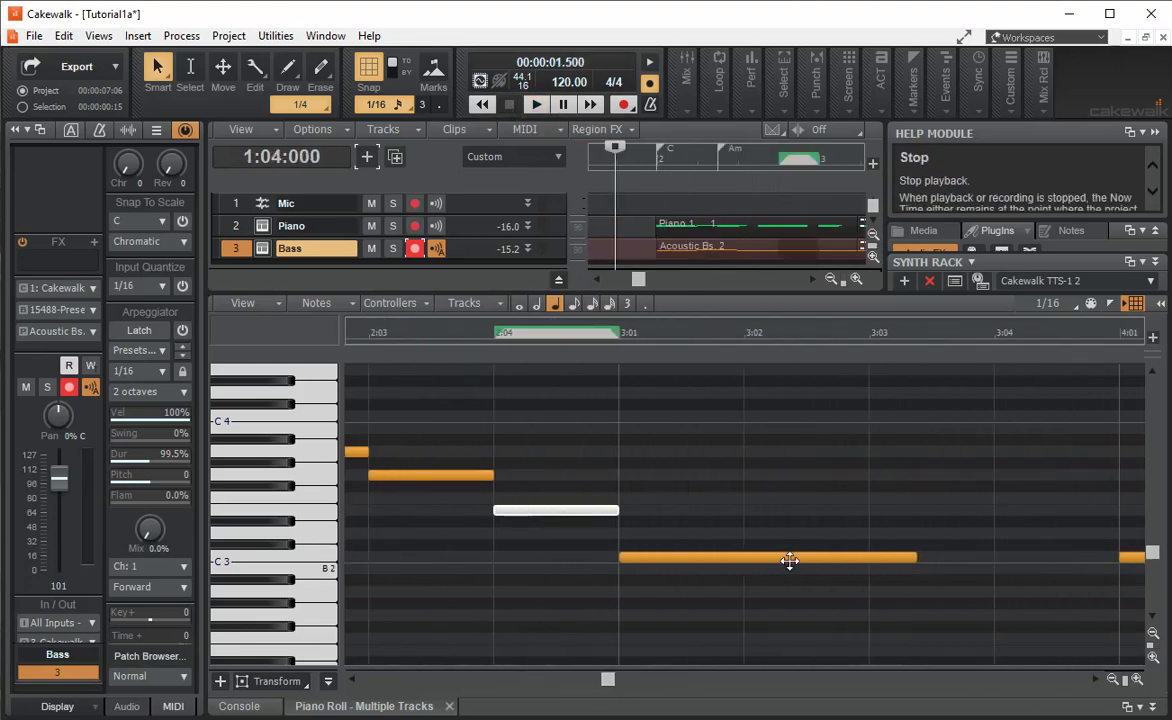
scroll(814, 544, up, 5)
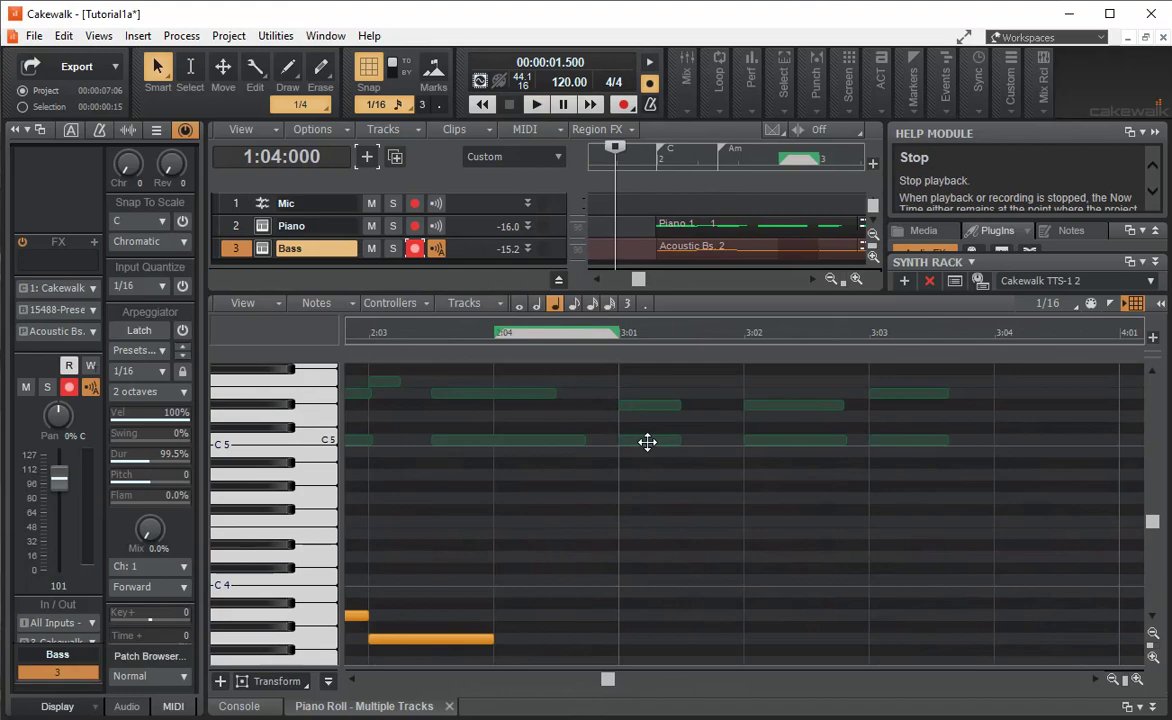
scroll(772, 437, up, 2)
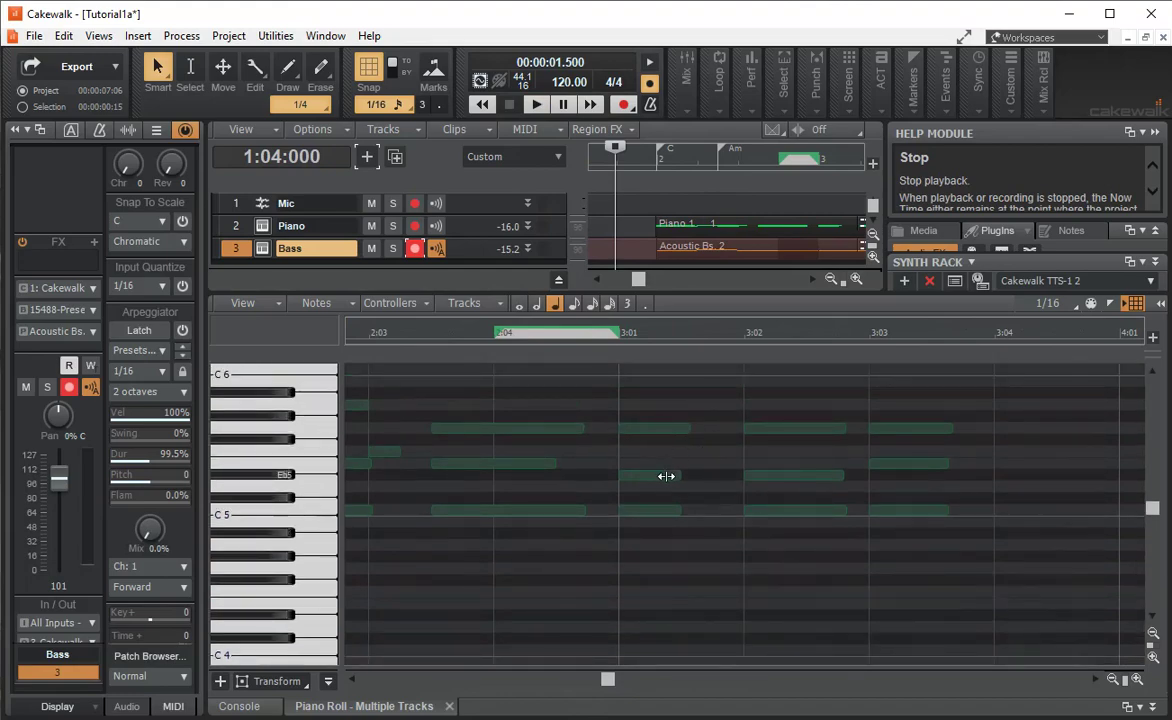
scroll(695, 560, down, 5)
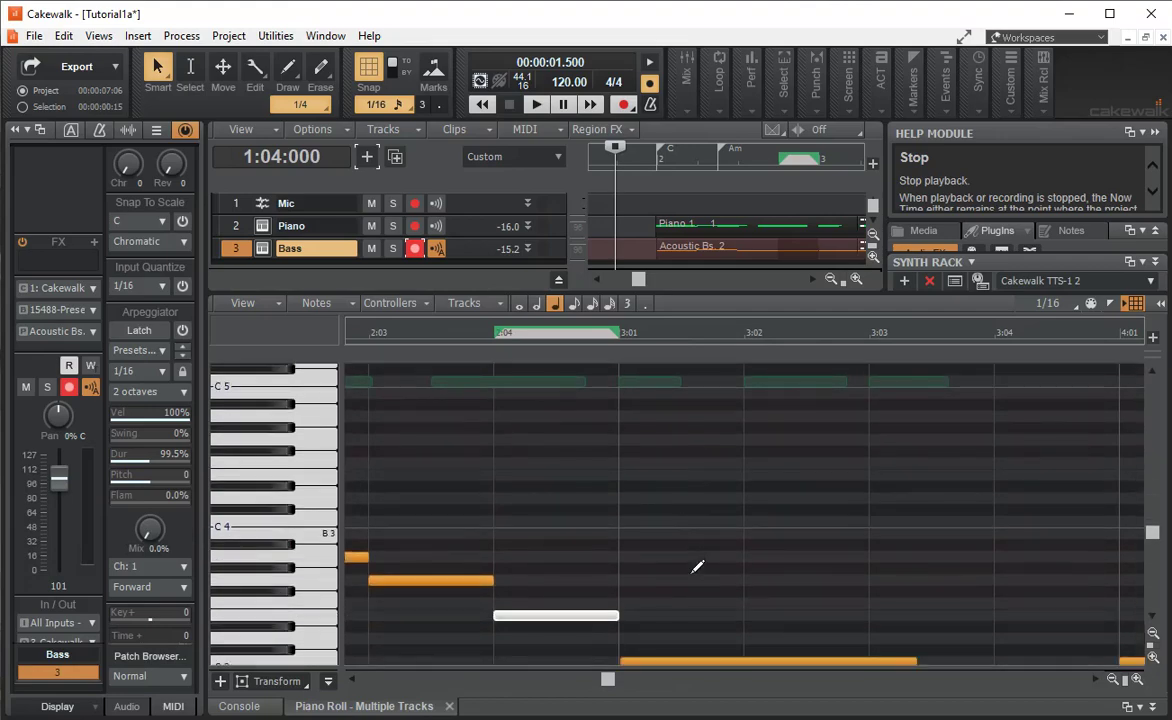
scroll(697, 568, down, 1)
drag(714, 604, 725, 569)
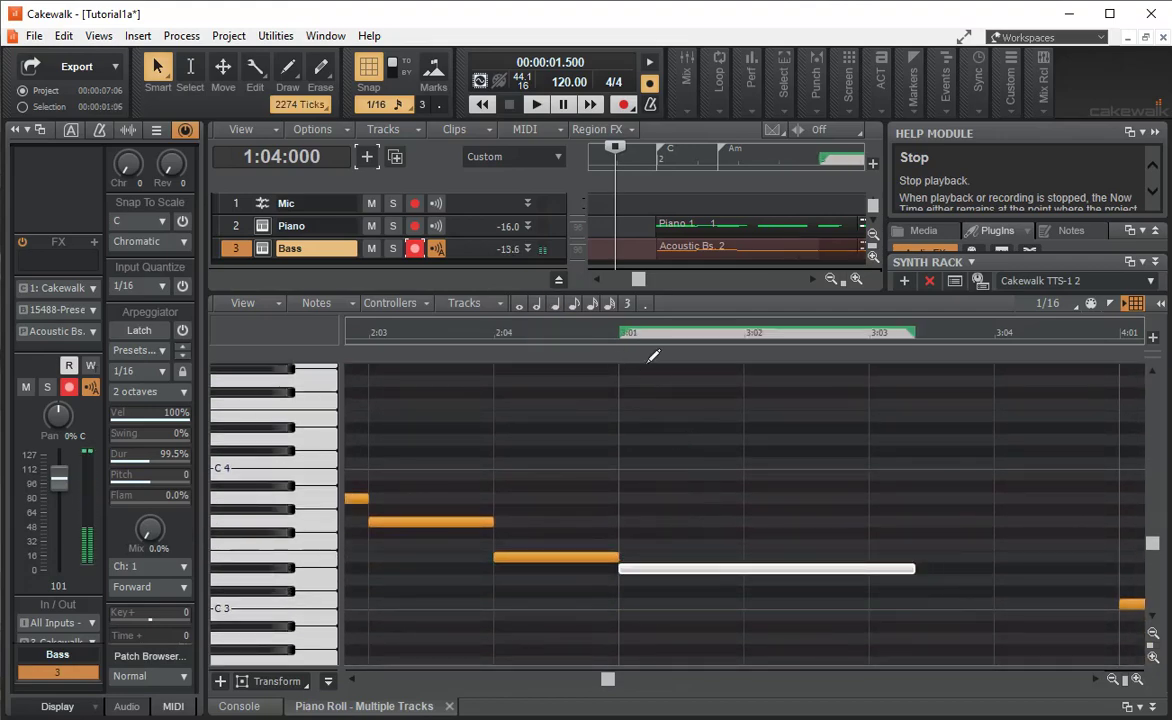
click(380, 337)
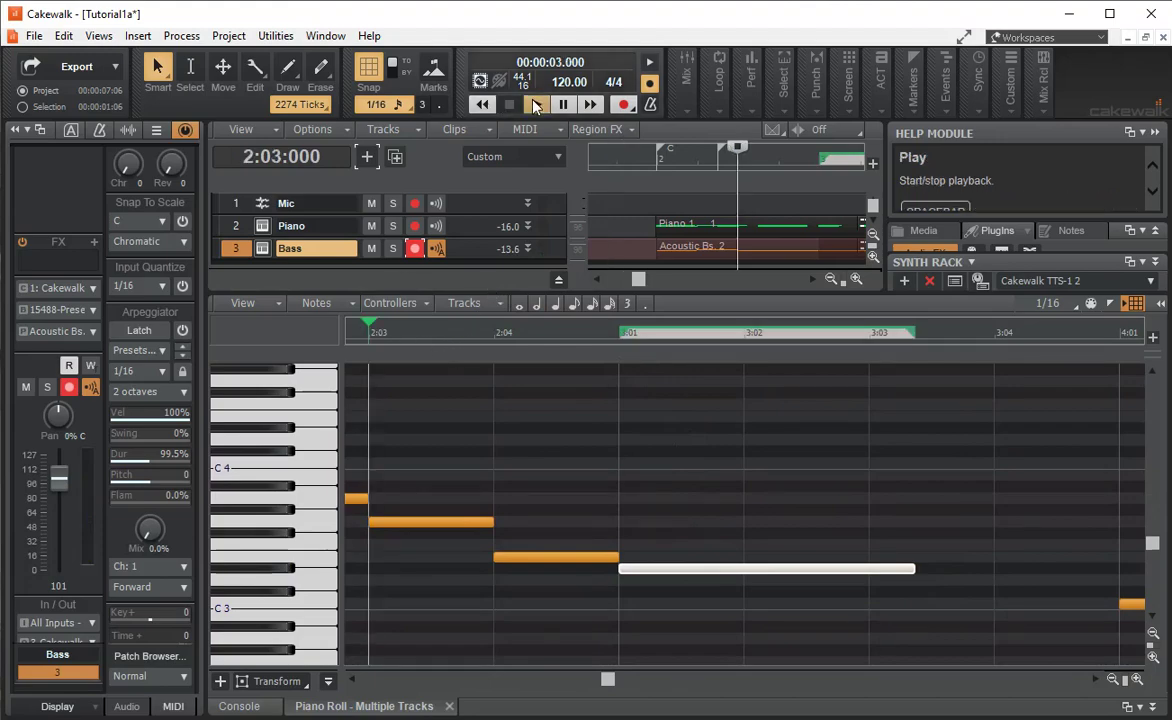
Step: Play the song from 2:03, then stop
click(536, 104)
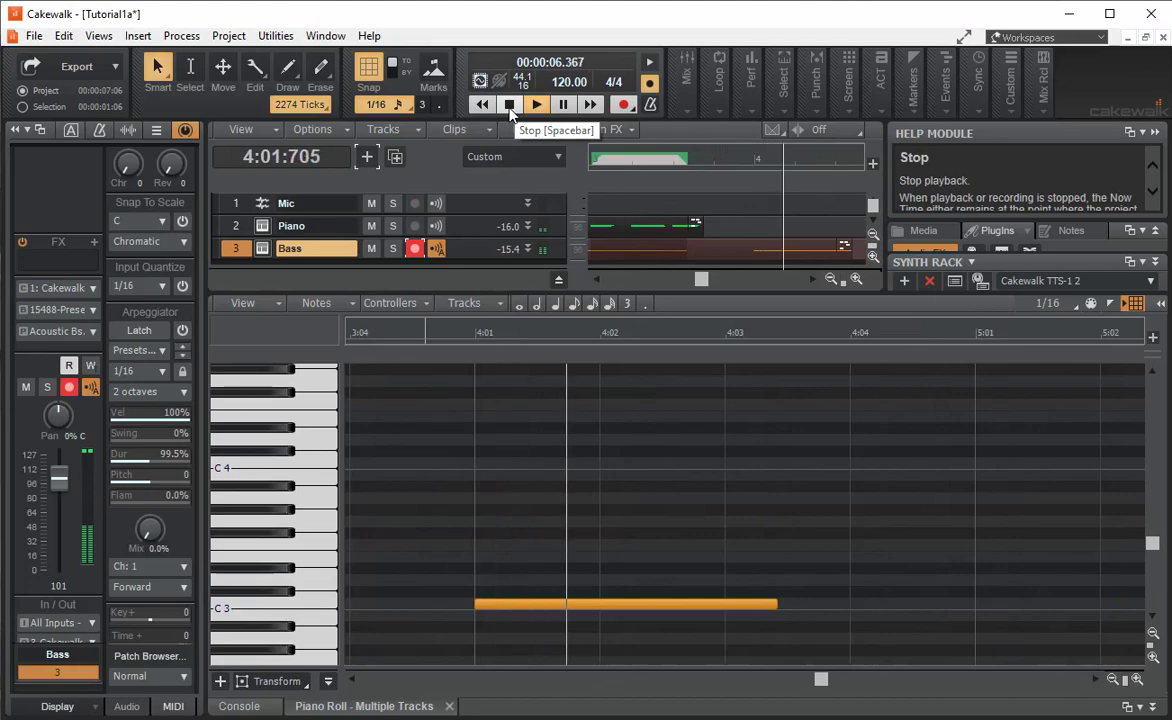
click(509, 106)
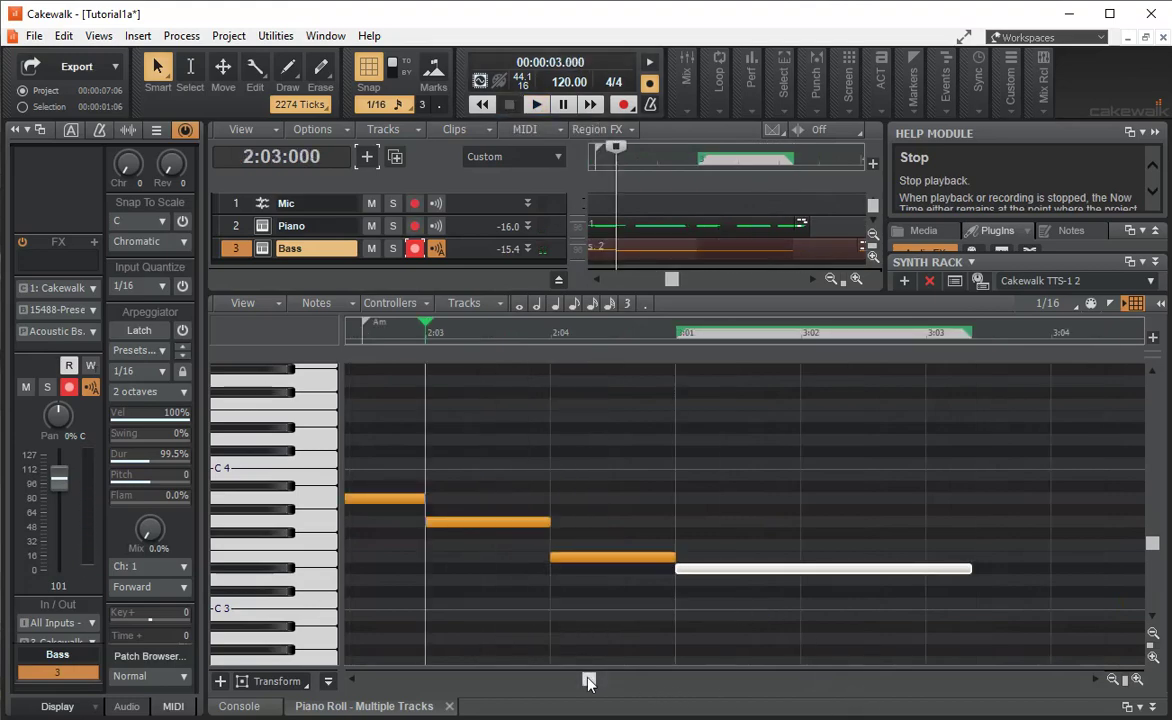
drag(588, 682, 367, 681)
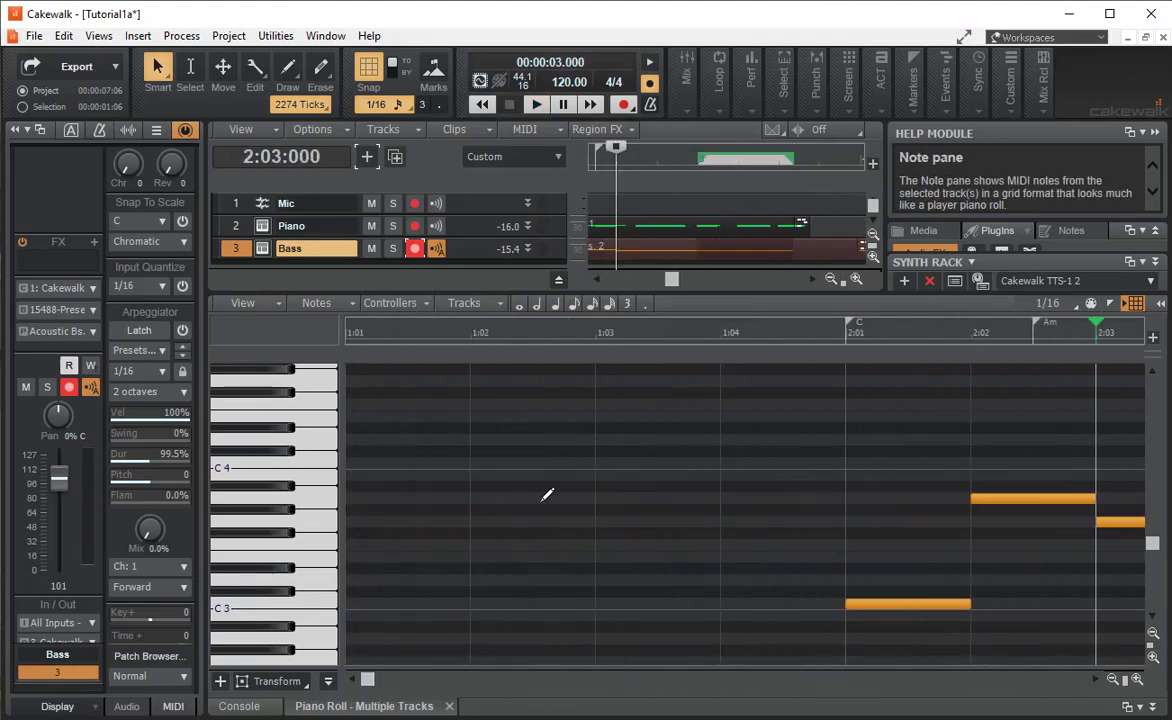
Step: Disarm the Bass track for recording and scroll to measure 4
click(414, 248)
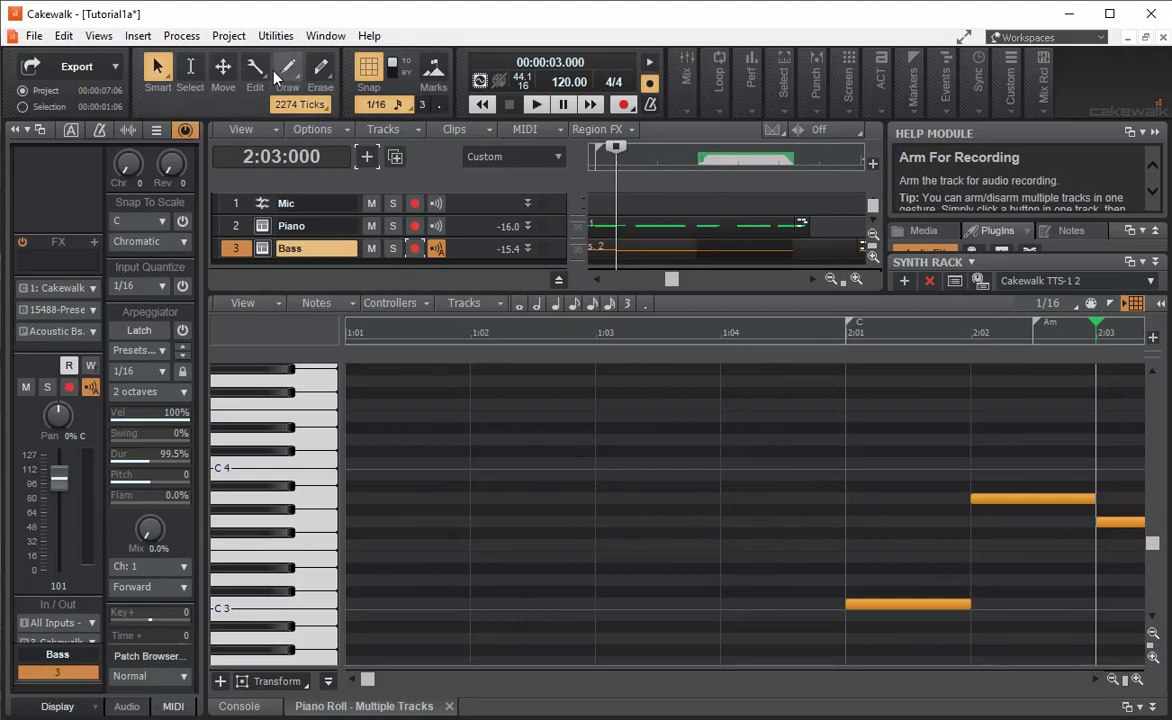
drag(671, 280, 720, 283)
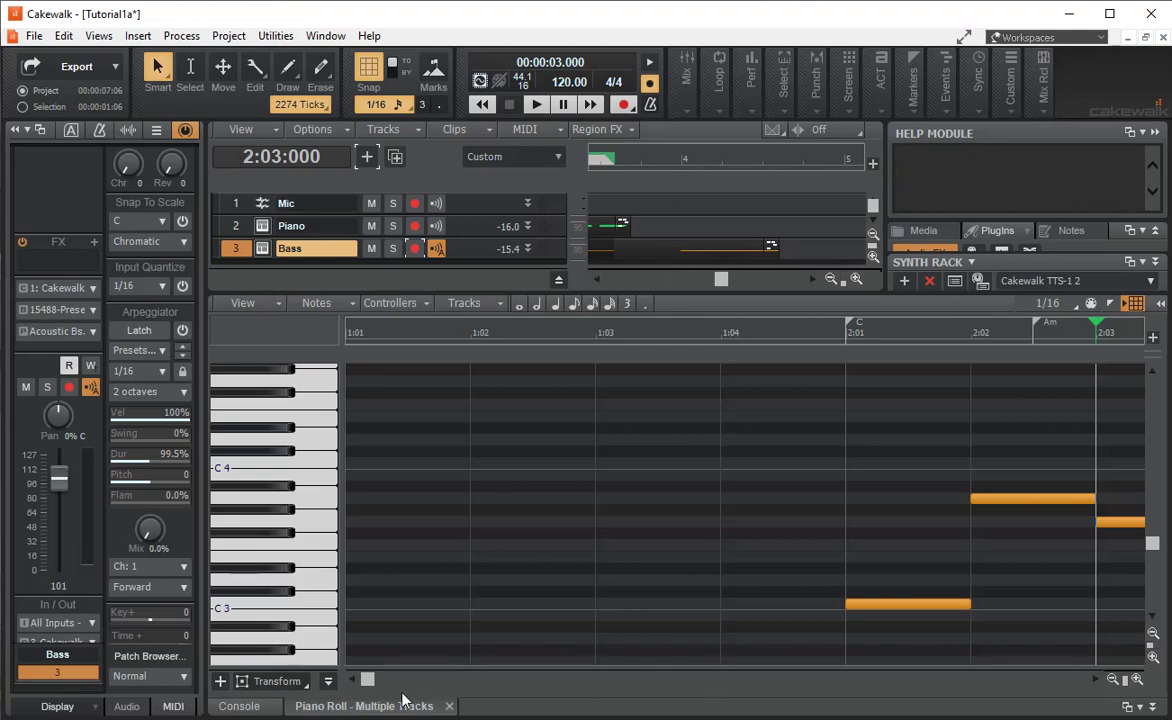
drag(369, 690, 801, 699)
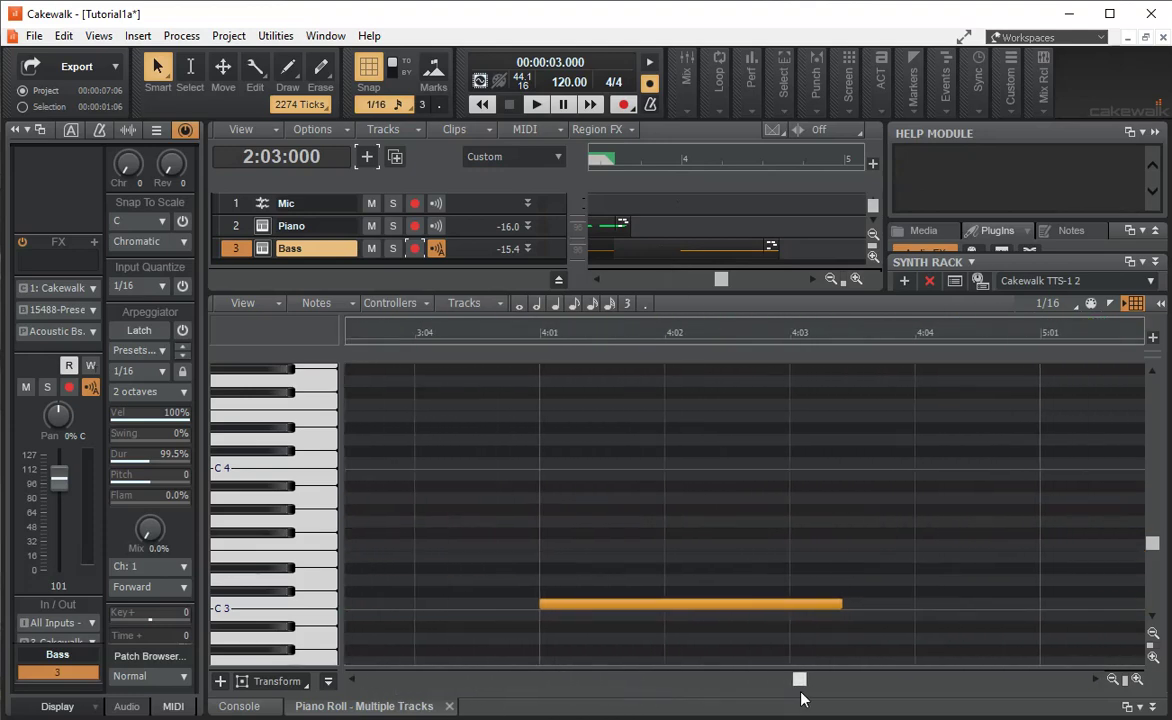
Step: Split the Bass clip at 4:01 with the Split tool
click(540, 333)
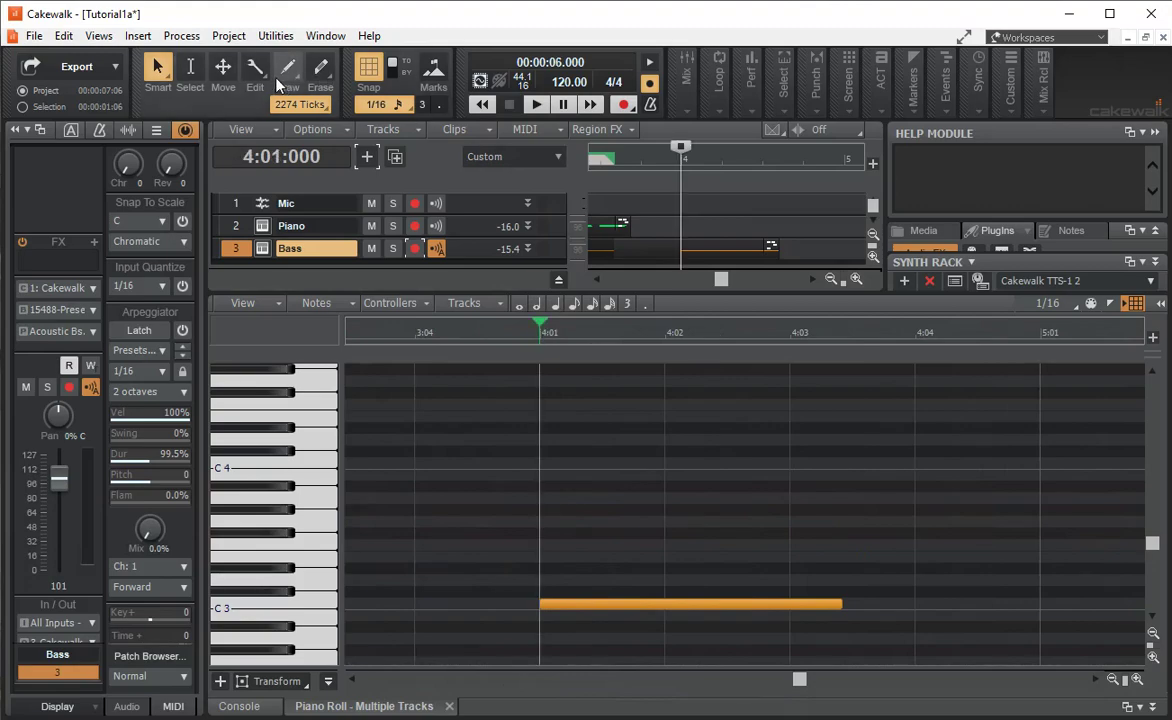
right_click(256, 64)
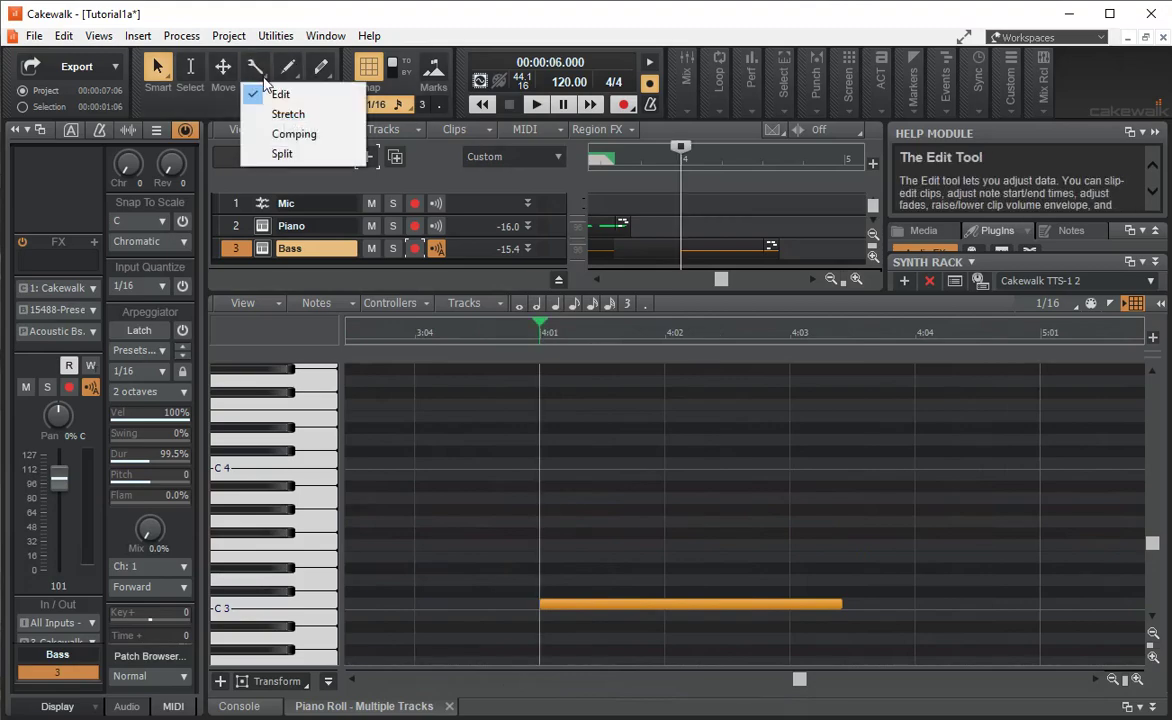
click(281, 156)
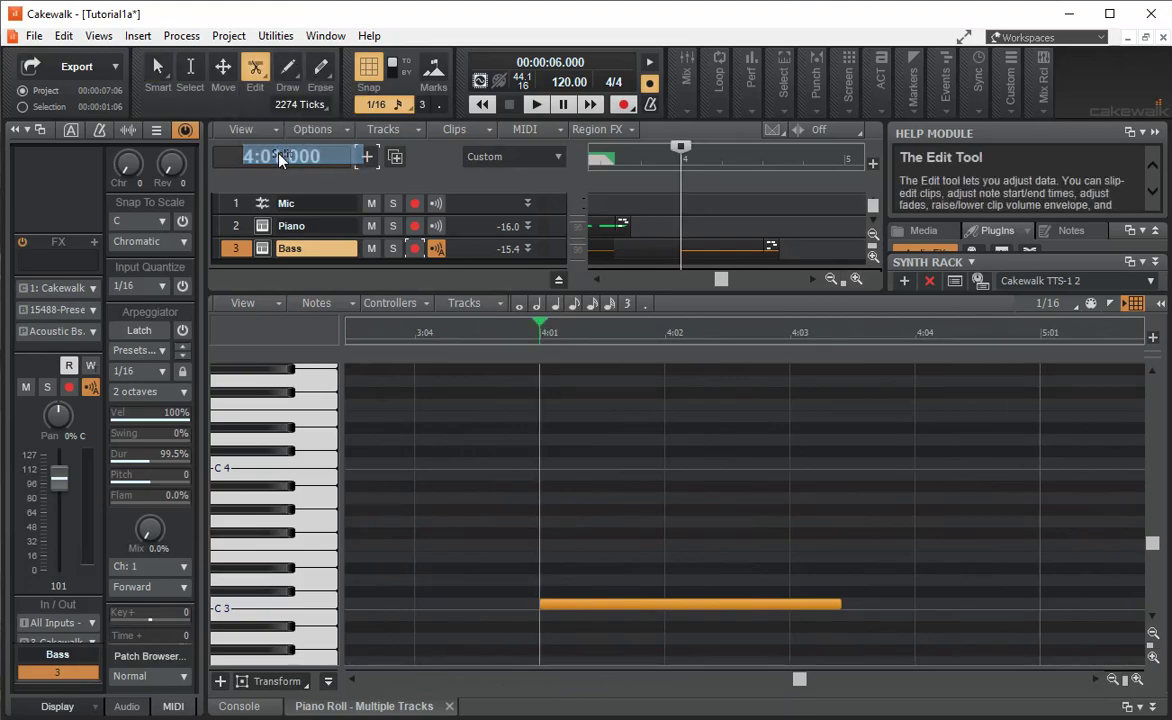
click(680, 262)
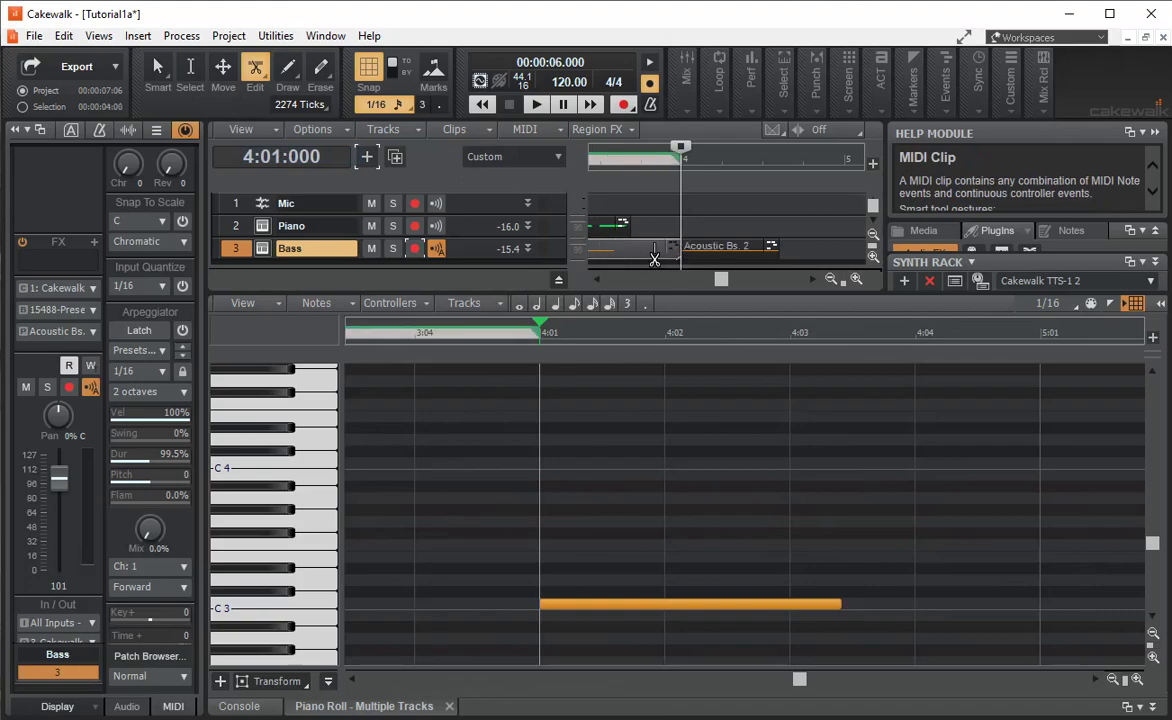
Step: Delete the Acoustic Bs. 2 clip piece after the 4:01 cut
click(157, 67)
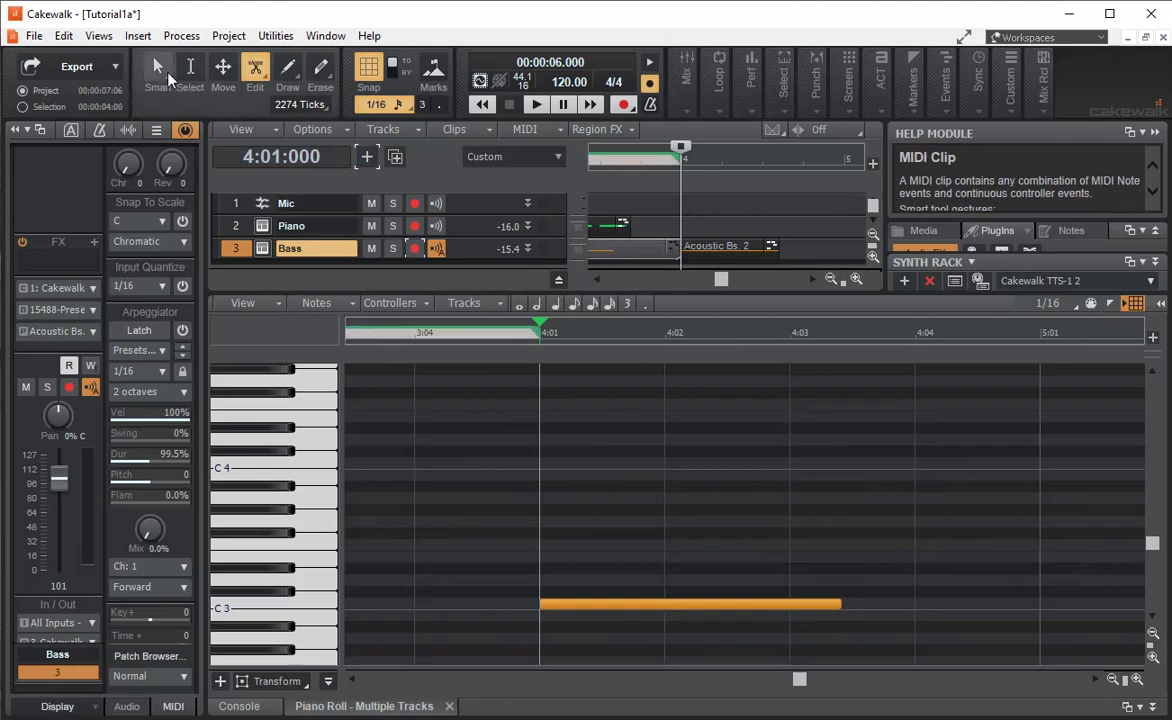
click(729, 250)
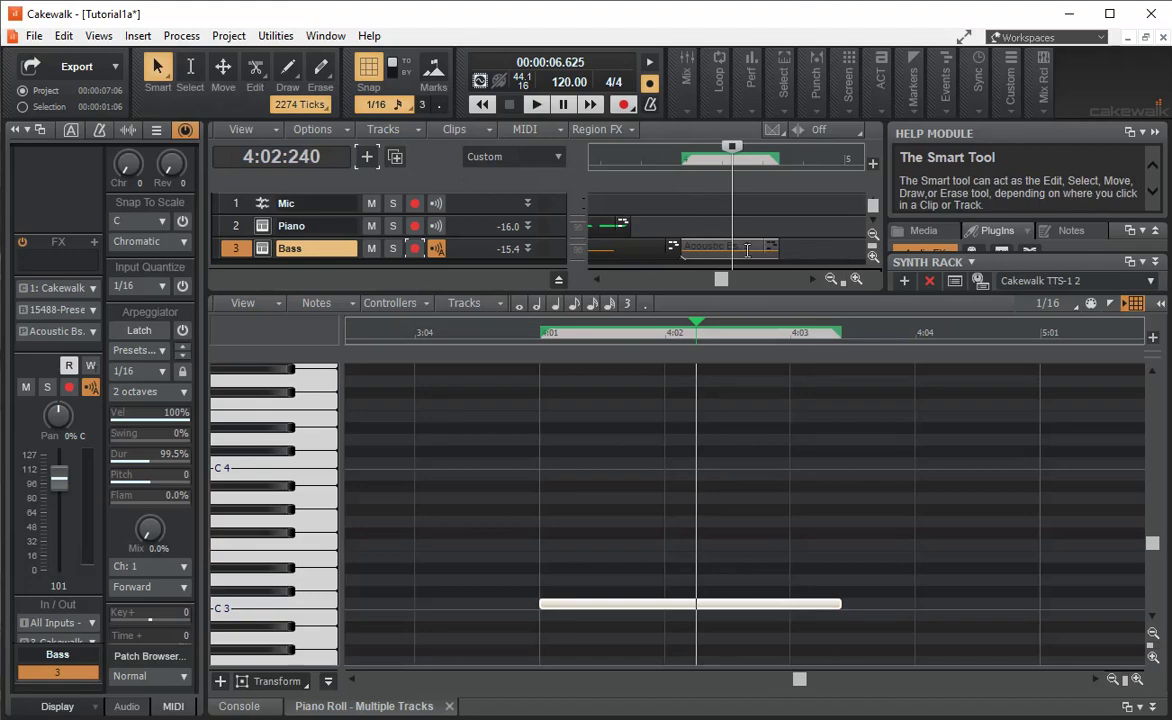
key(Delete)
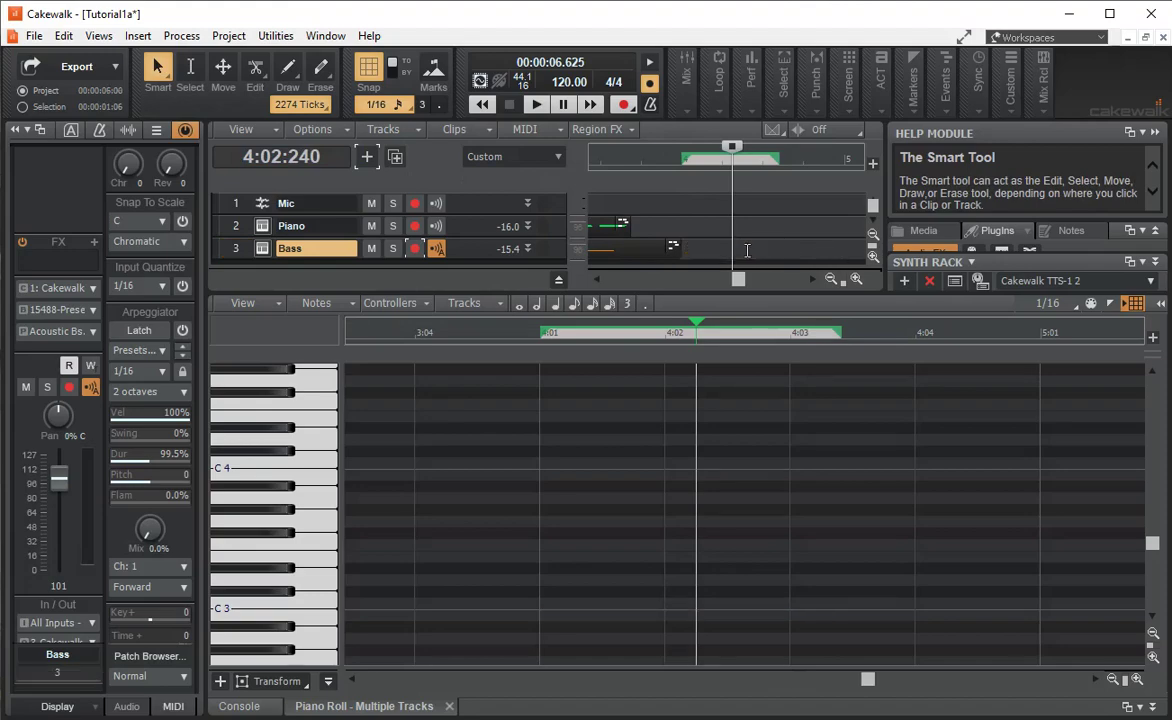
click(414, 339)
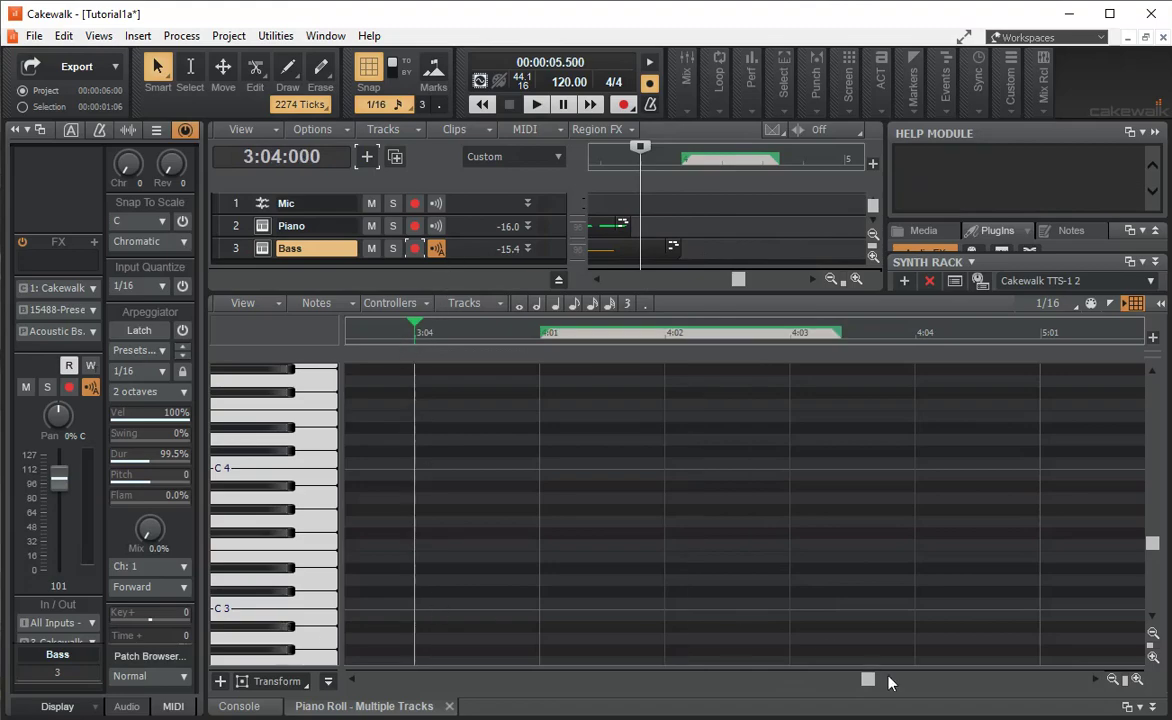
Step: Play from 3:02 to check the trimmed bass ending, then put the now time at 2:04
scroll(700, 500, left, 3)
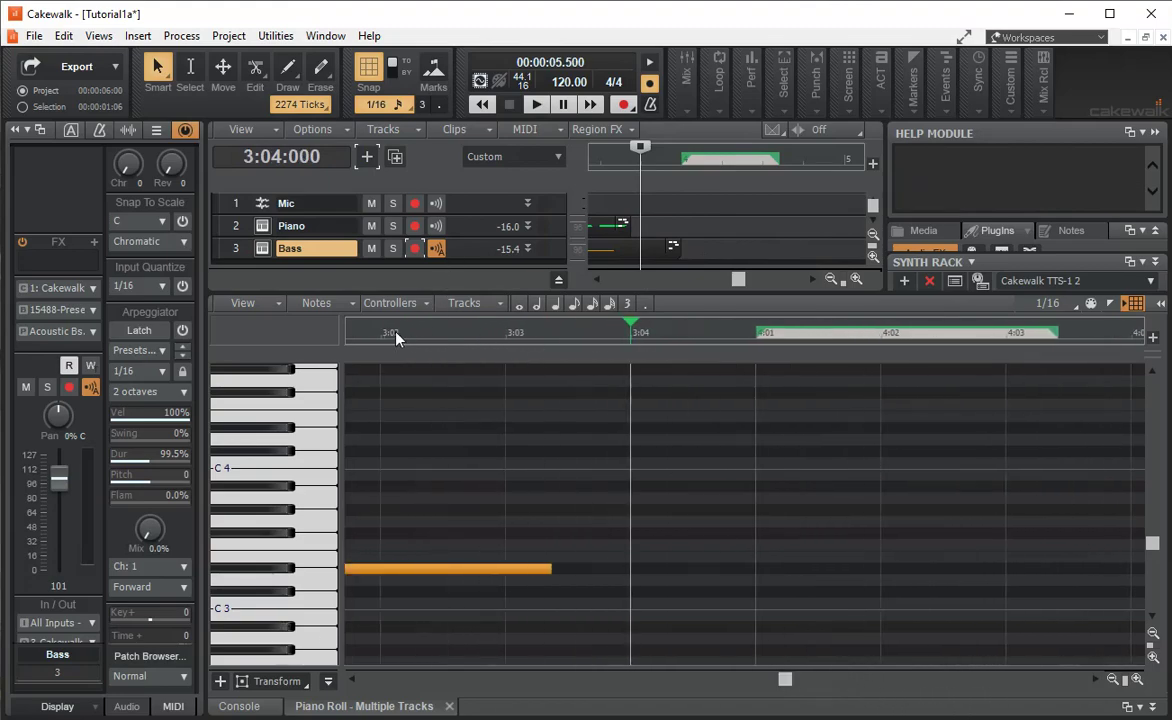
click(396, 336)
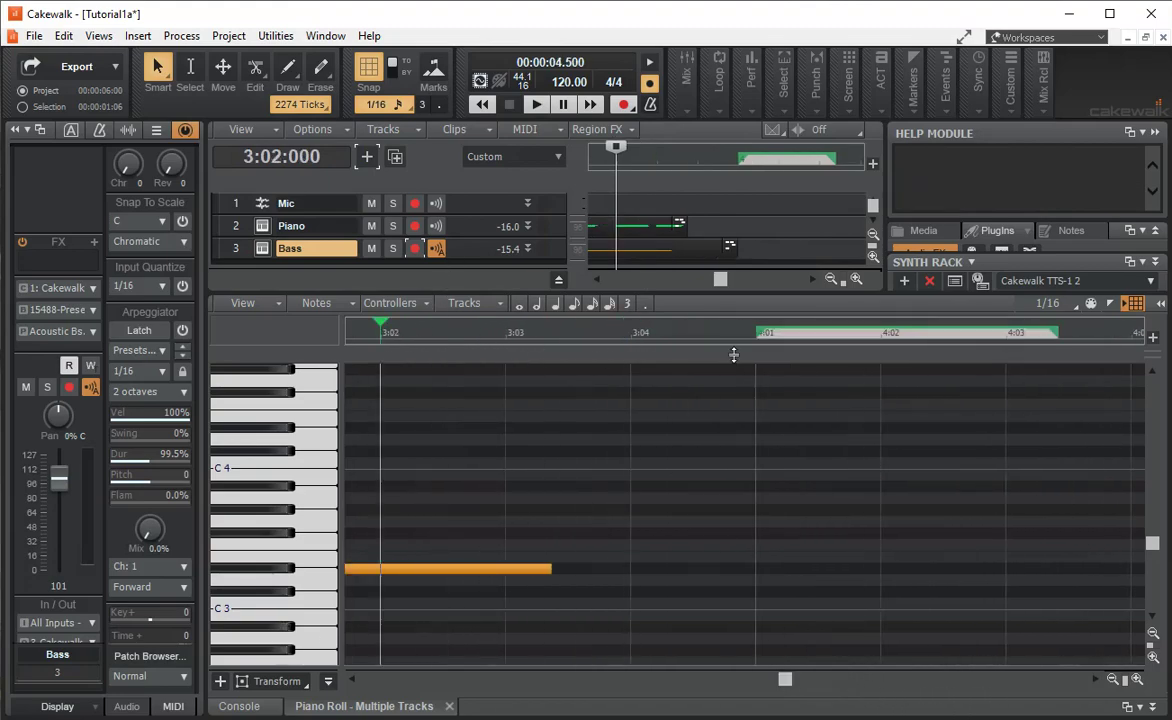
click(538, 106)
click(538, 106)
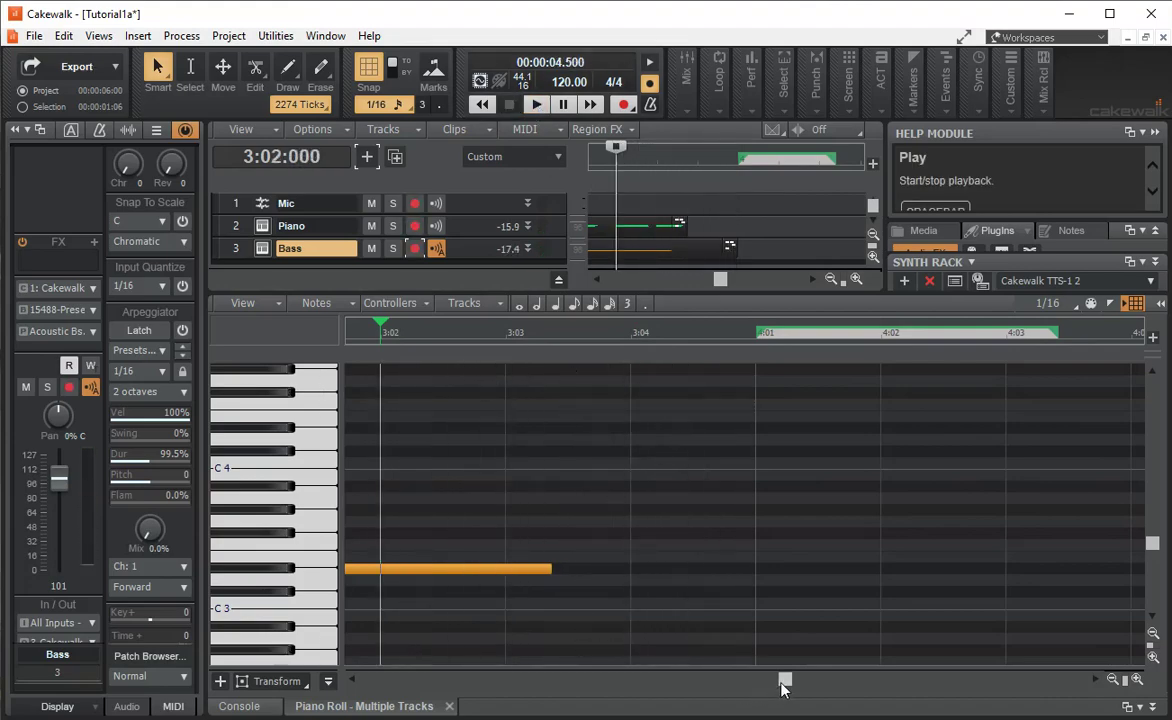
drag(785, 680, 662, 680)
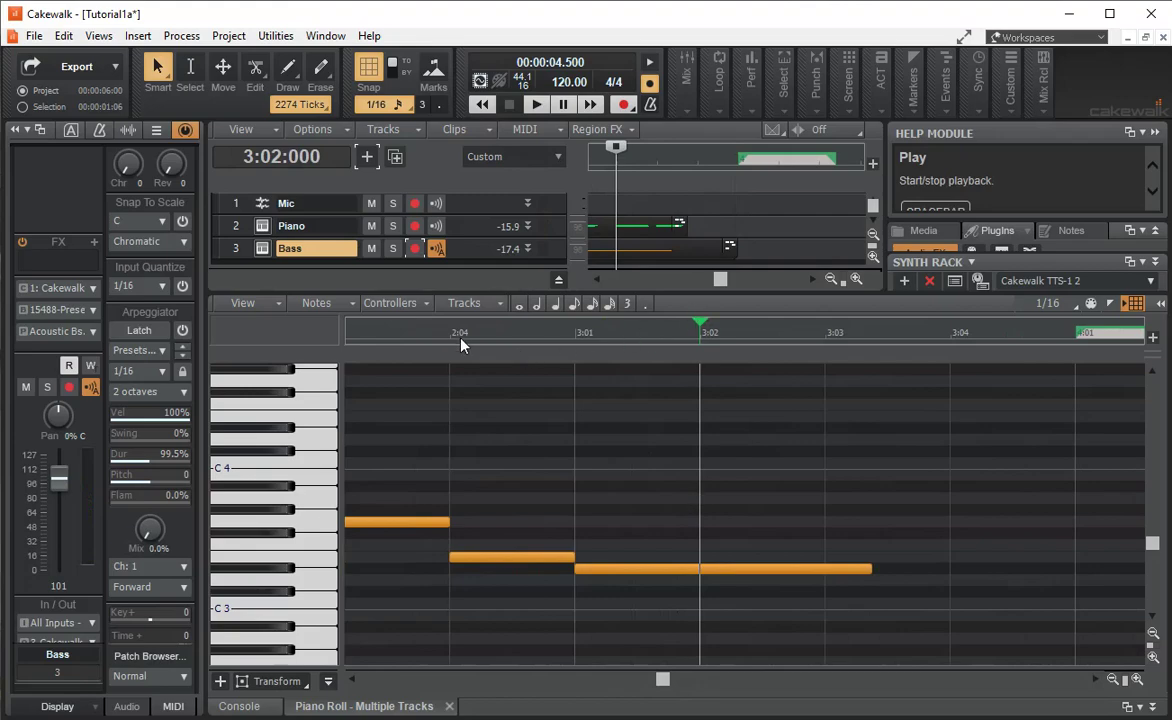
click(456, 338)
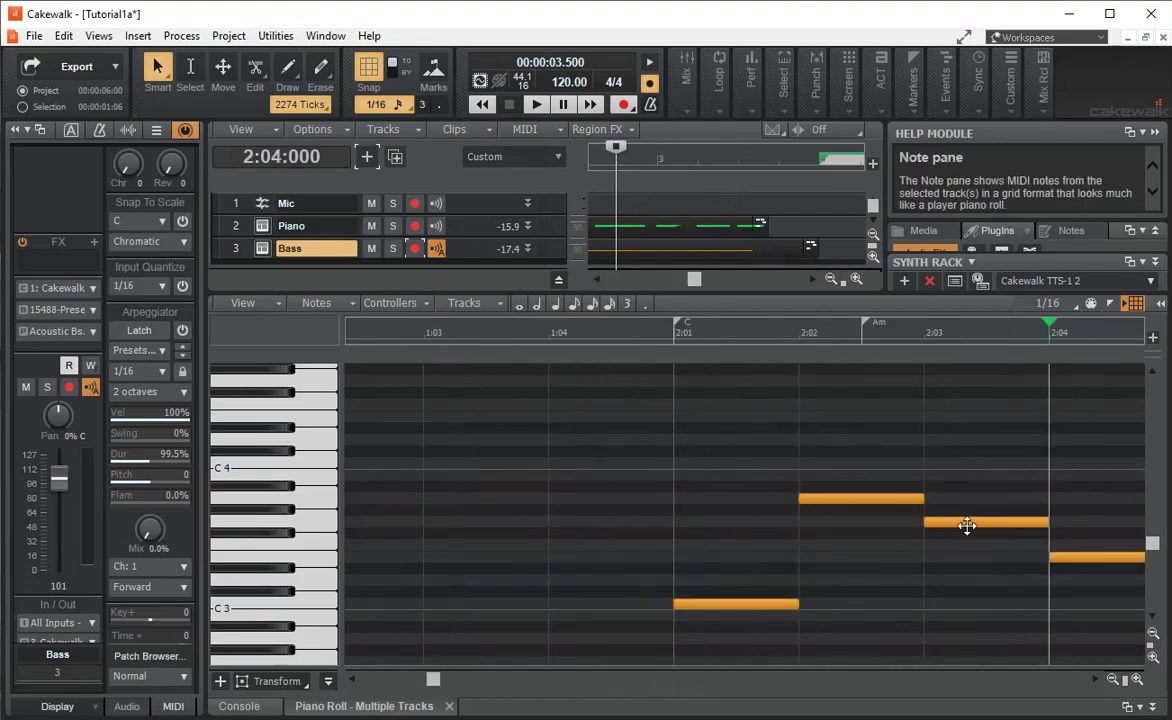
drag(433, 680, 380, 688)
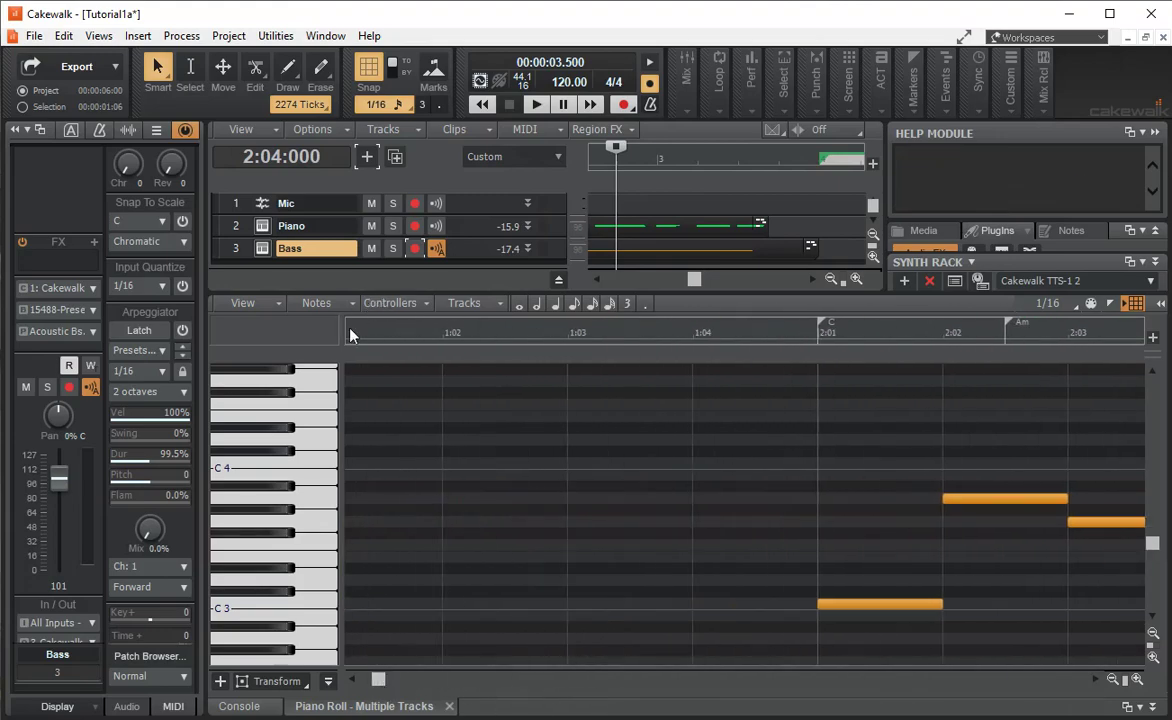
Step: In the Console, pan Piano 47% left and Bass 41% right, then return to the Piano Roll
click(240, 706)
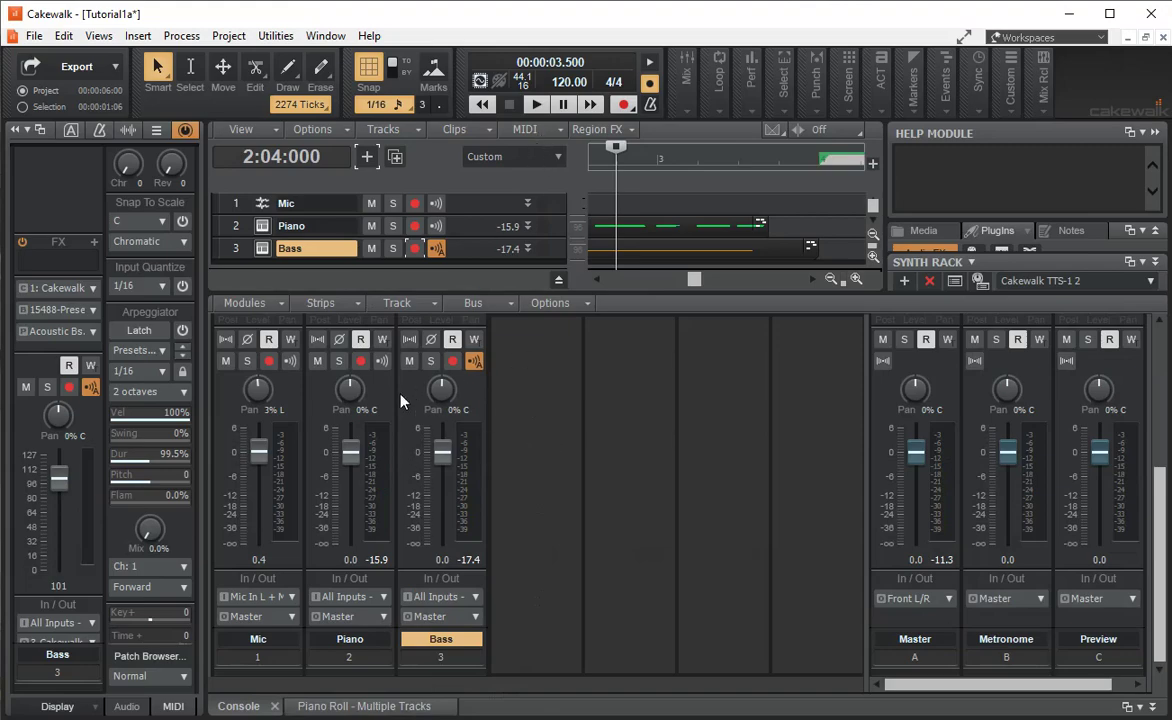
drag(352, 398, 349, 395)
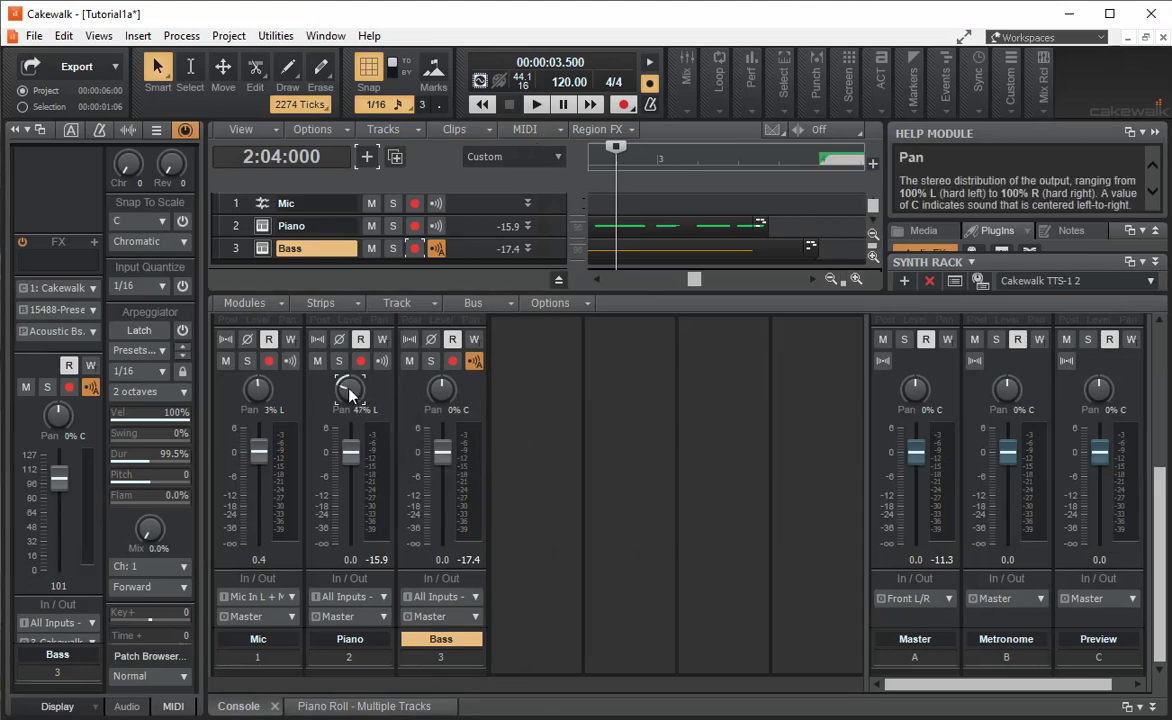
drag(441, 412, 441, 400)
click(320, 706)
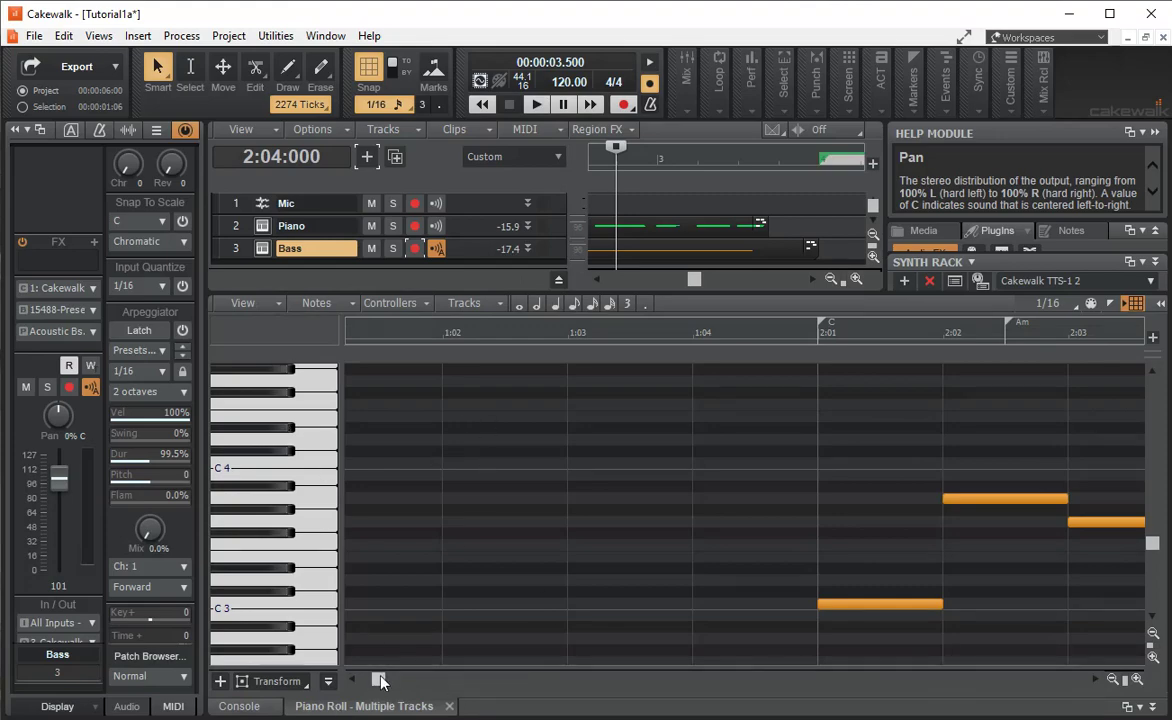
Step: Play the mix from 1:02 in the Console and lower the Piano fader to about -0.6 dB
click(440, 333)
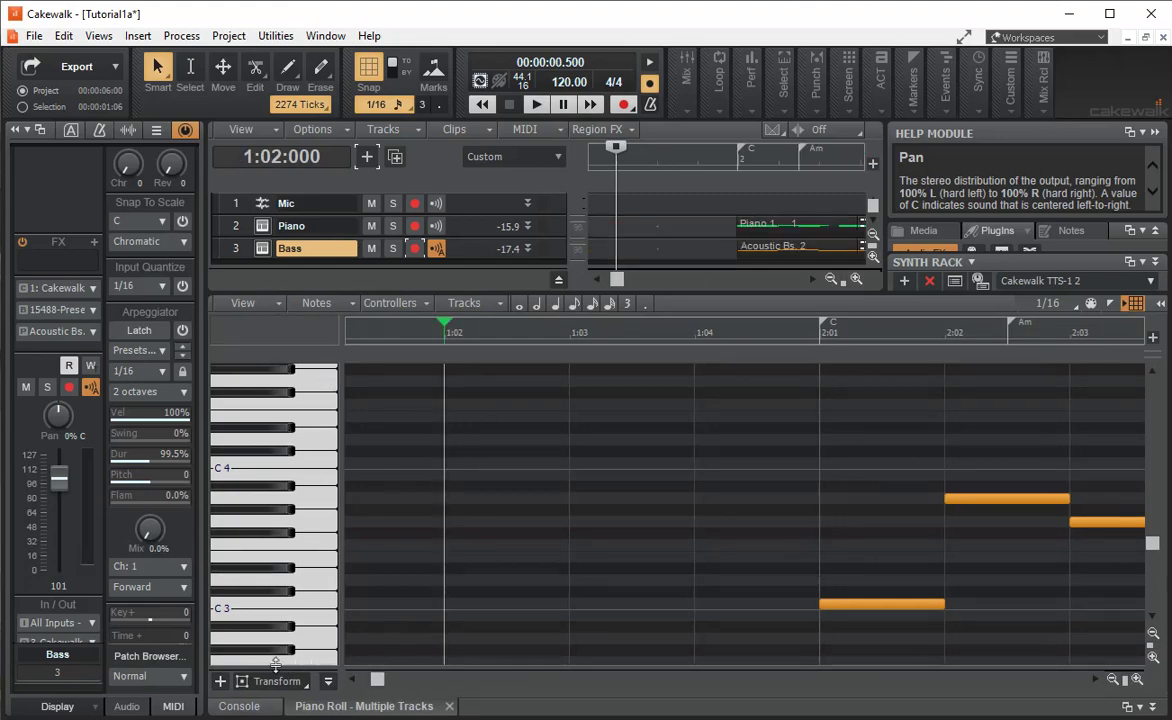
click(240, 706)
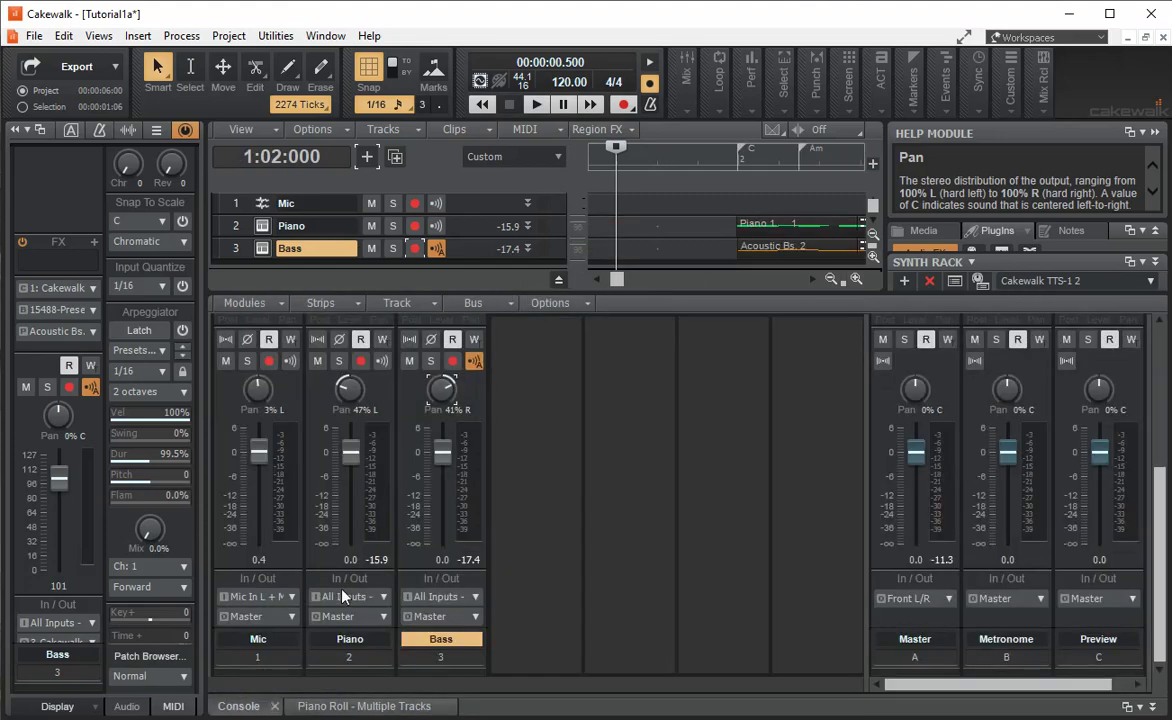
click(536, 104)
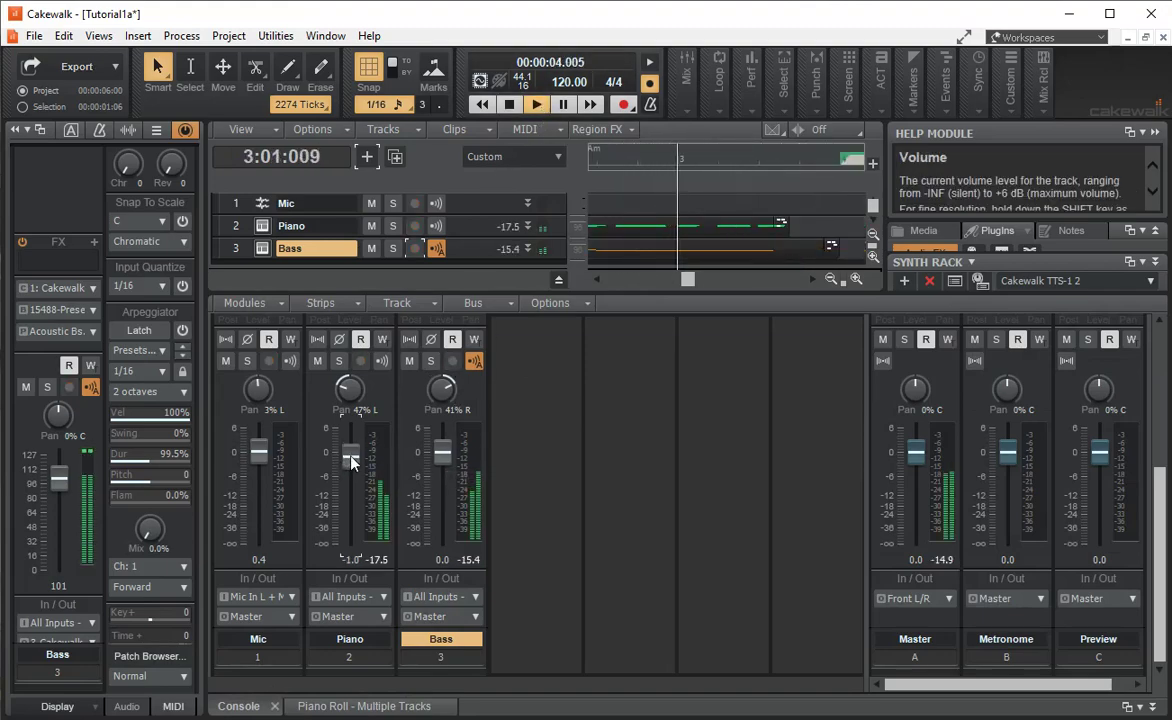
drag(348, 459, 352, 470)
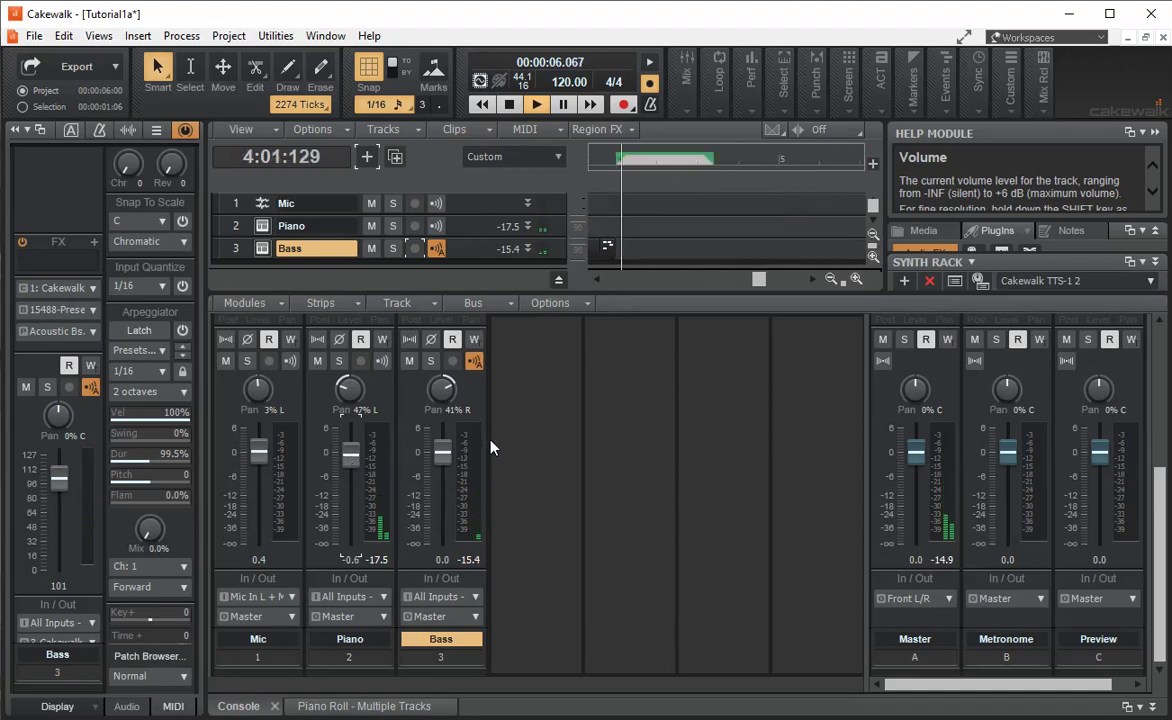
click(509, 104)
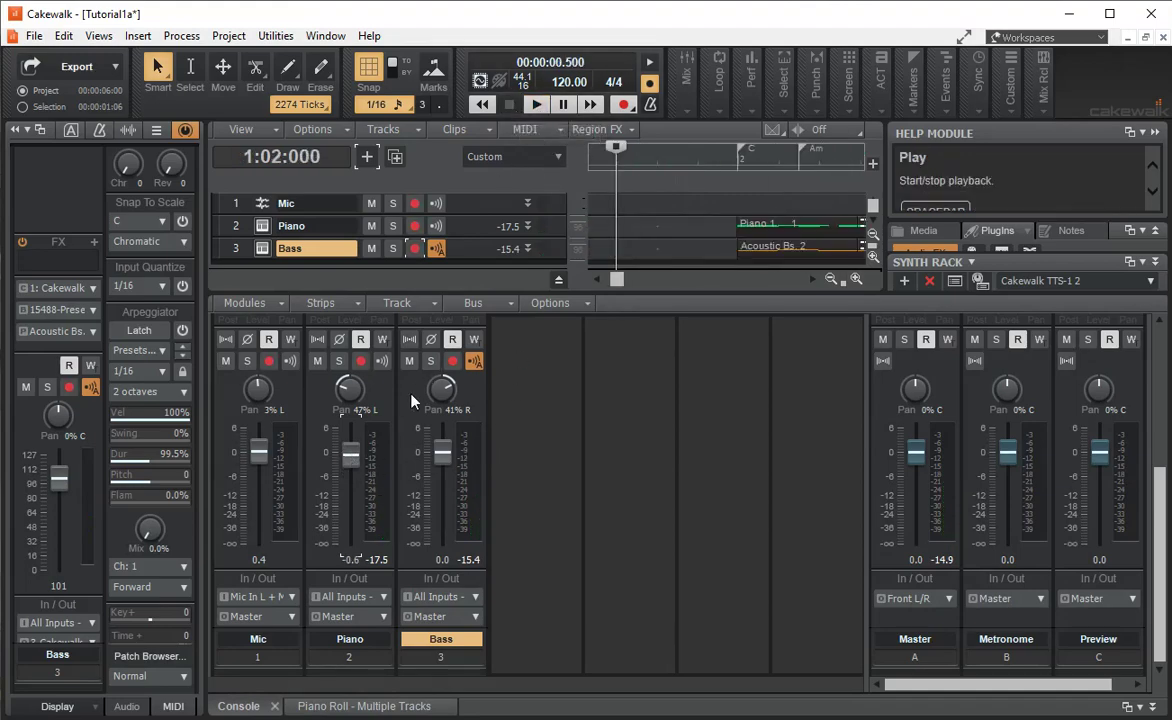